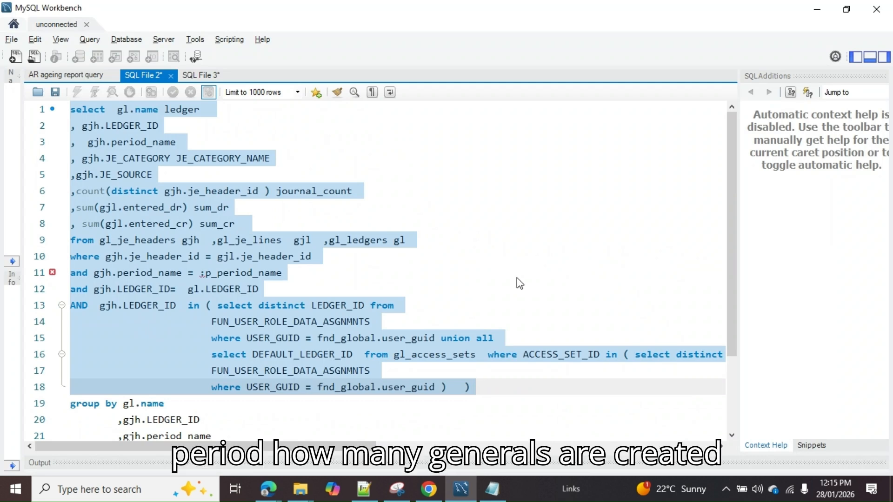
- Review the journal query's source tables gl_je_headers, gl_je_lines and gl_ledgers, its join conditions and the :p_period_name parameter
left_click(152, 225)
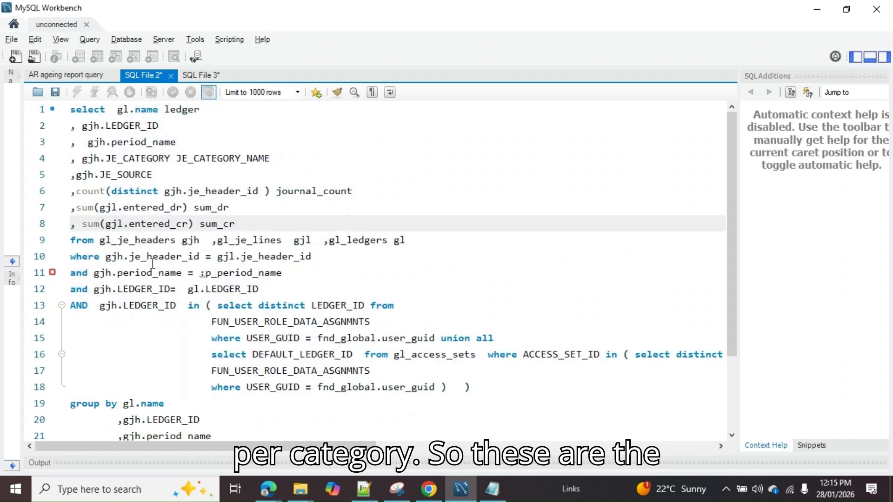
double_click(154, 241)
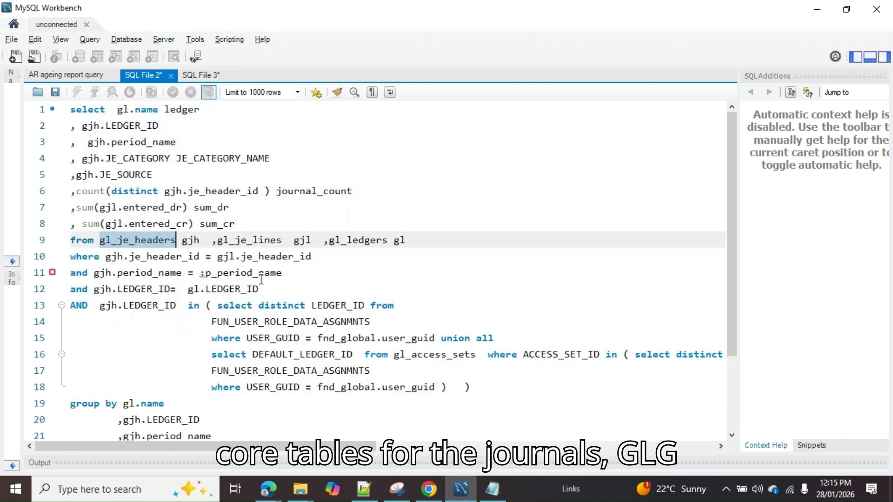
left_click(258, 240)
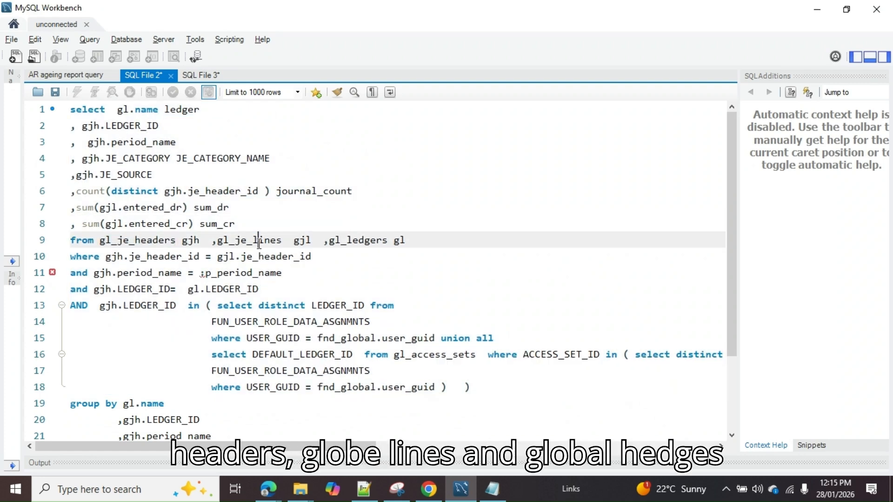
left_click(344, 245)
double_click(344, 245)
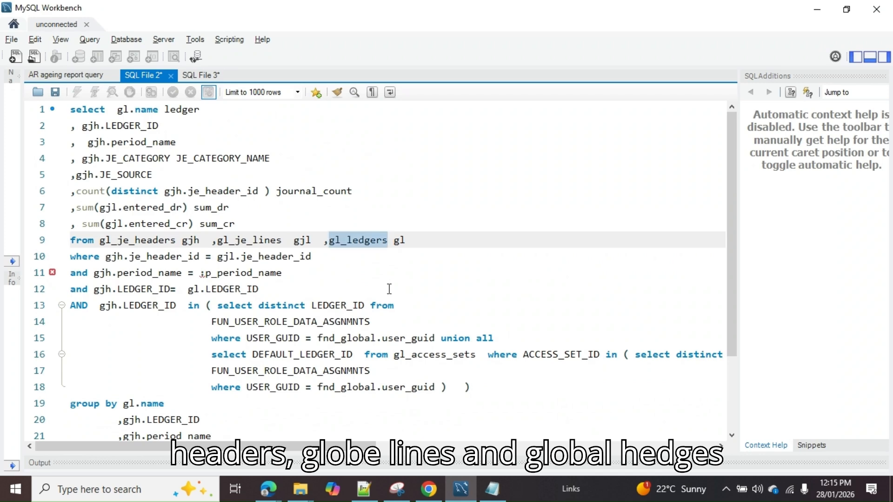
left_click_drag(434, 238, 245, 274)
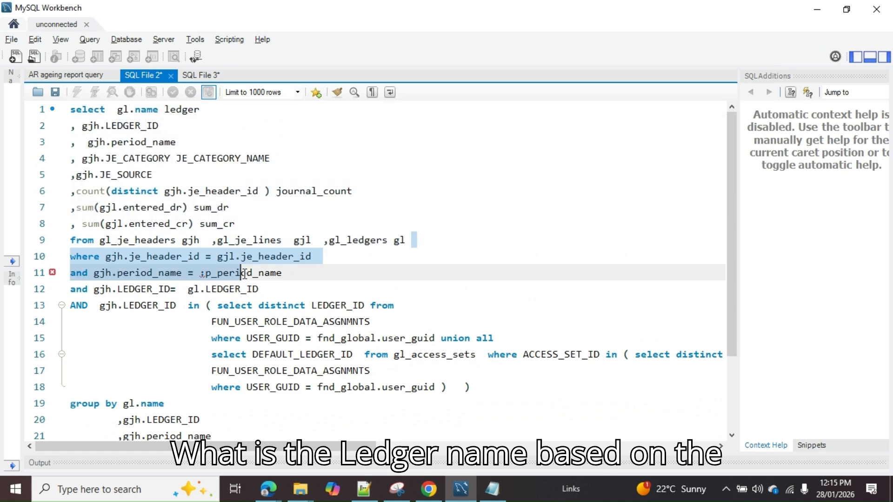
left_click(325, 287)
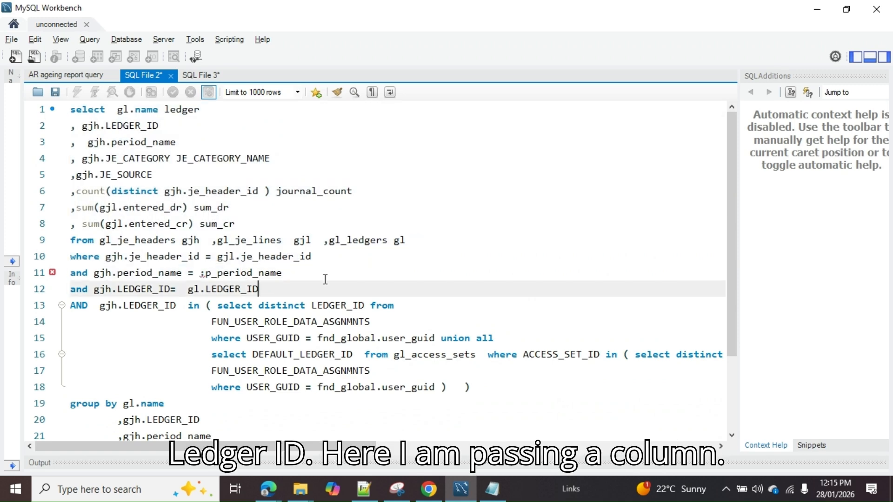
left_click_drag(321, 273, 303, 278)
left_click(255, 288)
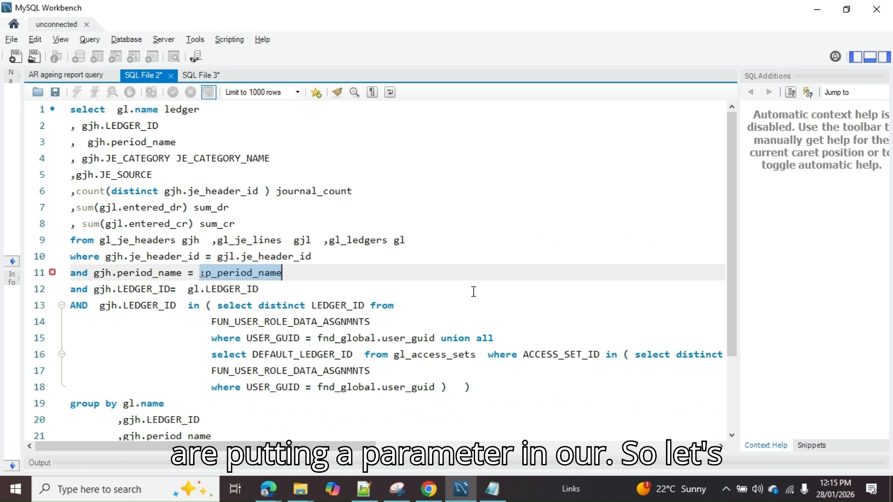
- Check the instance URL in SQL File 3, and switch to the Oracle Fusion Welcome page in the Edge browser
left_click(198, 76)
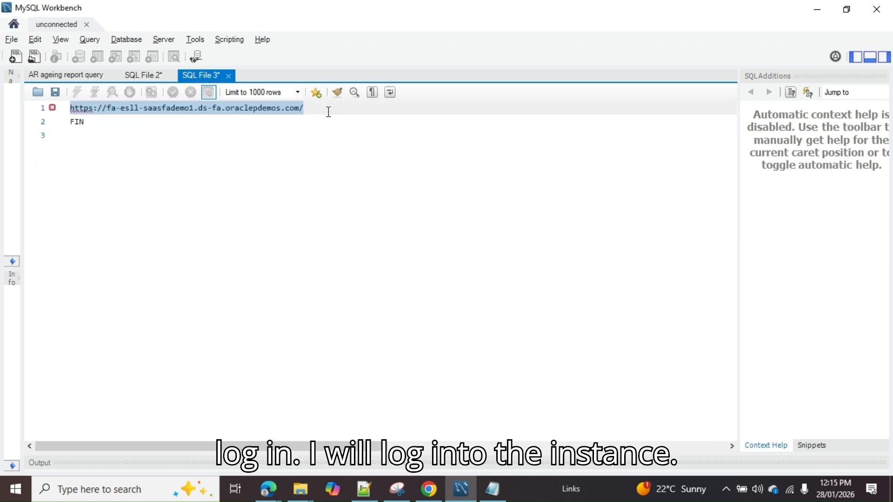
left_click(277, 490)
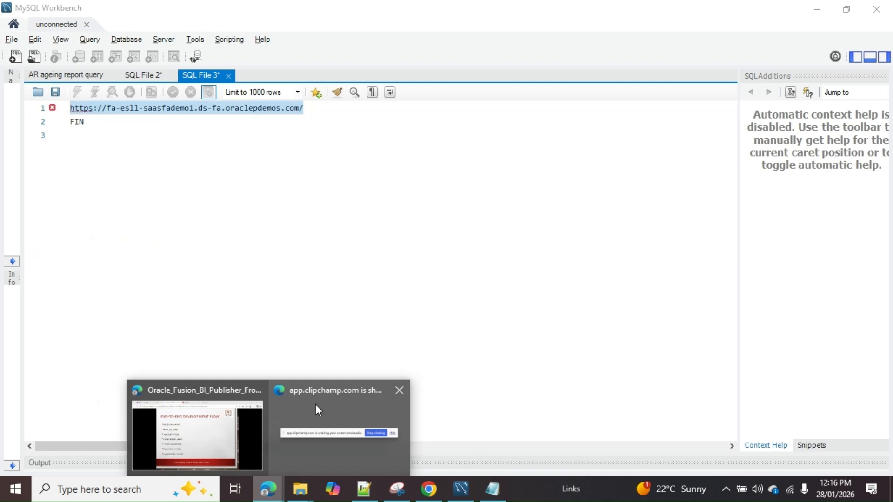
left_click(285, 442)
left_click(401, 8)
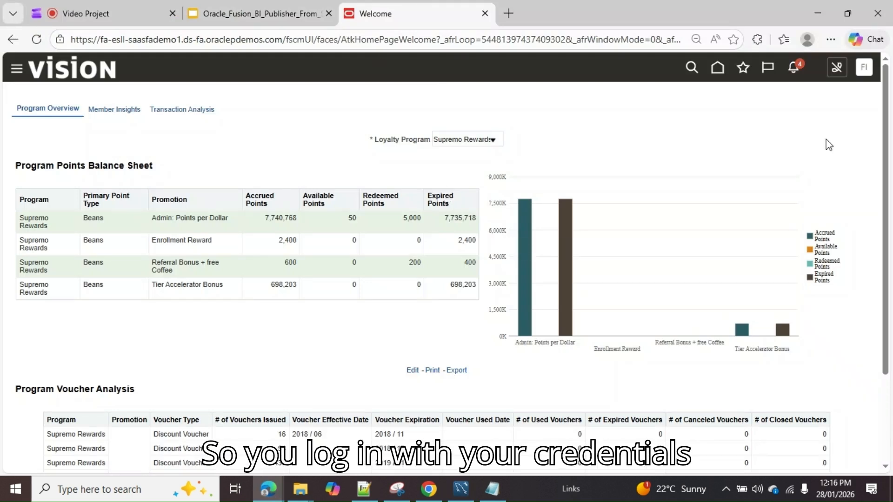
- Open Reports and Analytics from the Tools group and browse to the BI catalog
left_click(19, 72)
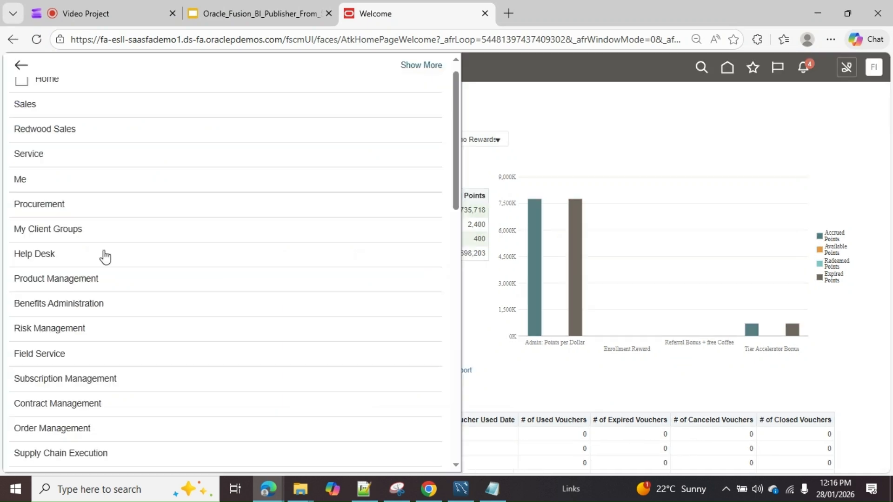
scroll(106, 257, "down", 10)
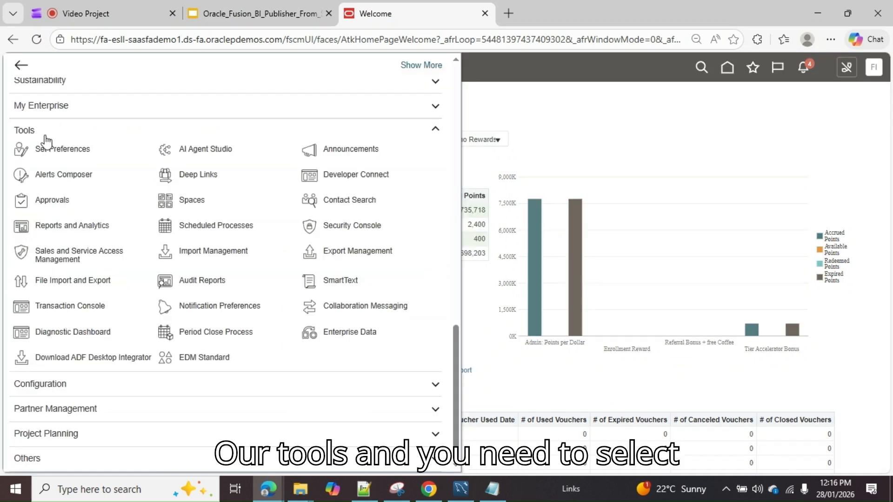
left_click(88, 227)
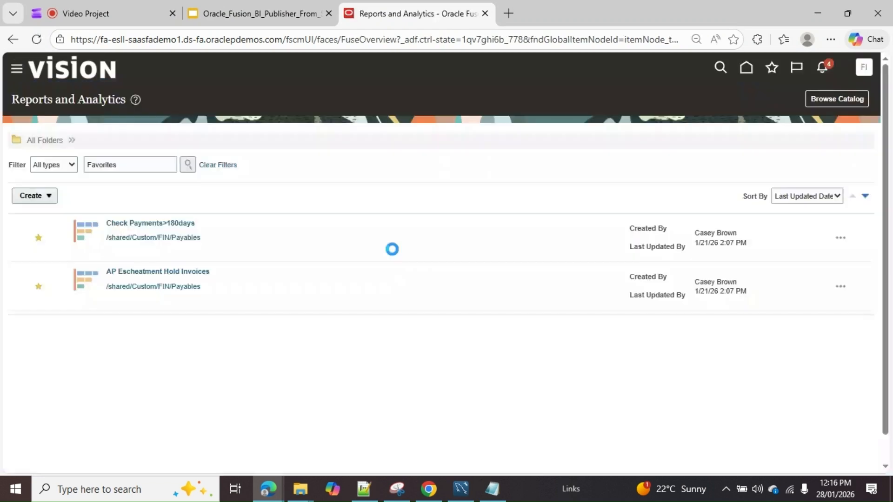
left_click(836, 98)
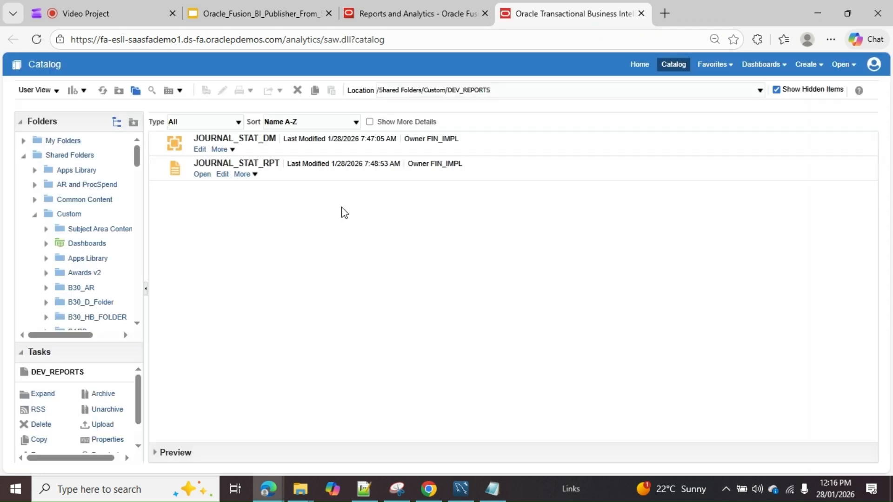
- Create a folder named REPORT_DEV in the Custom folder under Shared Folders
left_click(76, 214)
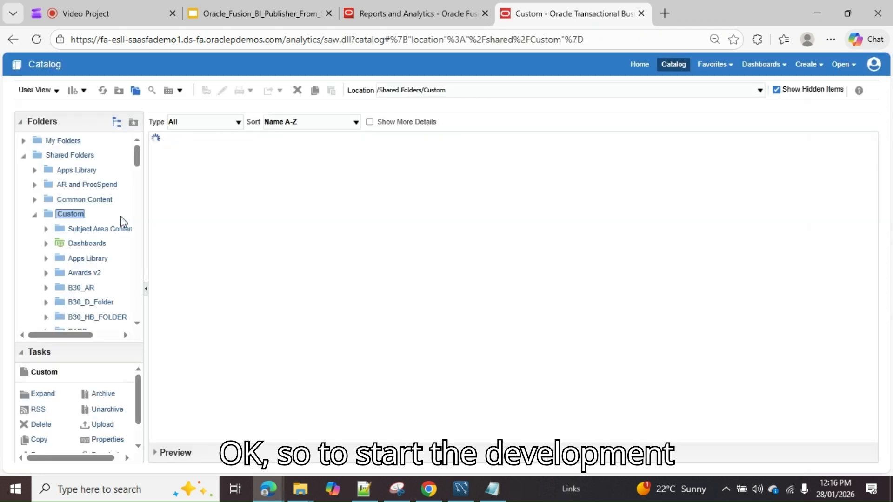
left_click(84, 91)
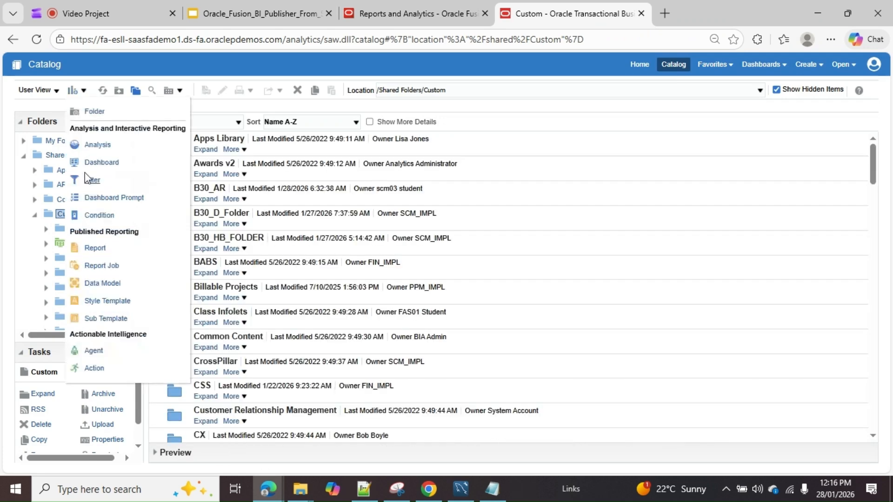
left_click(106, 112)
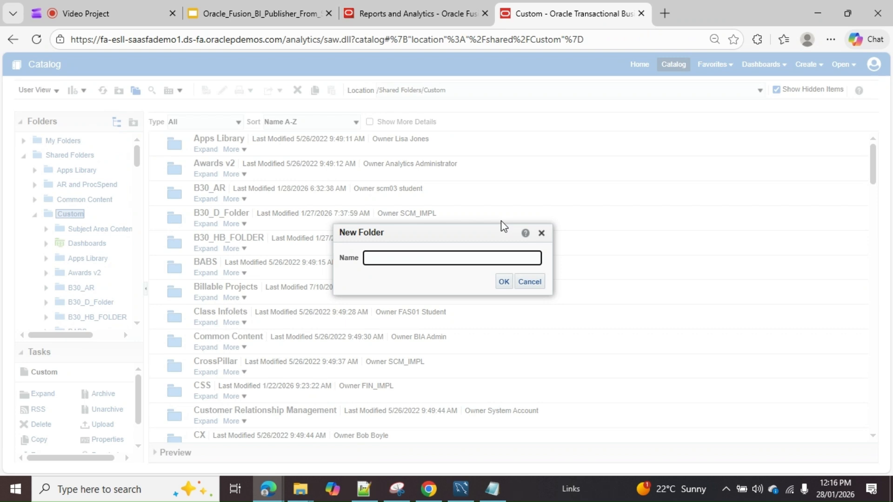
type("REPORT_DE")
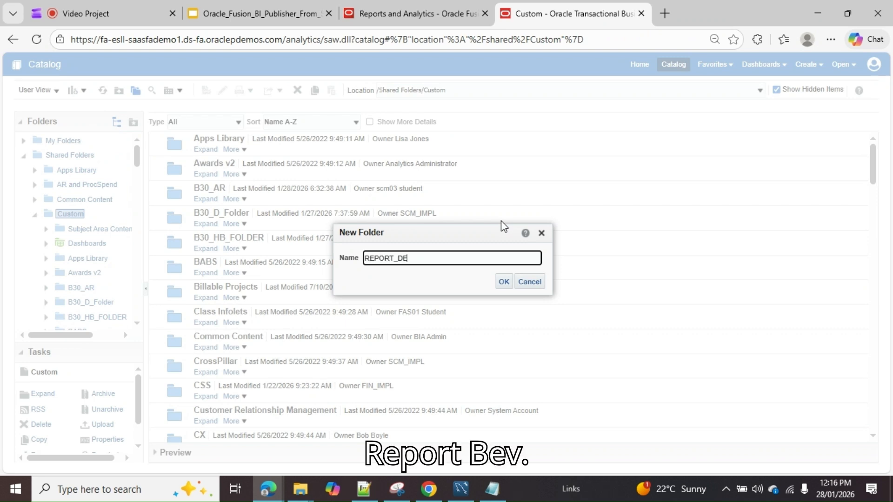
type("V")
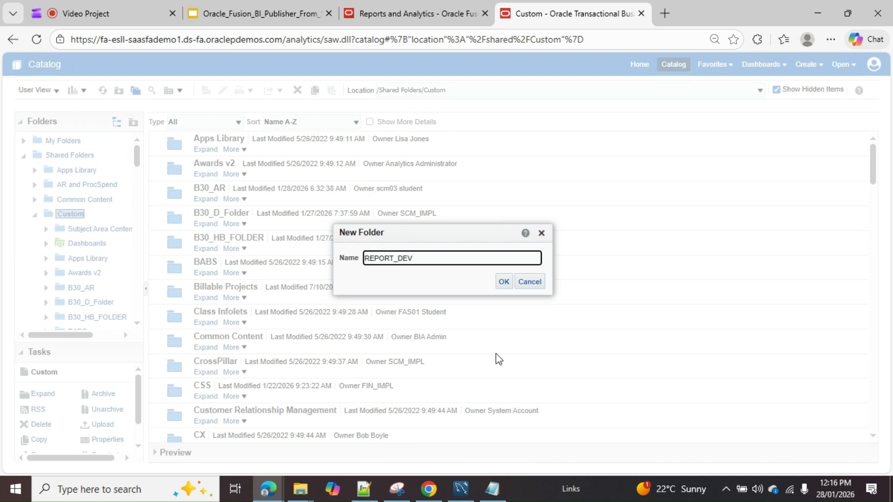
left_click(506, 279)
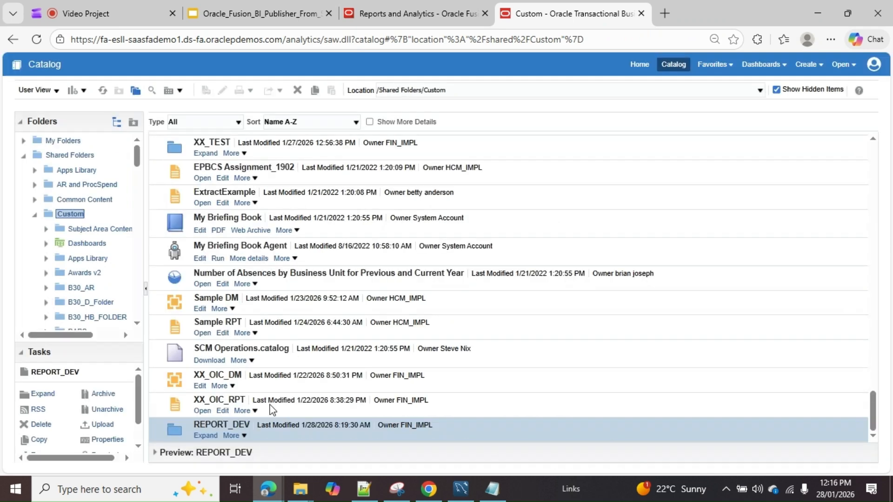
- Open the REPORT_DEV folder and start a new data model from there
left_click(222, 424)
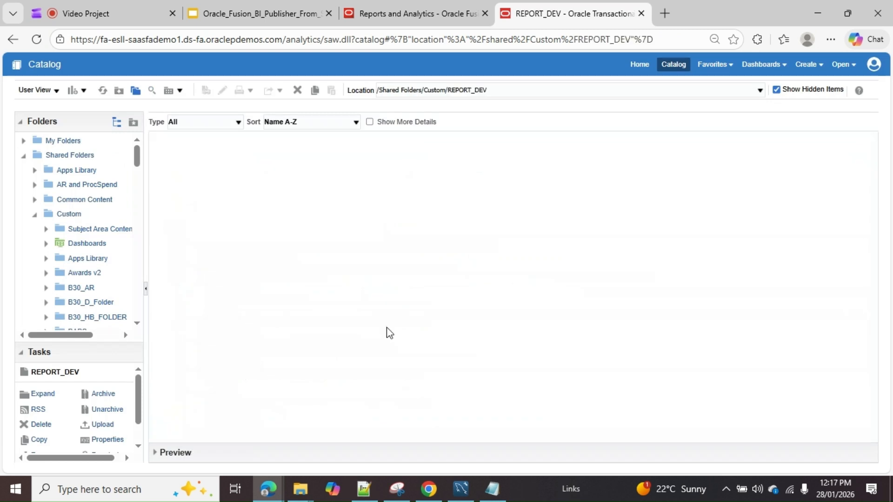
left_click(84, 90)
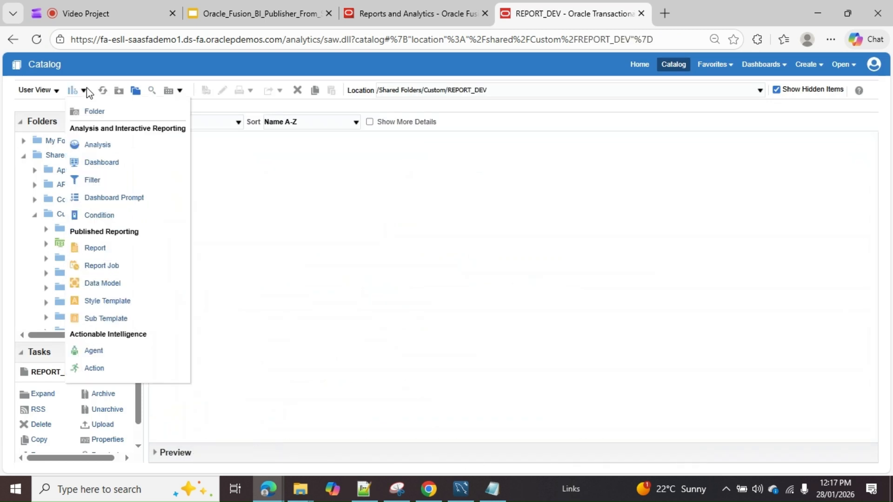
left_click(112, 282)
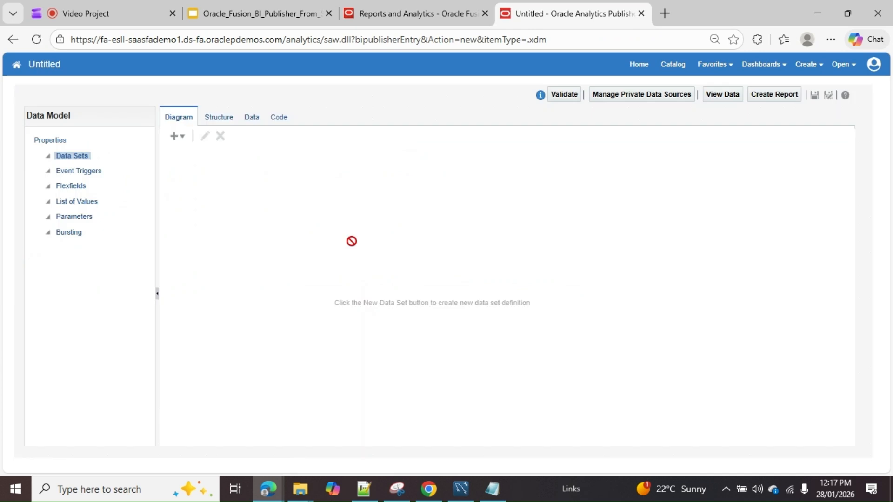
- Start a new SQL Query data set named JOURNAL_DATA_SET with ApplicationDB_FSCM as the data source
left_click(183, 137)
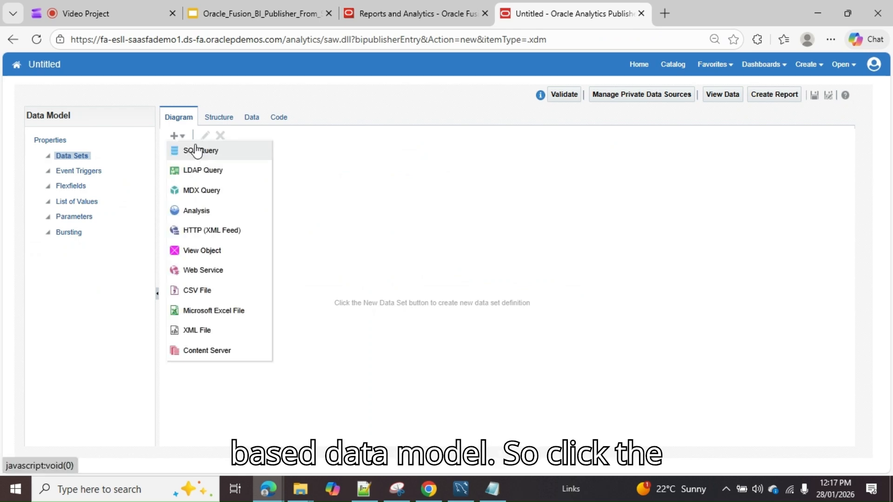
left_click(197, 151)
left_click(438, 177)
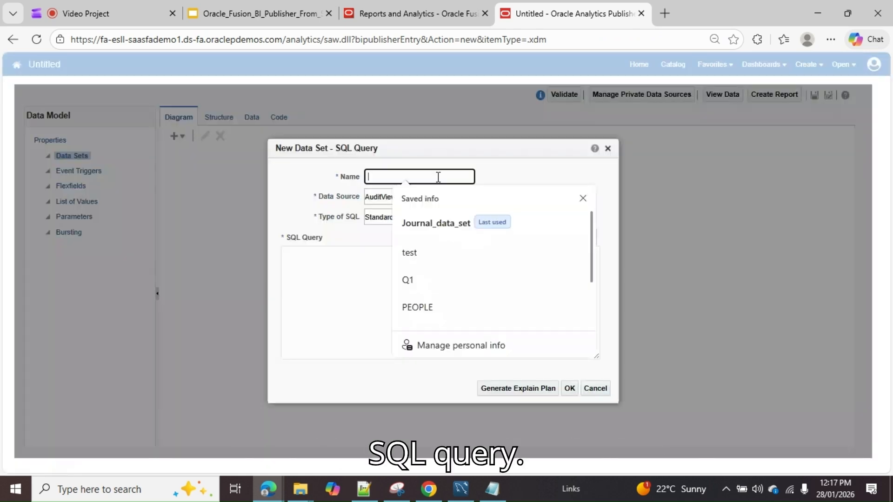
type("JOU")
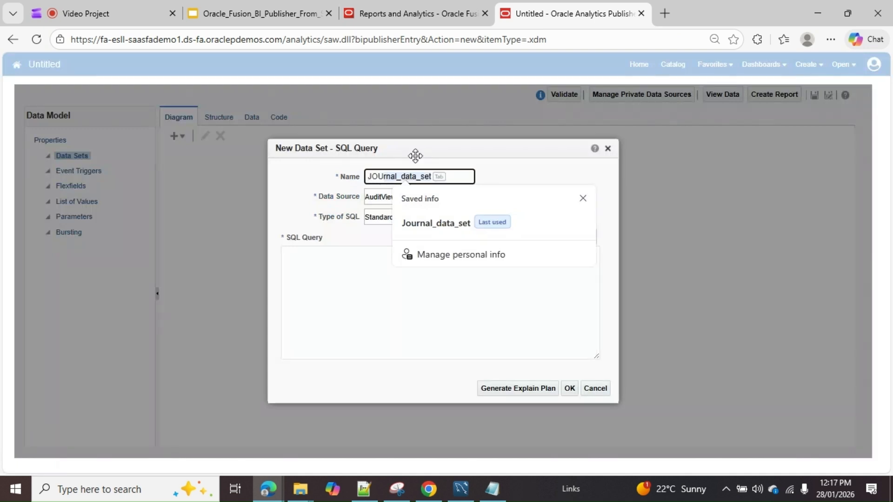
type("RNAL_DATA")
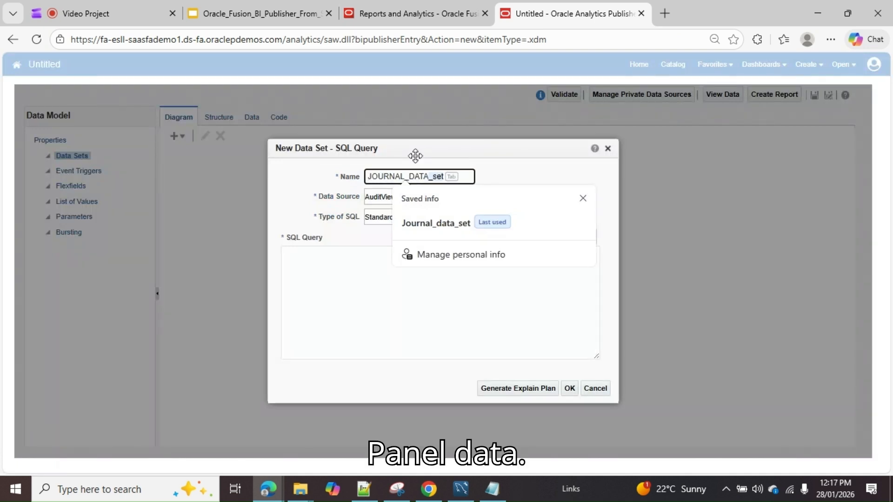
type("_SET")
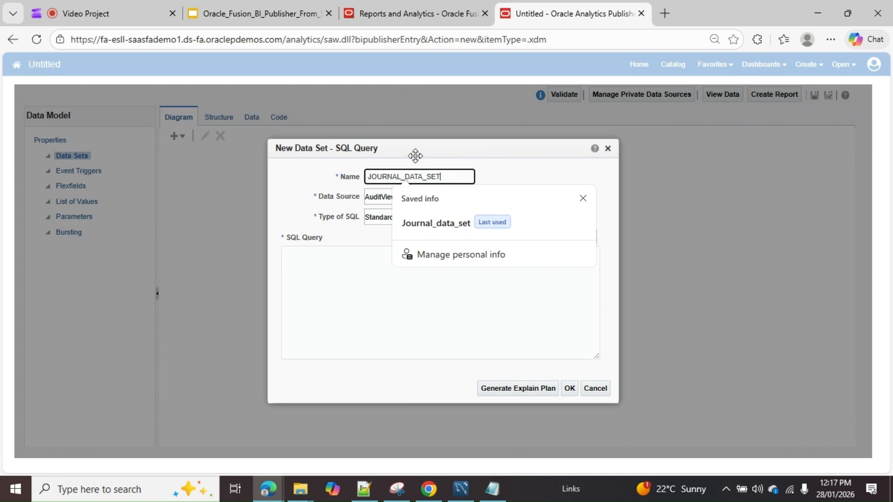
left_click(440, 198)
left_click(440, 198)
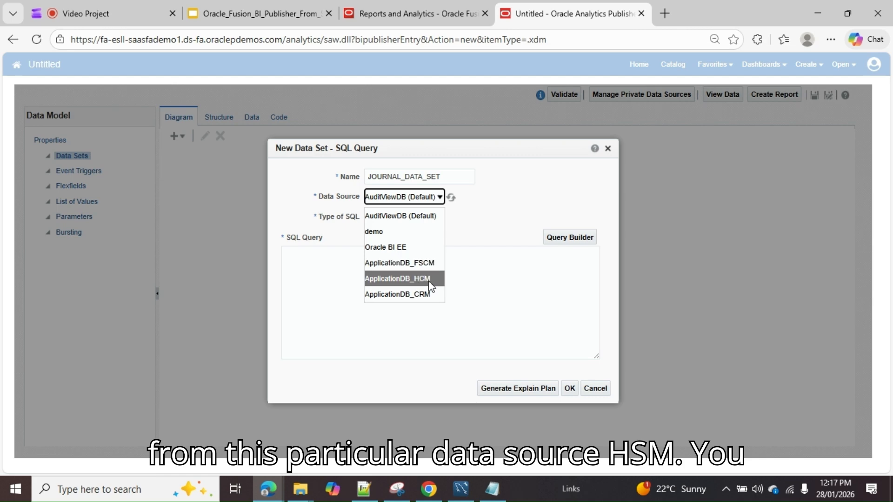
left_click(428, 263)
- Copy the journal query, through its group by clause, from SQL File 2 in MySQL Workbench into the data set's SQL query and confirm the data set
left_click(551, 329)
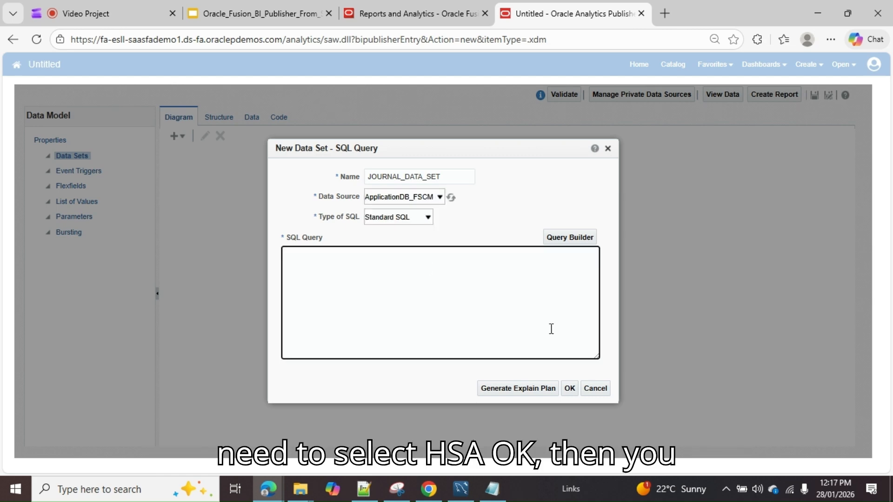
left_click(468, 481)
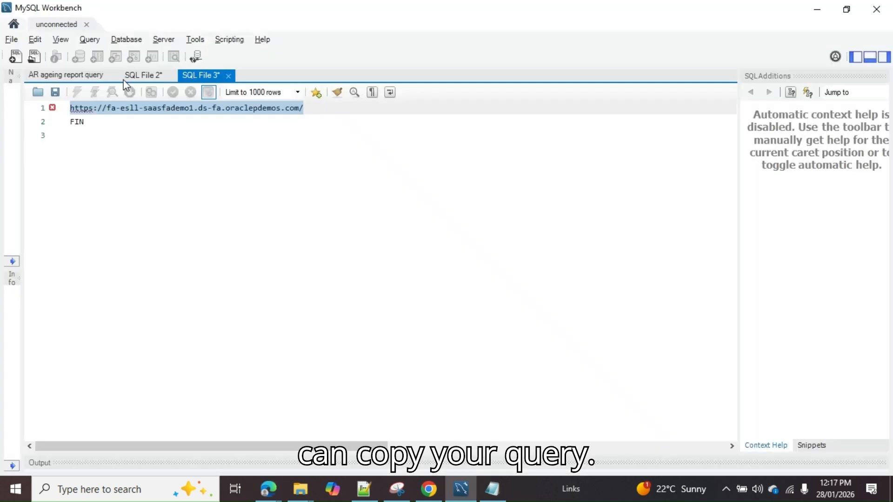
left_click(130, 76)
scroll(322, 361, "down", 1)
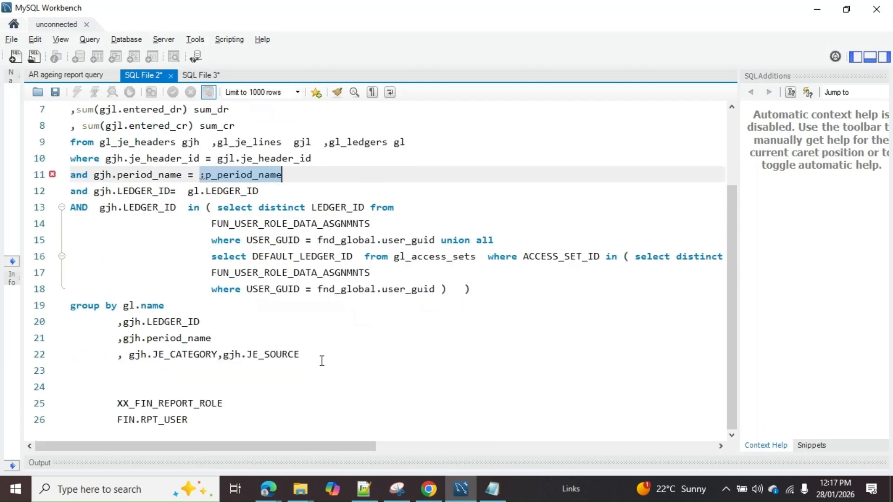
key("ctrl+a")
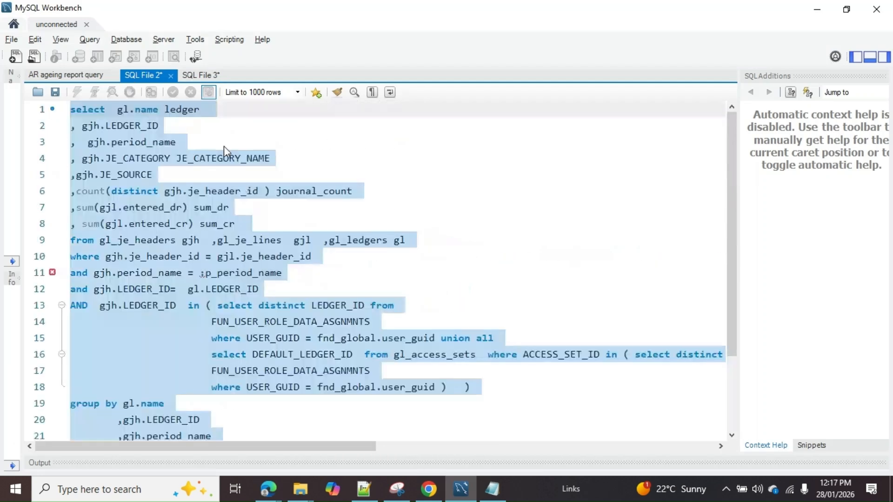
key("alt+Tab")
key("ctrl+v")
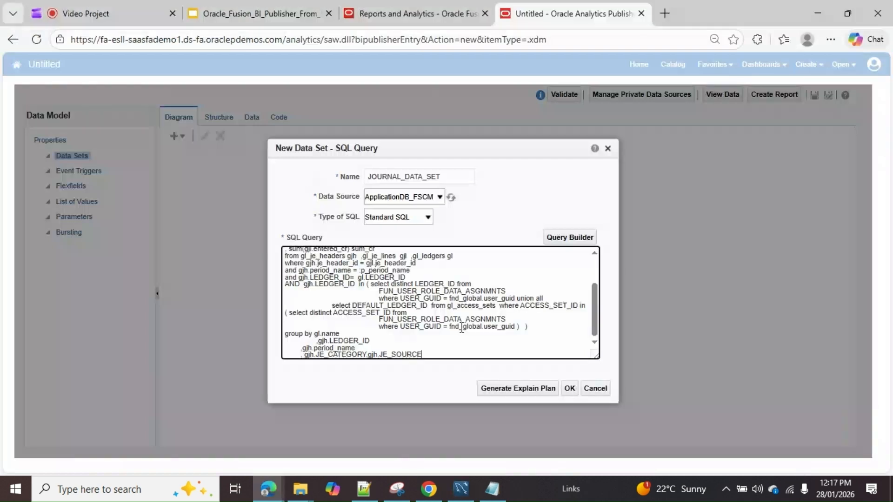
left_click(570, 389)
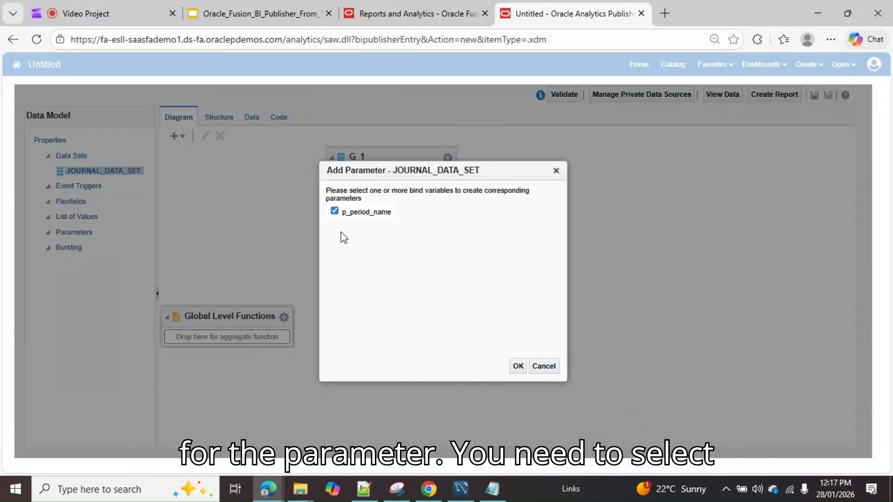
- Create the p_period_name parameter from the query's bind variable and make it mandatory
left_click(518, 368)
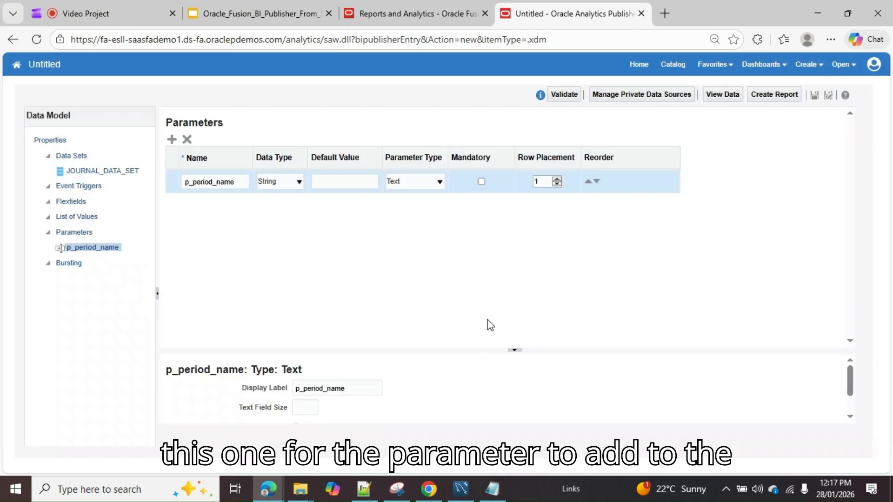
left_click(482, 183)
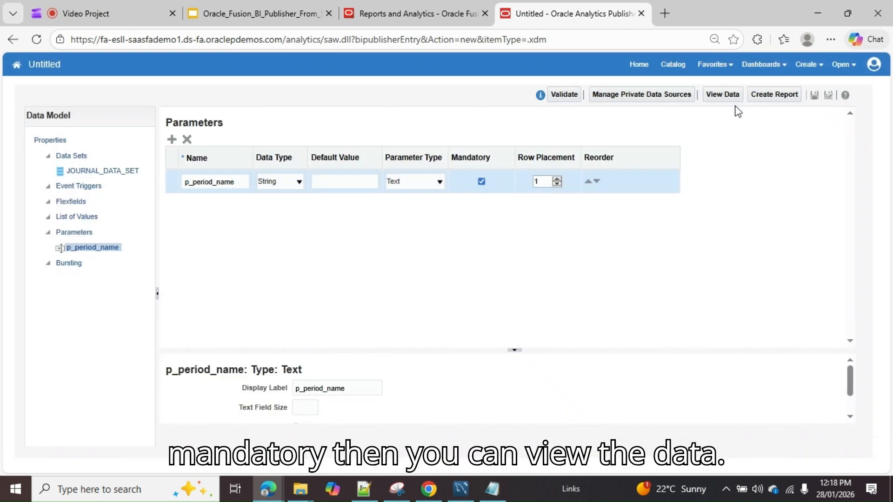
- Retrieve the data model's data for the period name 01-26
left_click(722, 95)
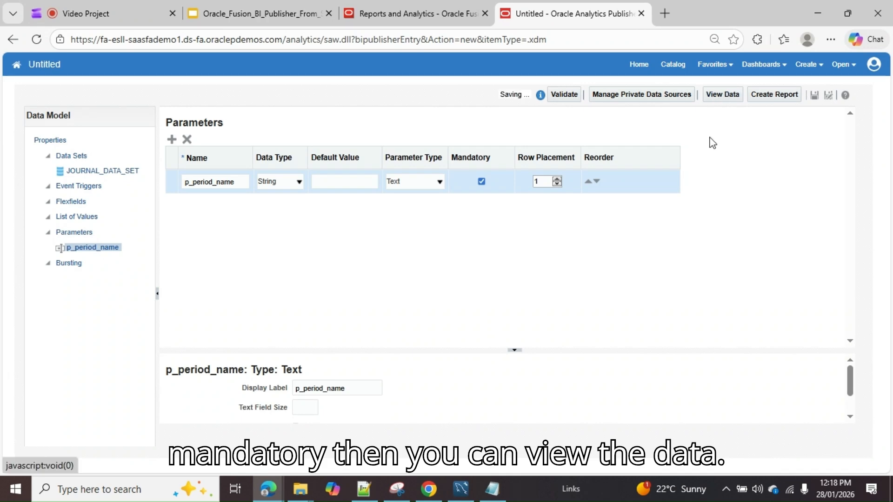
left_click(306, 139)
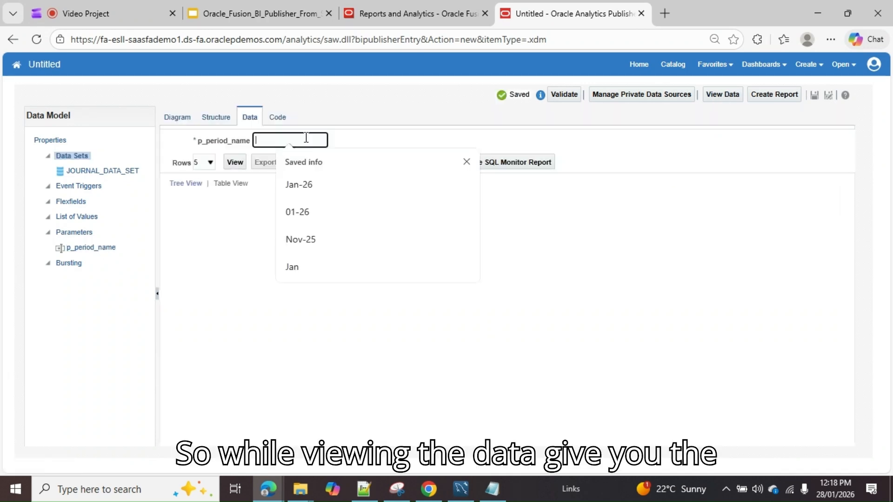
left_click(345, 213)
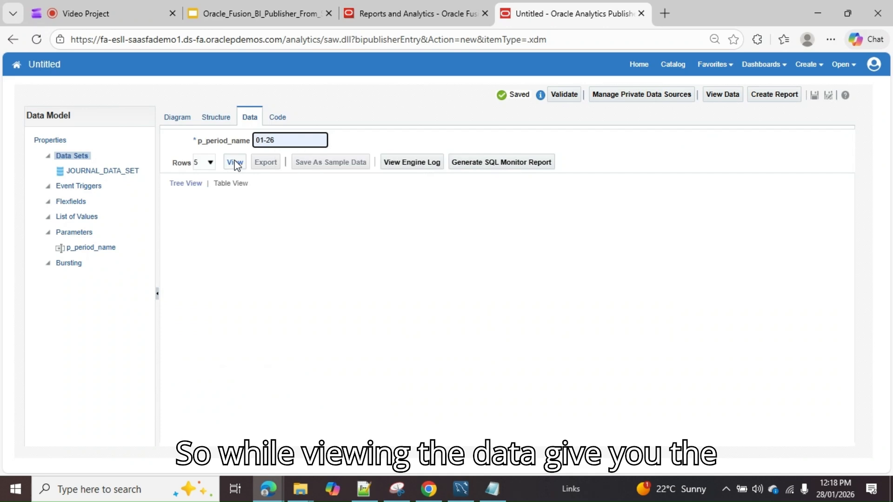
left_click(234, 163)
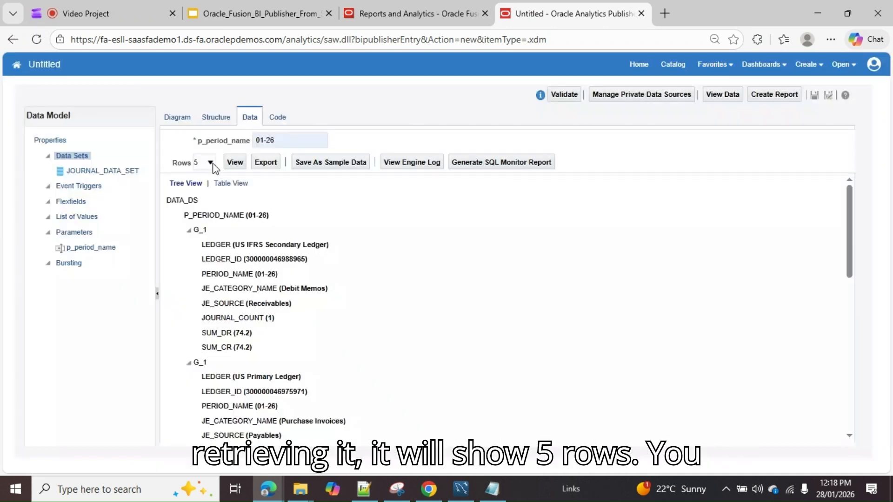
- Keep the row limit at 5 and display the retrieved journal data in Table View
left_click(210, 163)
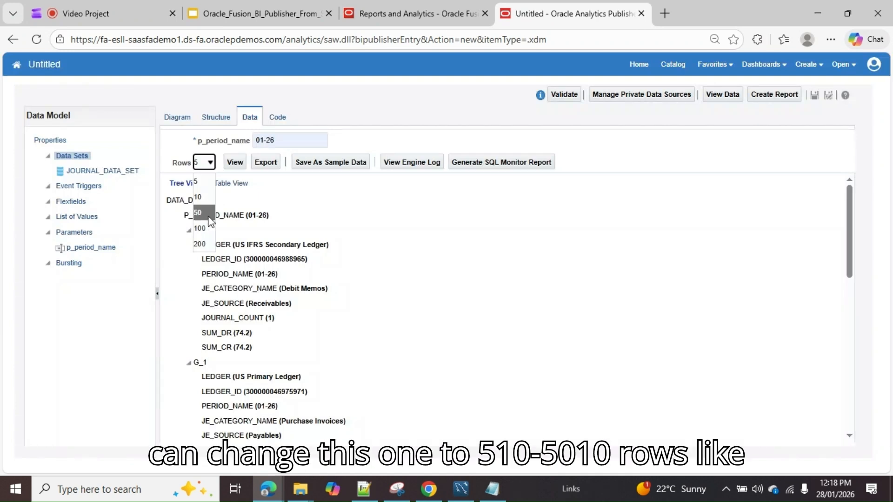
left_click(202, 184)
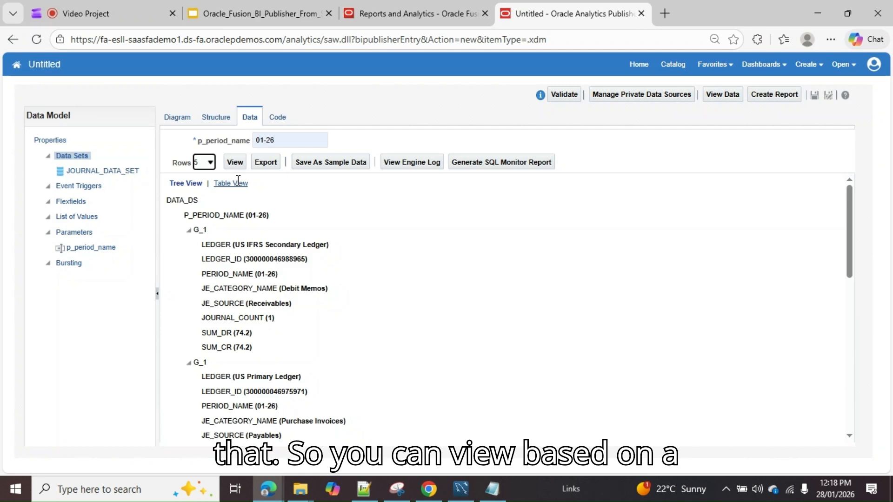
left_click(238, 182)
left_click(235, 160)
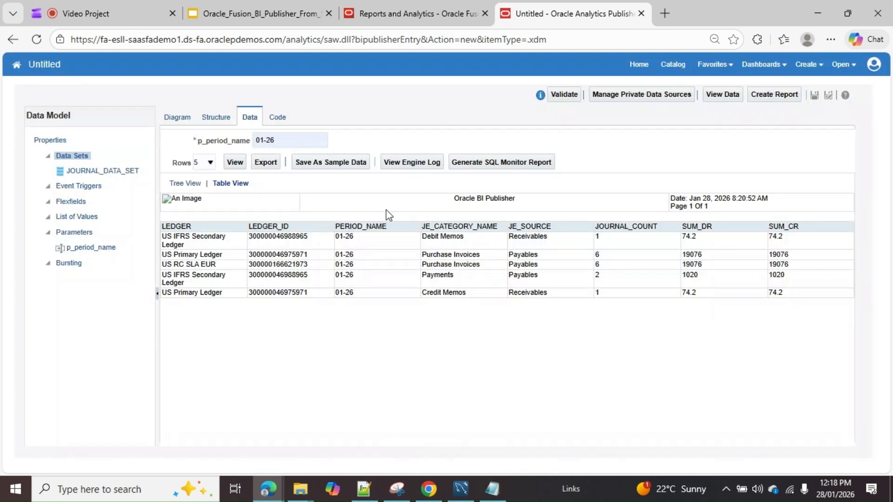
- Start saving the data model and choose the REPORT_DEV folder under Shared Folders/Custom as its location
left_click(816, 95)
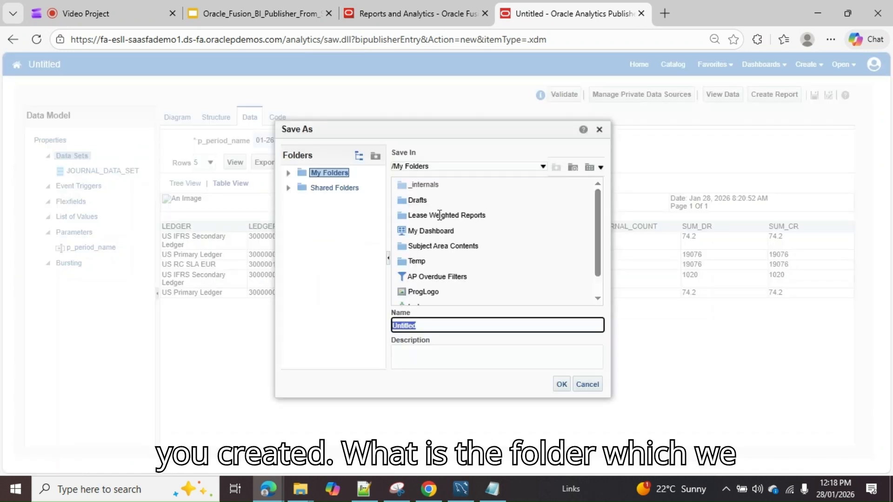
left_click(444, 216)
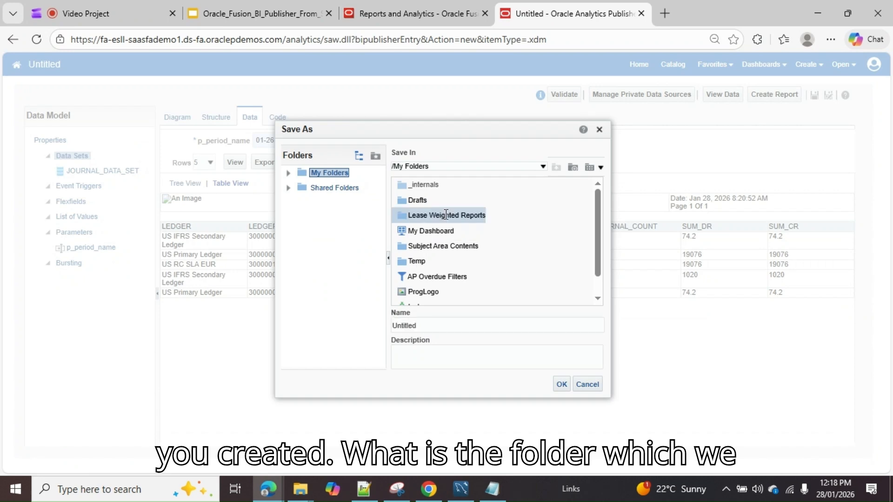
scroll(502, 263, "down", 1)
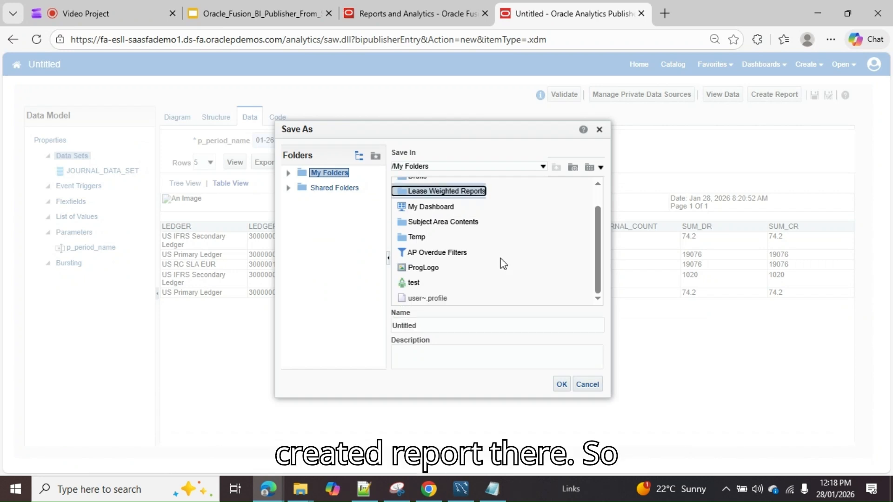
scroll(503, 263, "up", 1)
left_click(336, 188)
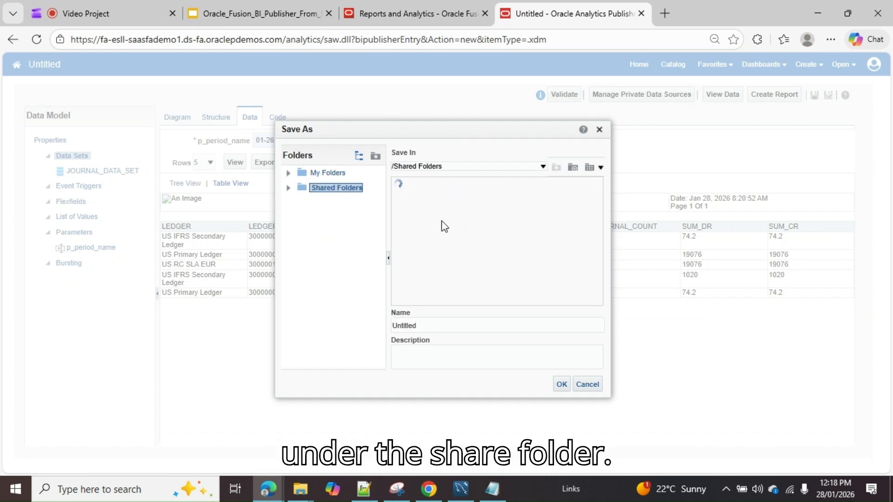
left_click(288, 188)
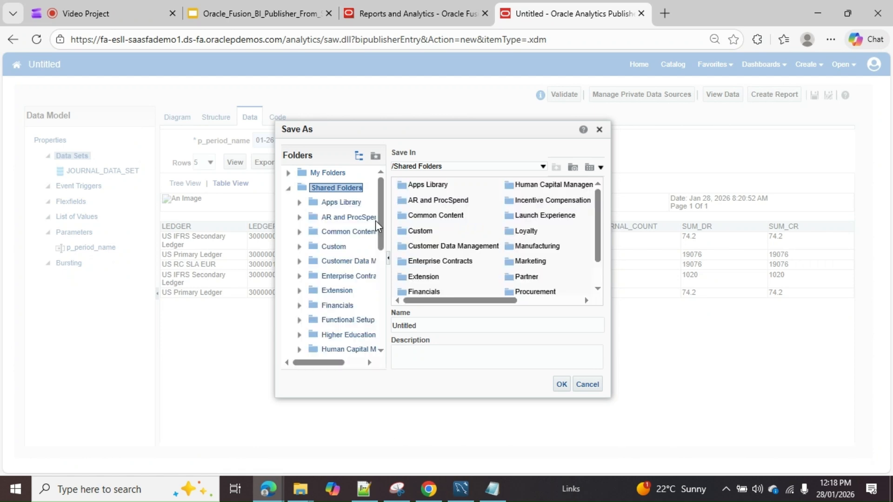
left_click(335, 247)
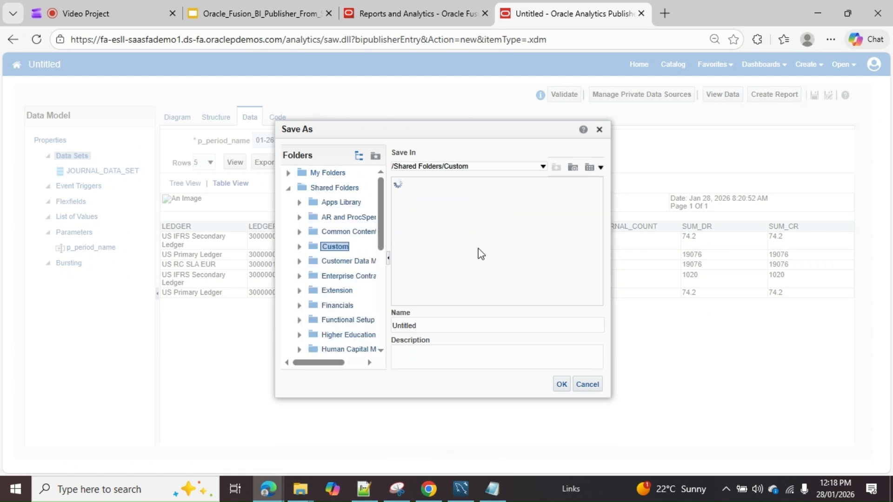
left_click_drag(430, 300, 553, 306)
left_click_drag(553, 306, 539, 305)
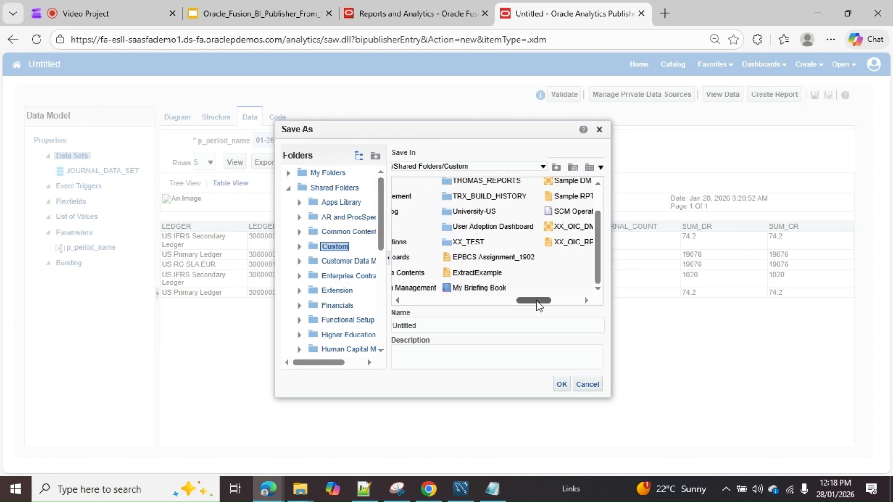
scroll(528, 264, "up", 2)
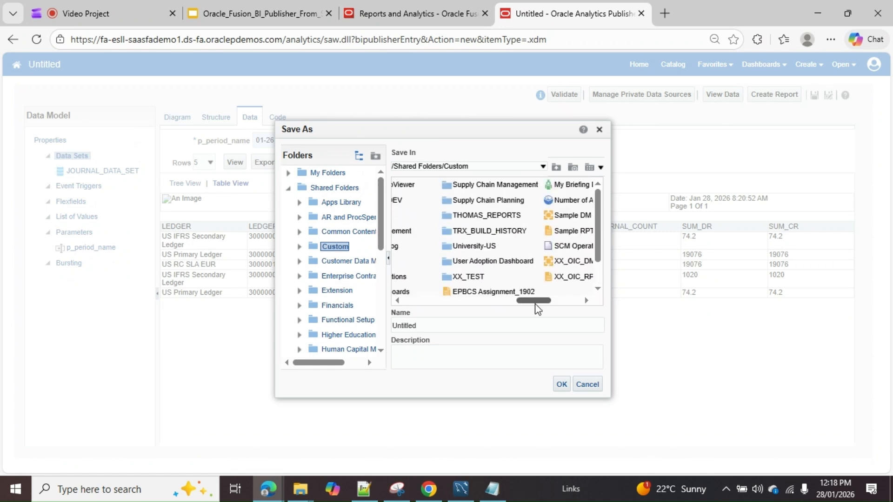
mouse_move(538, 309)
left_mouse_down()
mouse_move(513, 307)
mouse_move(531, 305)
left_mouse_up()
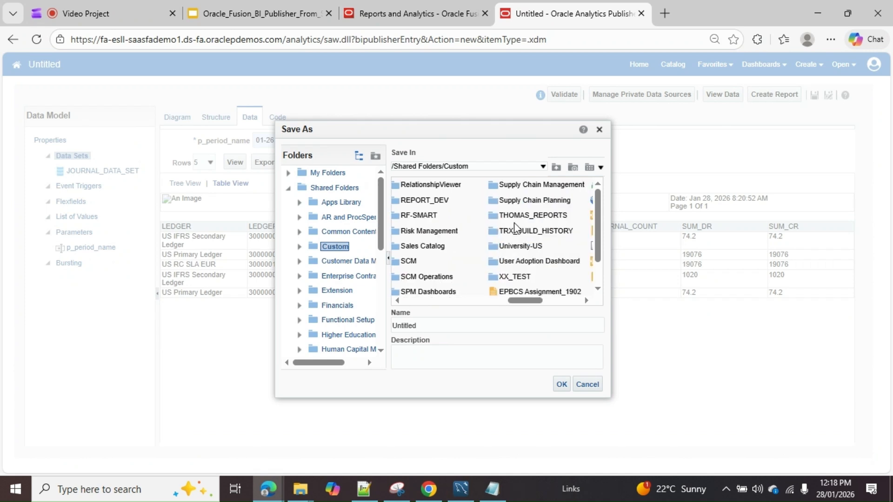
left_click(444, 201)
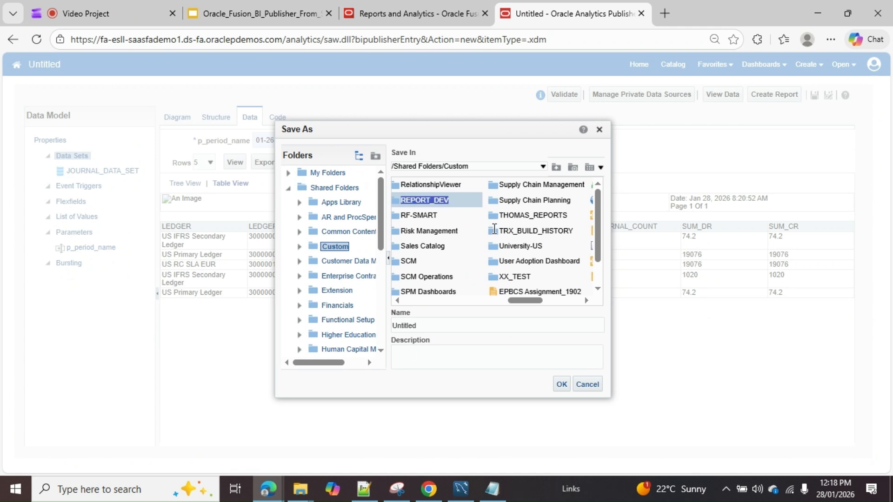
- Name the data model JOURNAL_DM and save it
double_click(464, 329)
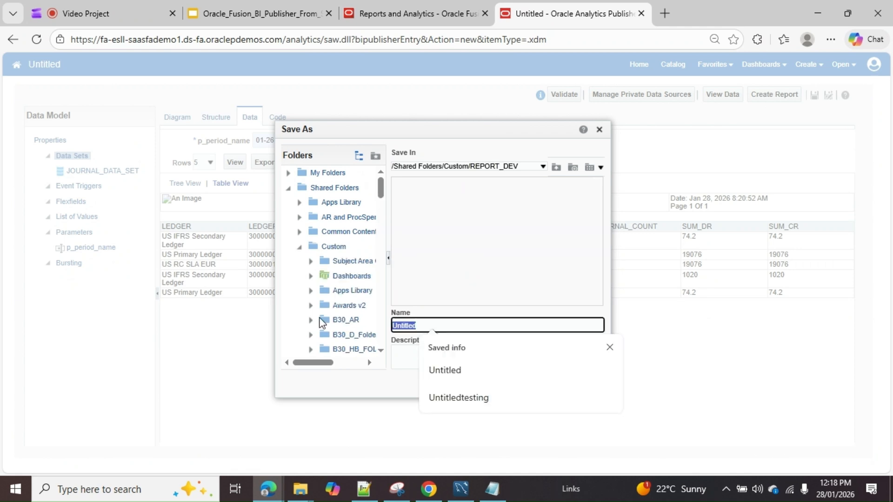
type("JOURNAL_DM")
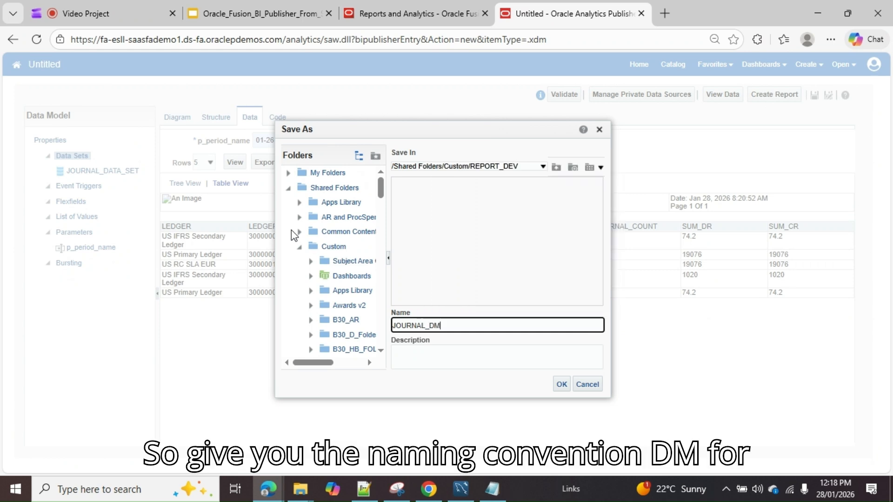
left_click(561, 385)
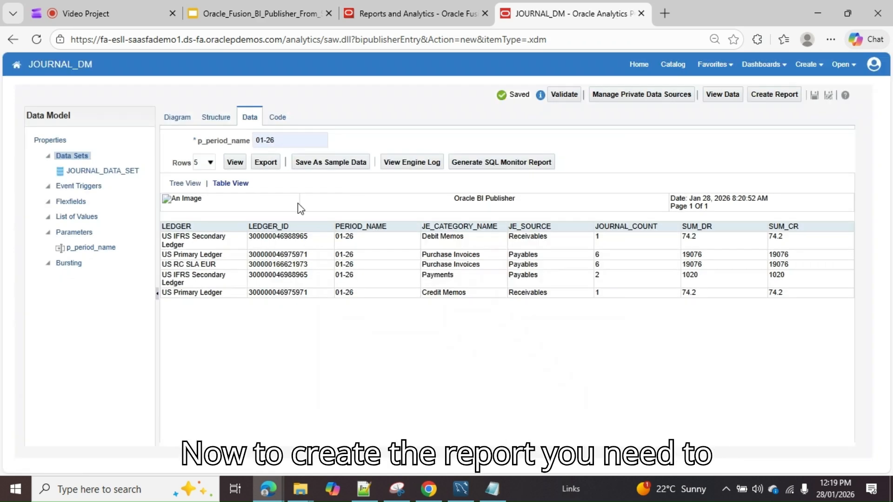
- Save the retrieved rows as sample data and start a new report from the JOURNAL_DM data model
left_click(344, 164)
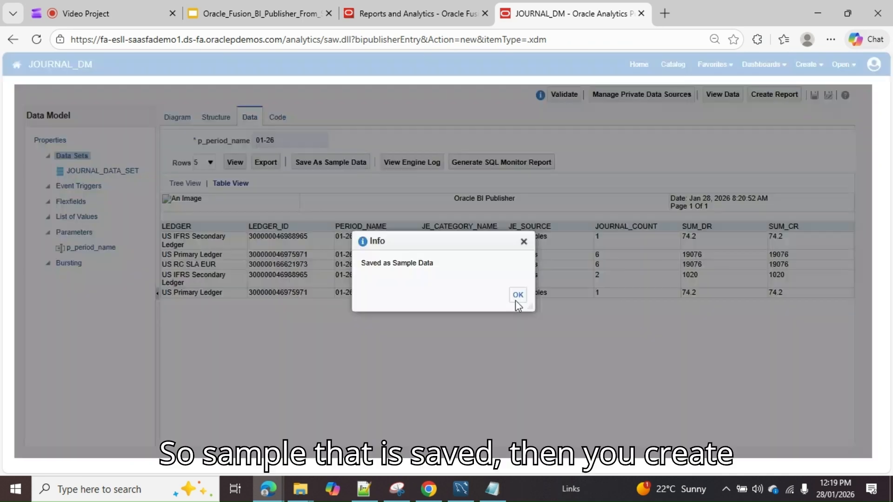
left_click(517, 296)
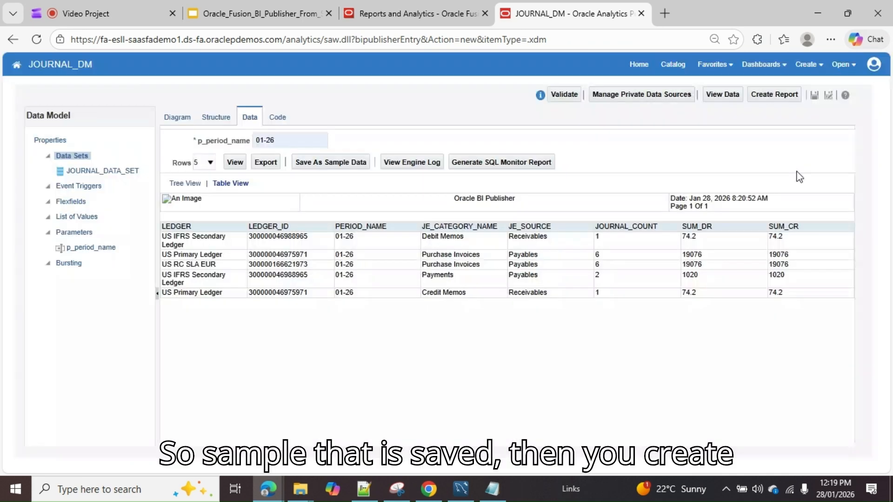
left_click(786, 93)
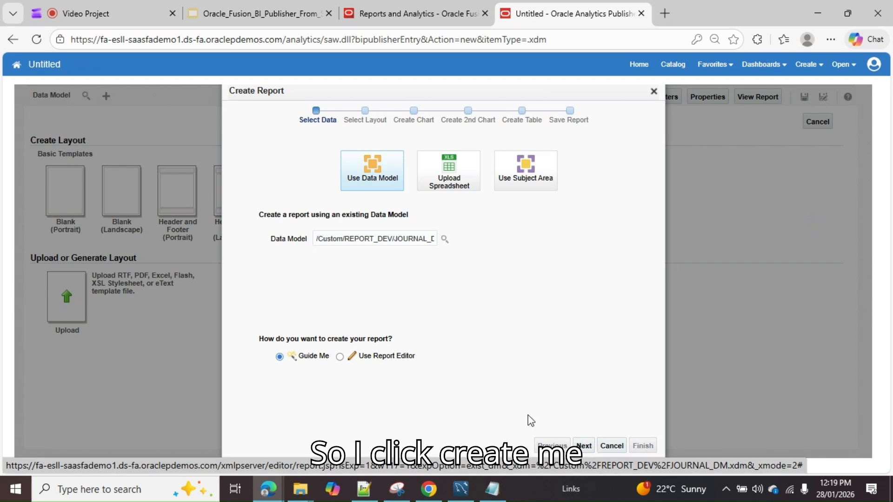
- Continue with guided report creation on the existing data model and choose a landscape page with the Table layout
left_click(593, 444)
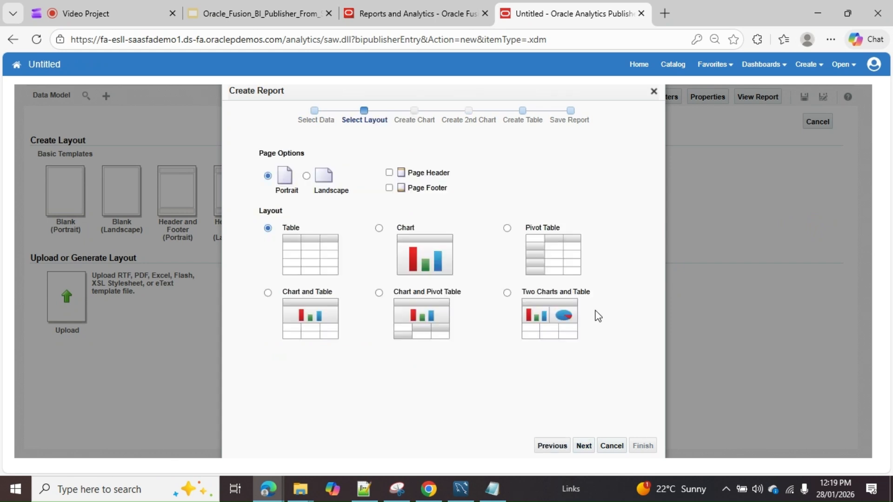
left_click(308, 177)
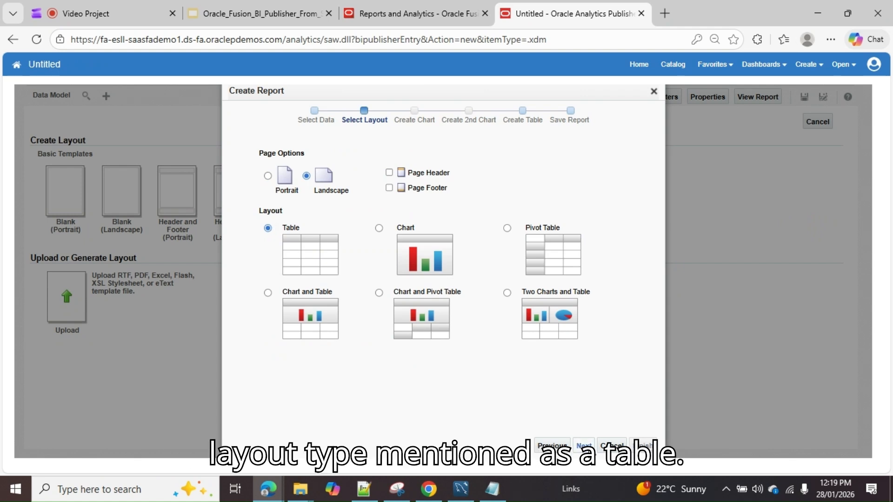
left_click(584, 446)
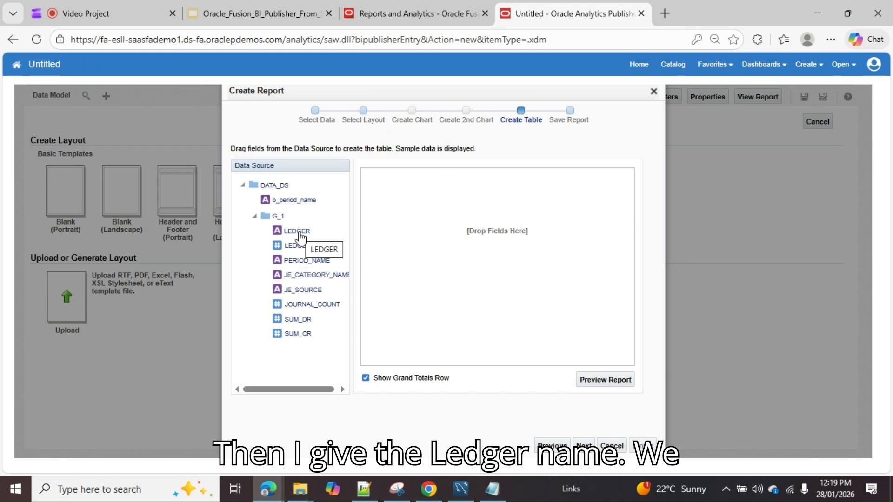
- Add LEDGER, PERIOD_NAME, JE_CATEGORY_NAME, JE_SOURCE, JOURNAL_COUNT, SUM_DR and SUM_CR as columns of the report table, in that order
left_click_drag(300, 236, 462, 243)
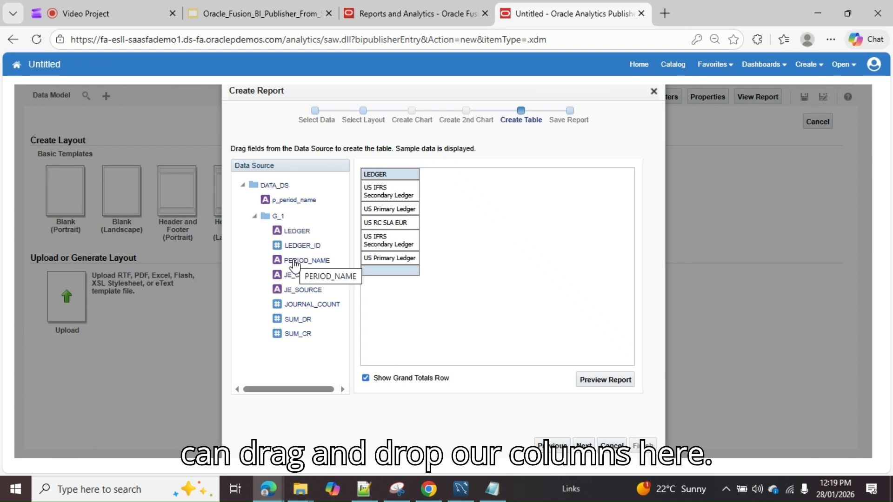
left_click_drag(294, 263, 437, 218)
left_click_drag(293, 275, 503, 223)
left_click_drag(303, 295, 557, 212)
left_click_drag(321, 309, 622, 188)
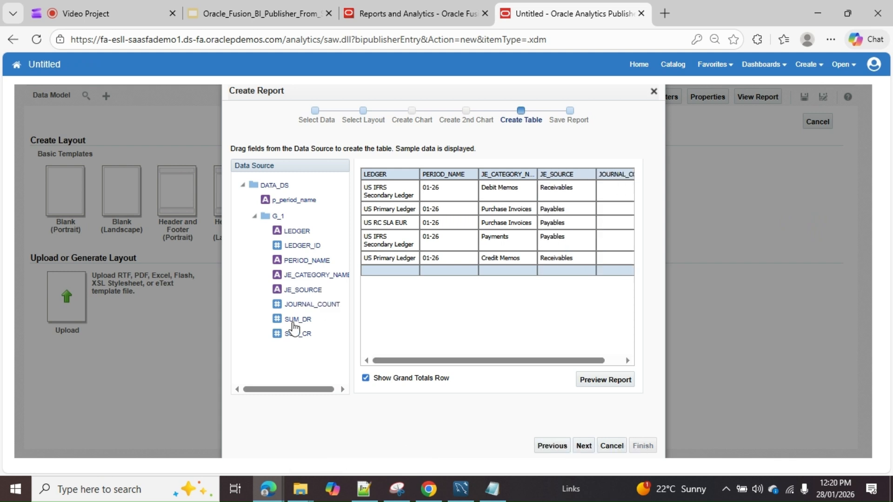
left_click_drag(293, 320, 632, 181)
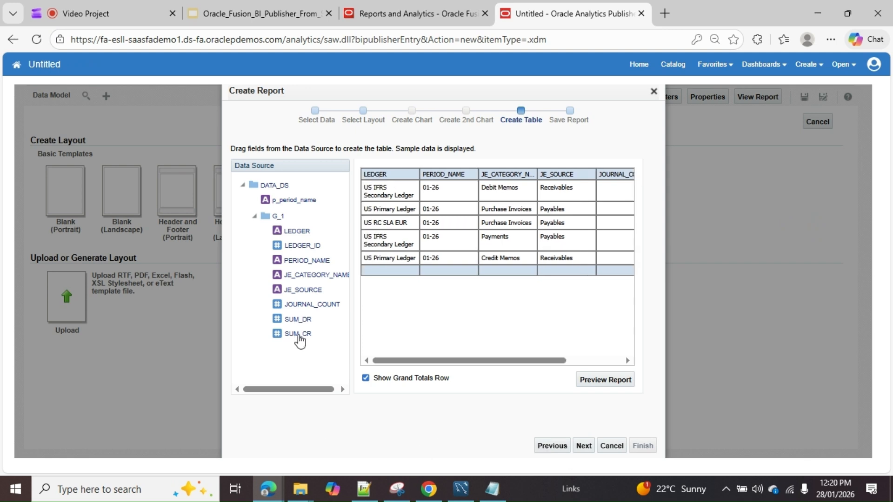
left_click_drag(298, 335, 637, 186)
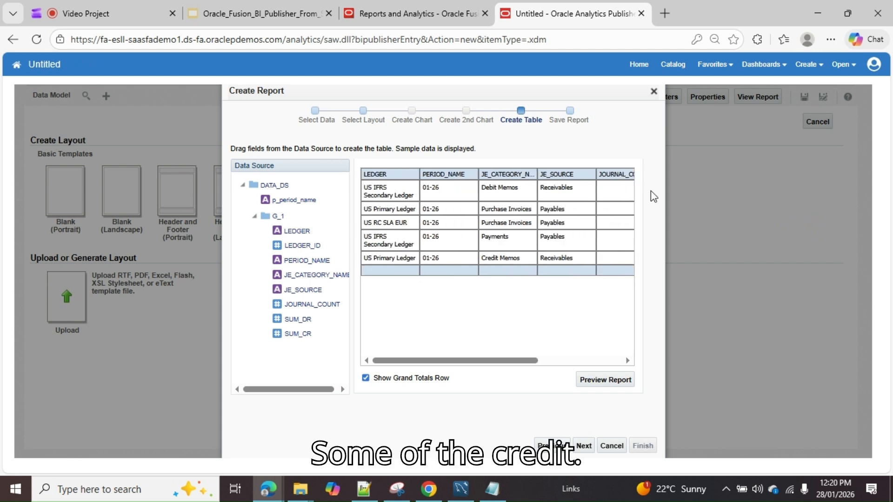
left_click_drag(530, 362, 620, 356)
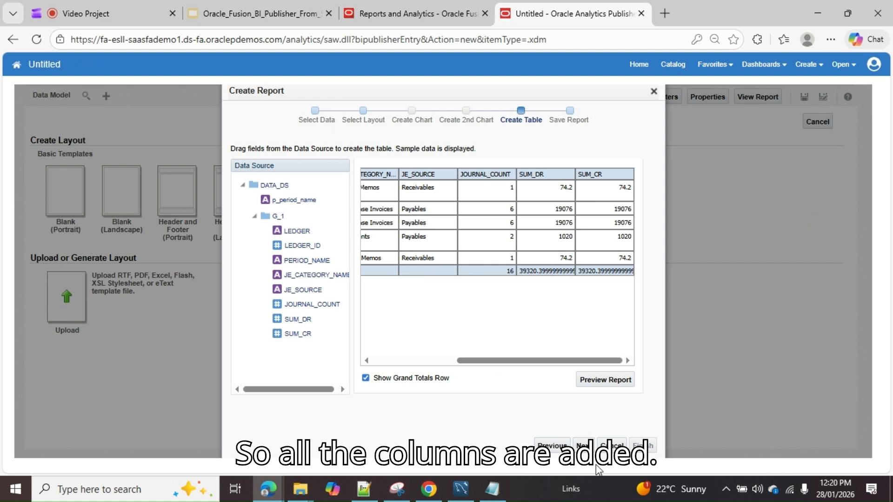
- Finish the table design and save the report as JOURNAL_RPT in the REPORT_DEV folder
left_click(585, 446)
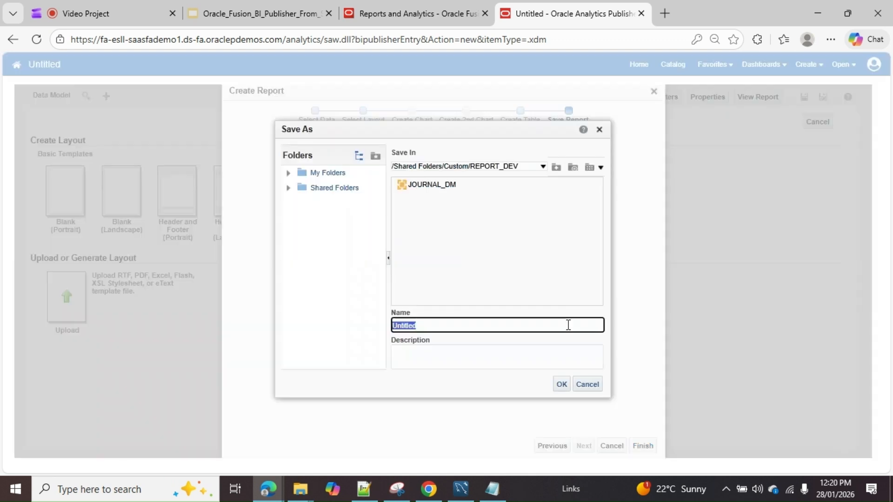
left_click(448, 185)
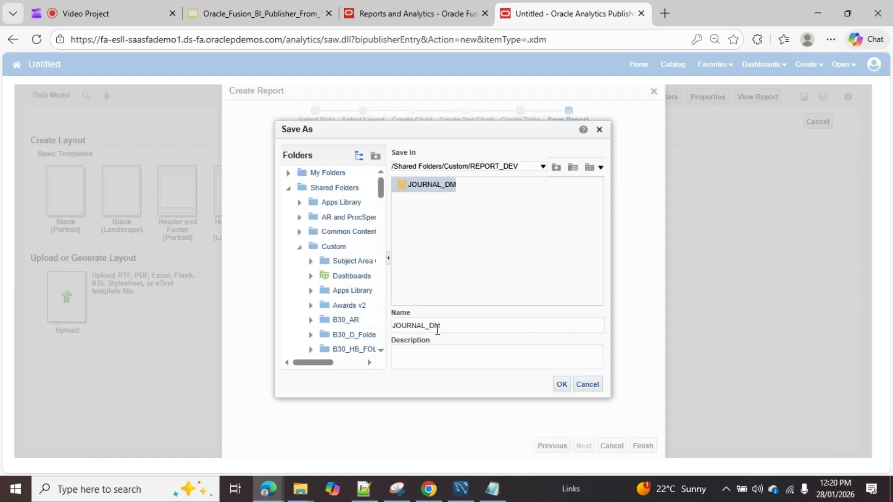
left_click_drag(431, 325, 466, 301)
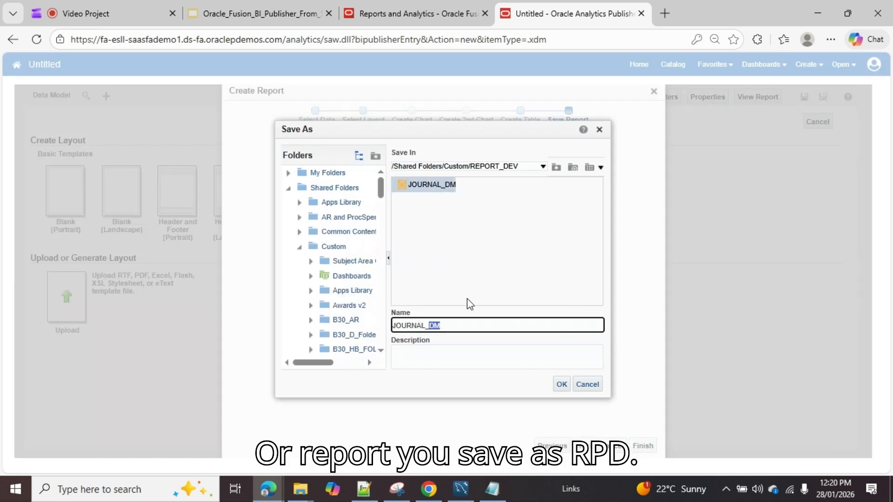
type("RPT")
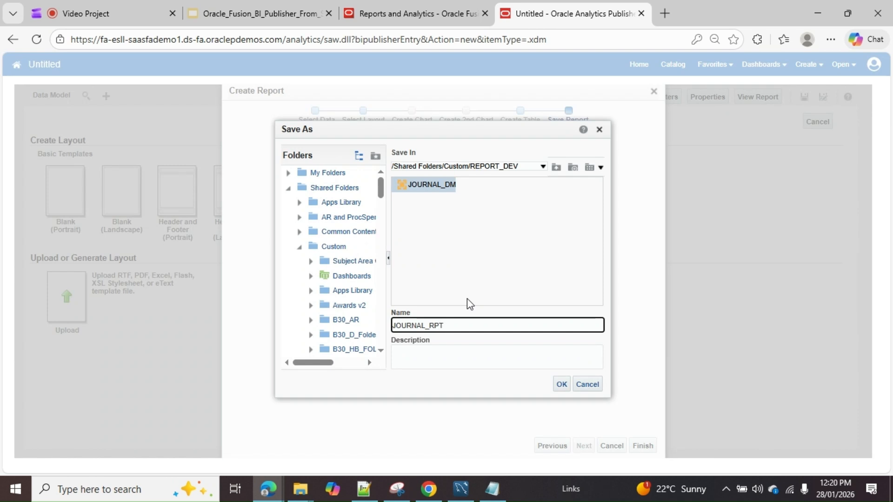
left_click(561, 384)
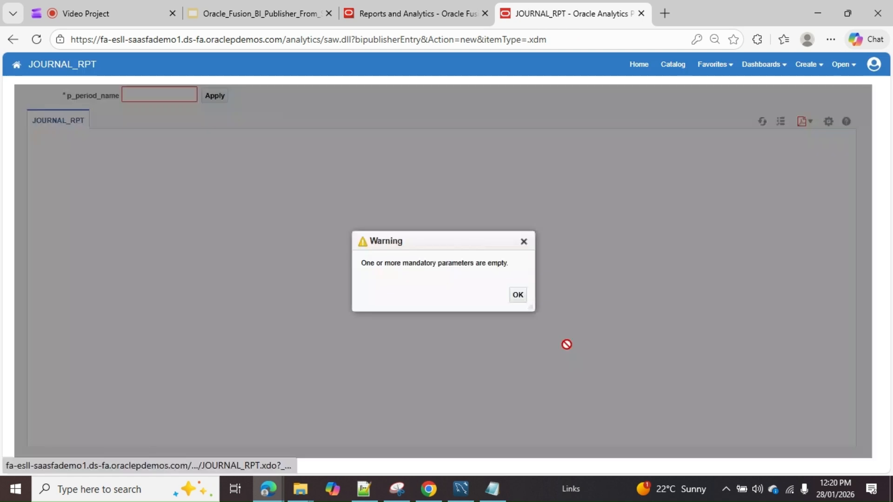
- Dismiss the empty-parameter warning and run the report with p_period_name set to 01-26
left_click(516, 294)
left_click(153, 94)
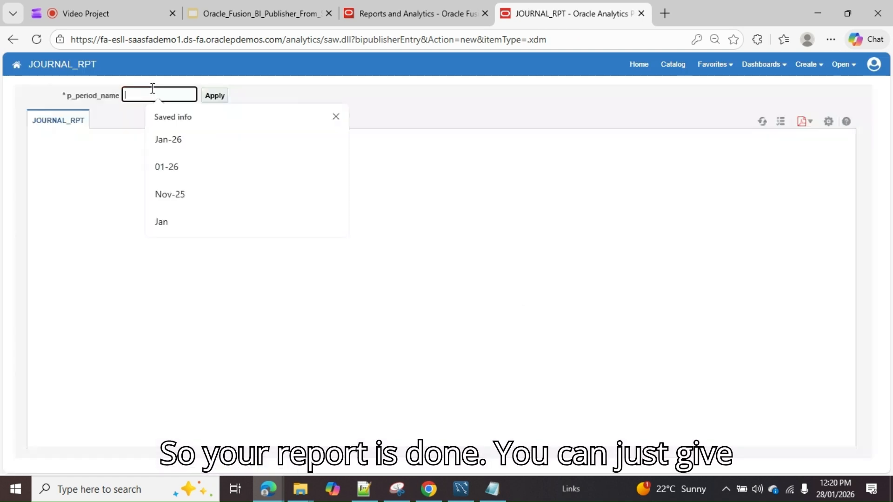
left_click(193, 170)
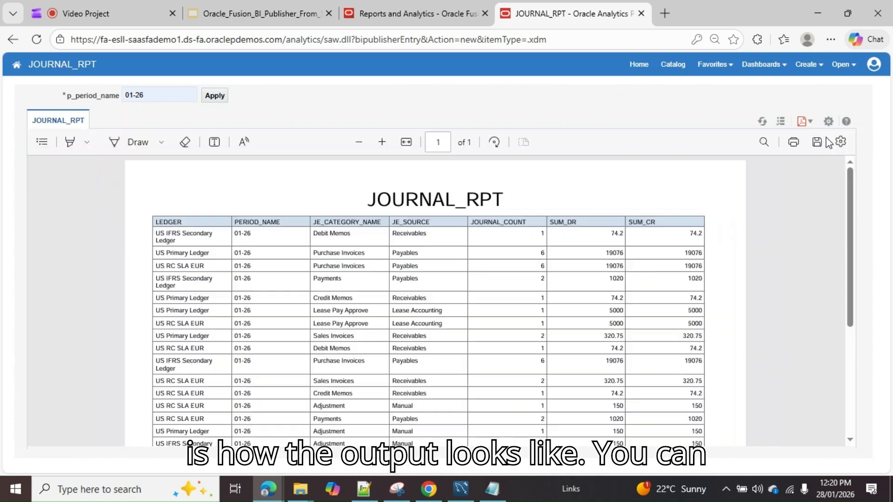
- Check the available output formats, keep PDF, and review the JOURNAL_RPT rows down to the grand totals
left_click(811, 123)
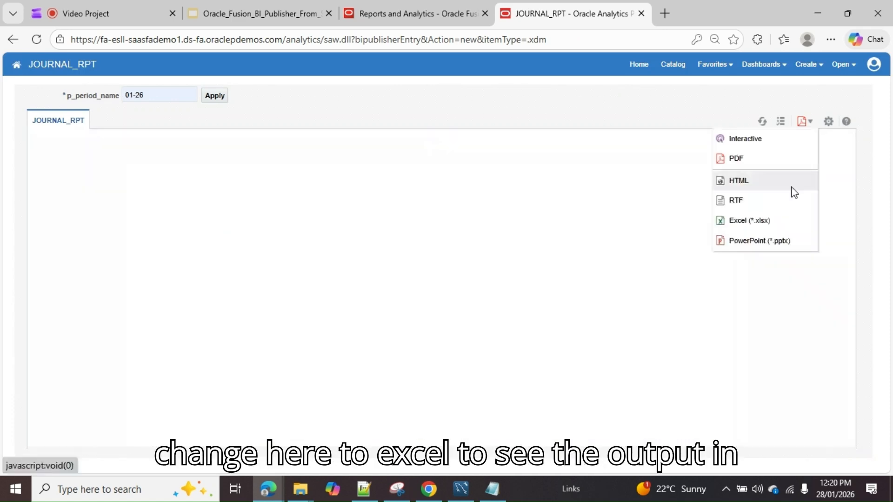
left_click(418, 187)
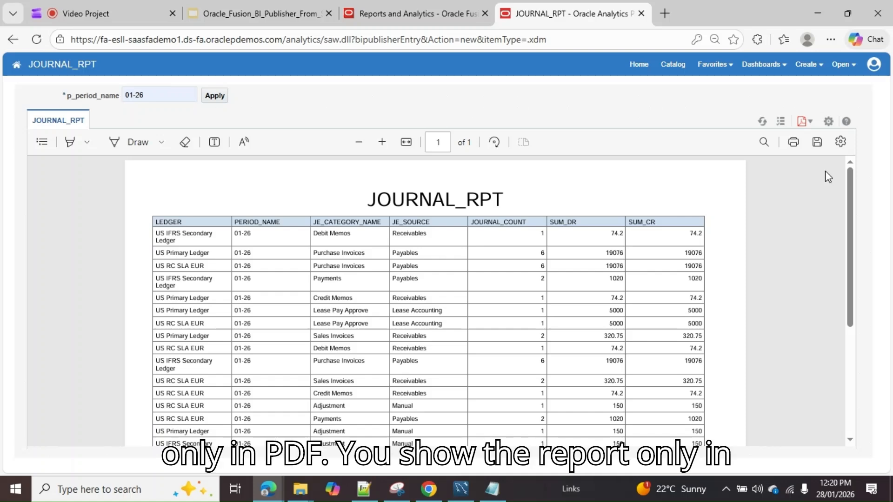
scroll(605, 237, "down", 4)
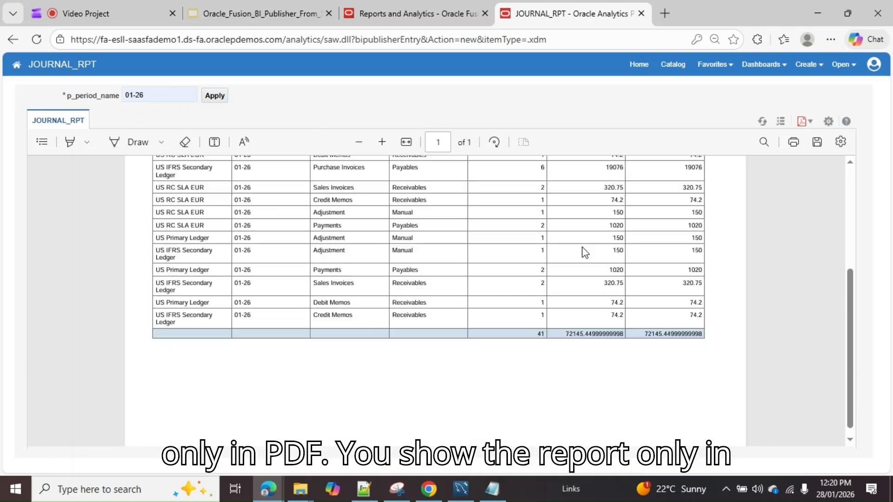
scroll(586, 249, "up", 4)
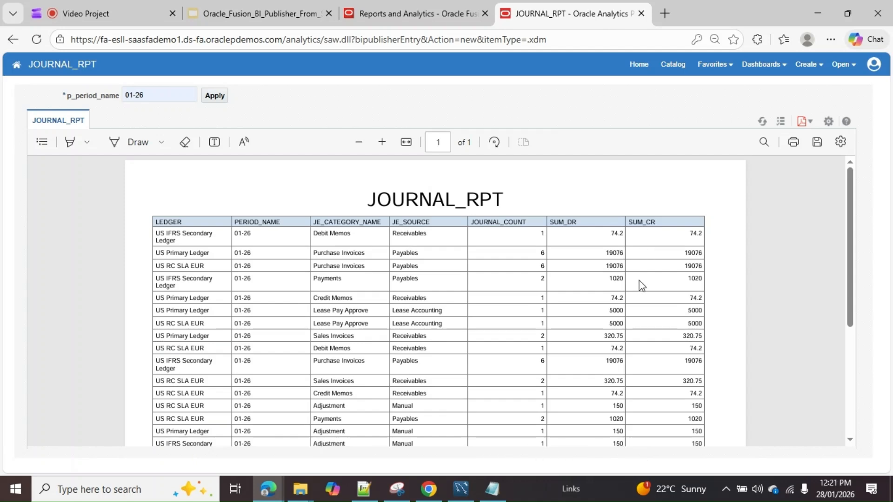
scroll(646, 286, "down", 3)
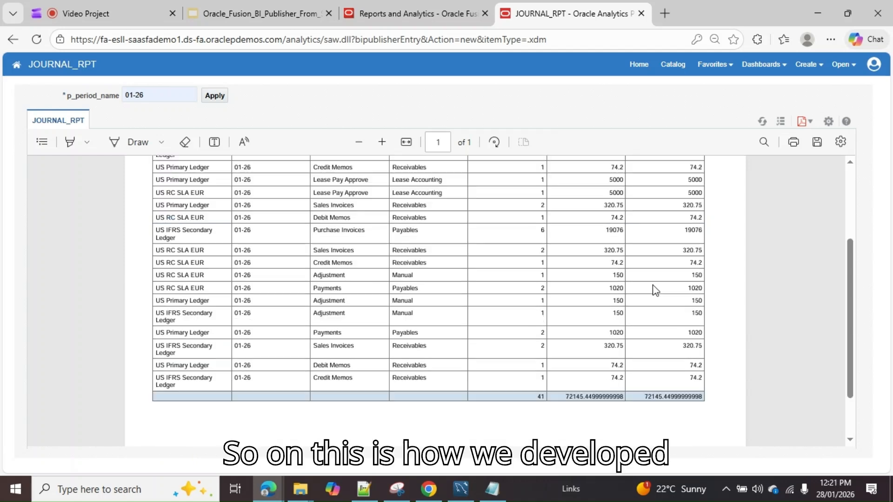
scroll(655, 290, "up", 3)
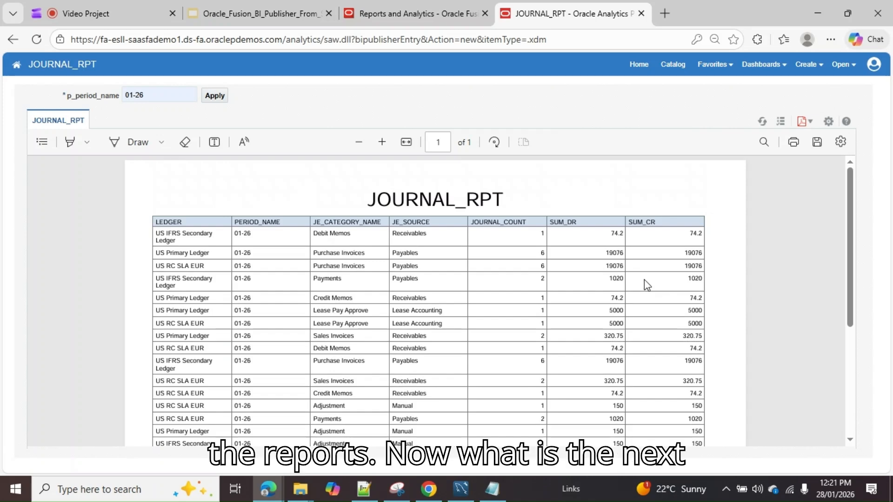
scroll(655, 265, "down", 3)
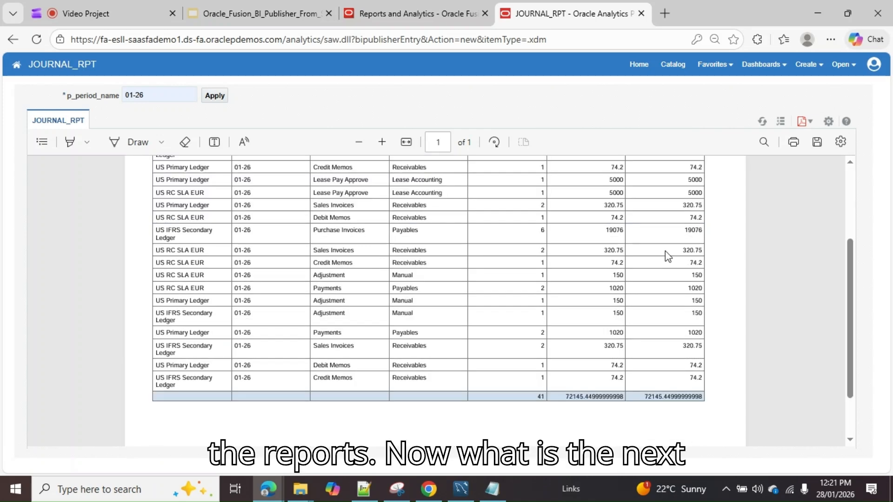
scroll(665, 251, "up", 3)
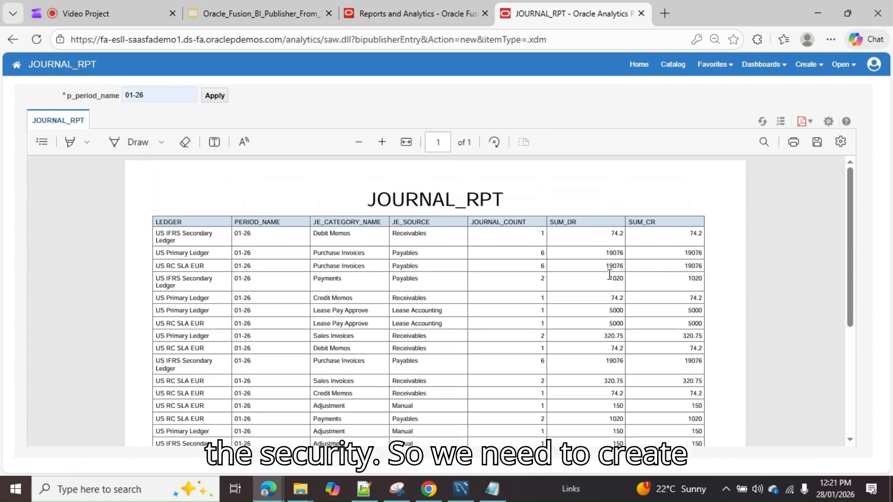
- Open the same Fusion instance in a new browser tab and go to the Security Console, leaving the welcome page
left_click_drag(282, 40, 70, 37)
key("ctrl+c")
left_click(665, 14)
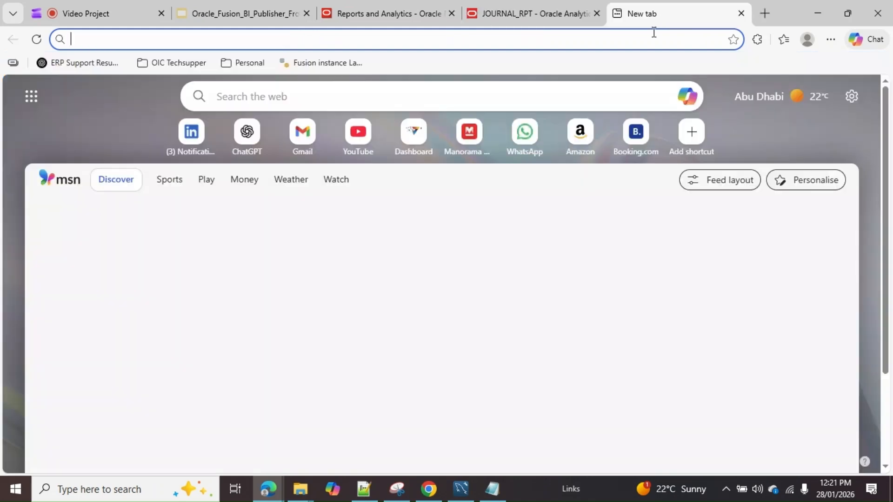
key("ctrl+v")
key("Return")
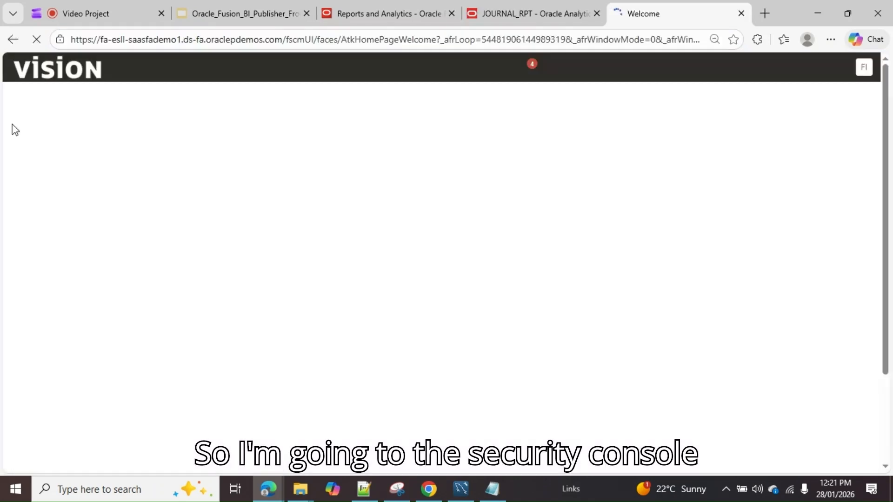
left_click(17, 71)
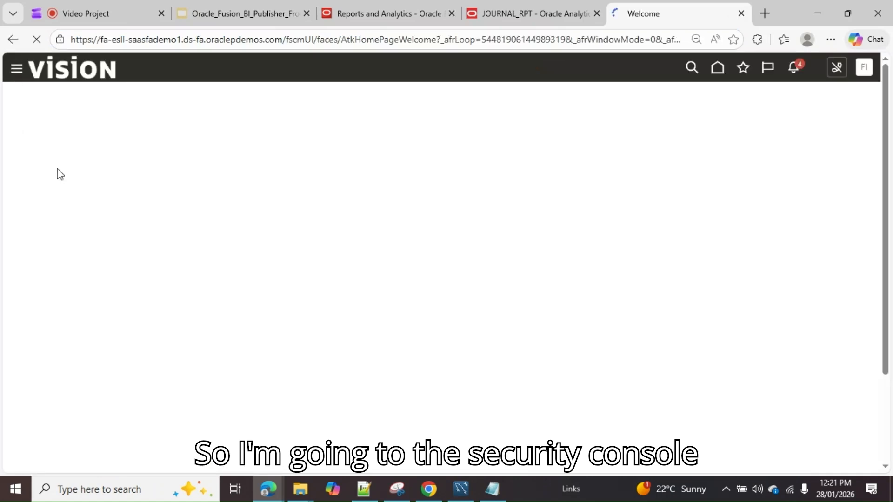
scroll(62, 231, "down", 12)
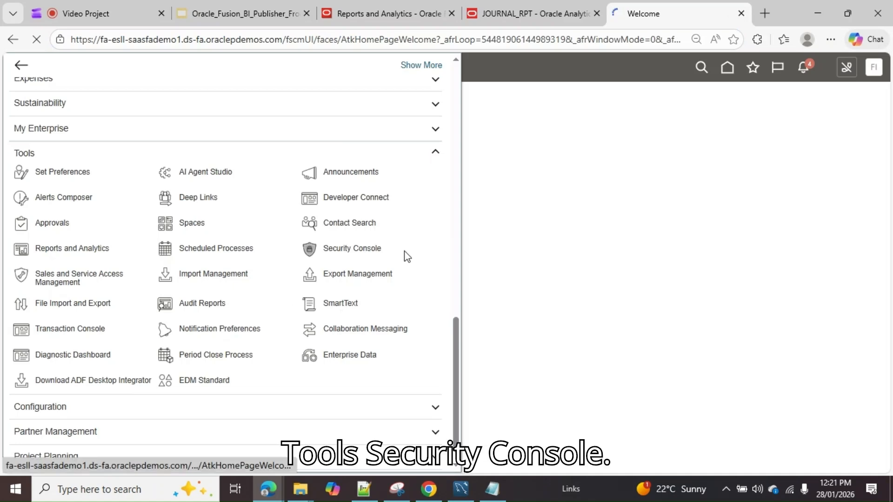
left_click(352, 248)
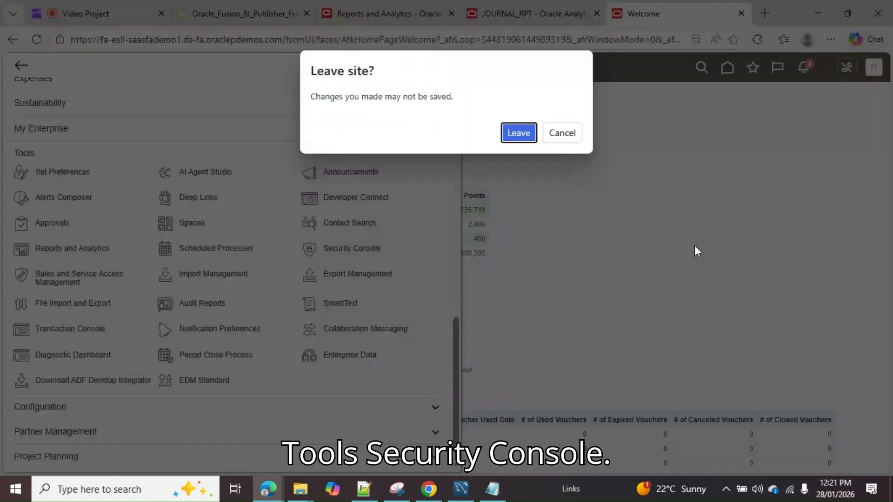
left_click(518, 133)
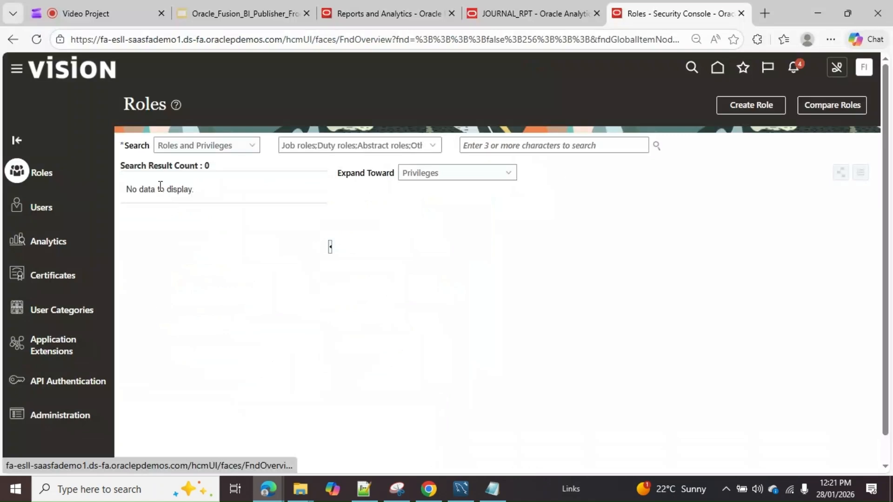
- Start creating a role and enter XX_REPORT_ROLE as both its role name and role code
left_click(750, 105)
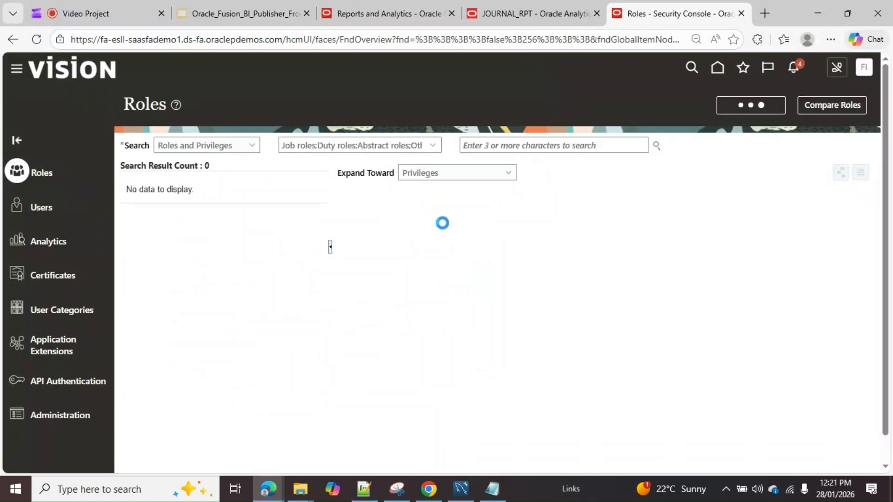
left_click(417, 189)
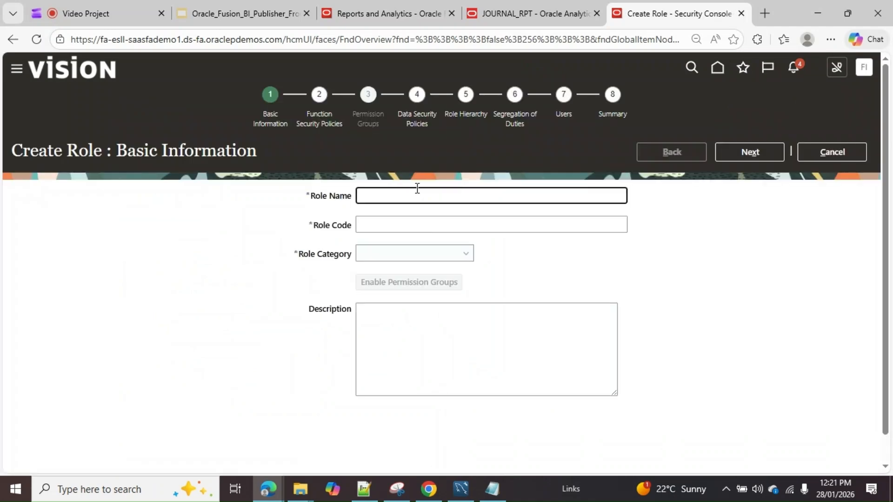
type("XX")
type(" REPORT")
type(" ROLE")
key("ctrl+a")
key("ctrl+c")
left_click(441, 225)
key("ctrl+v")
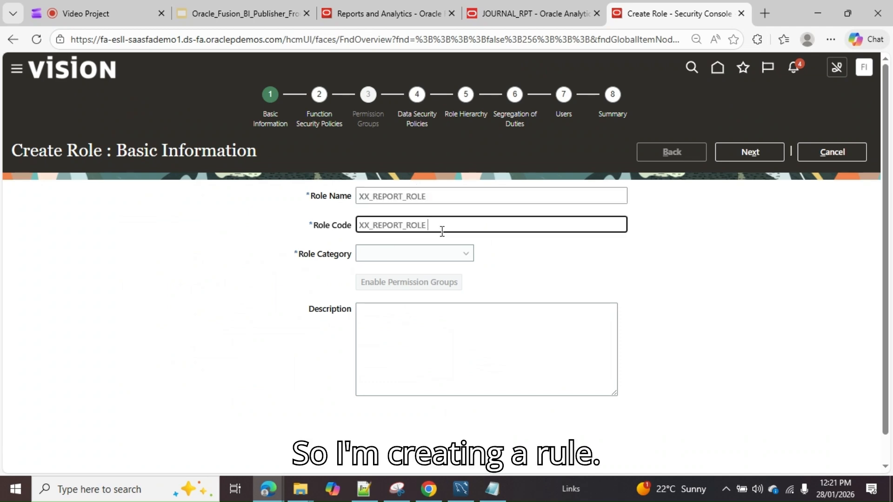
- Set the new role's category to Financials - Job Roles
left_click(456, 255)
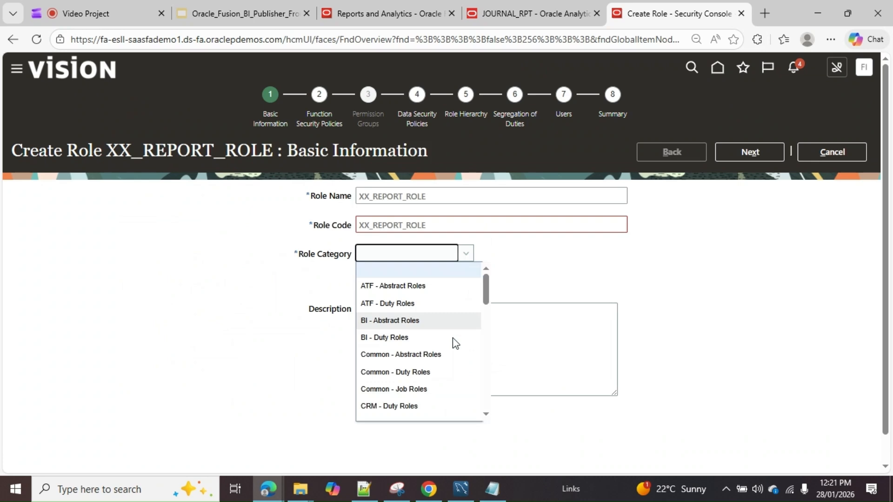
scroll(453, 338, "down", 3)
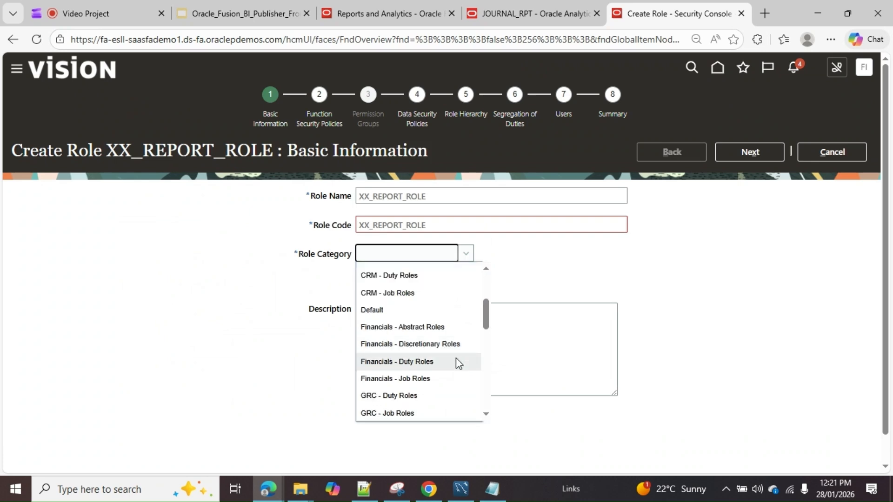
left_click(468, 361)
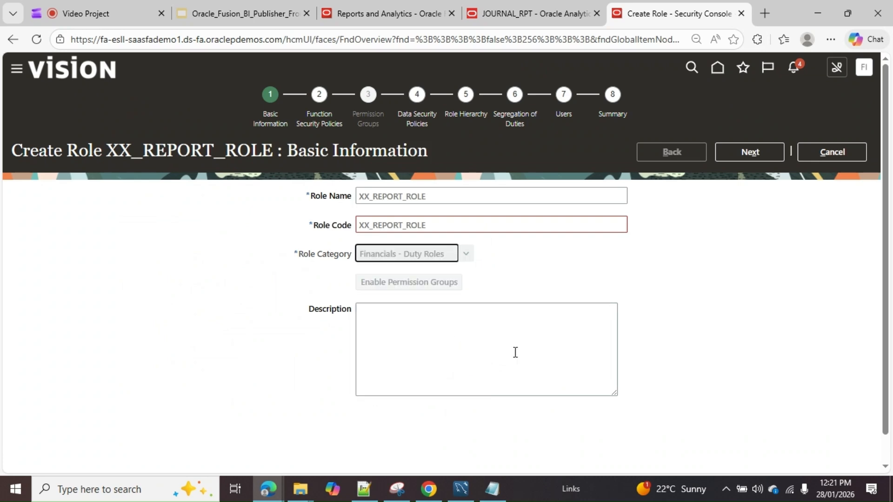
left_click(458, 257)
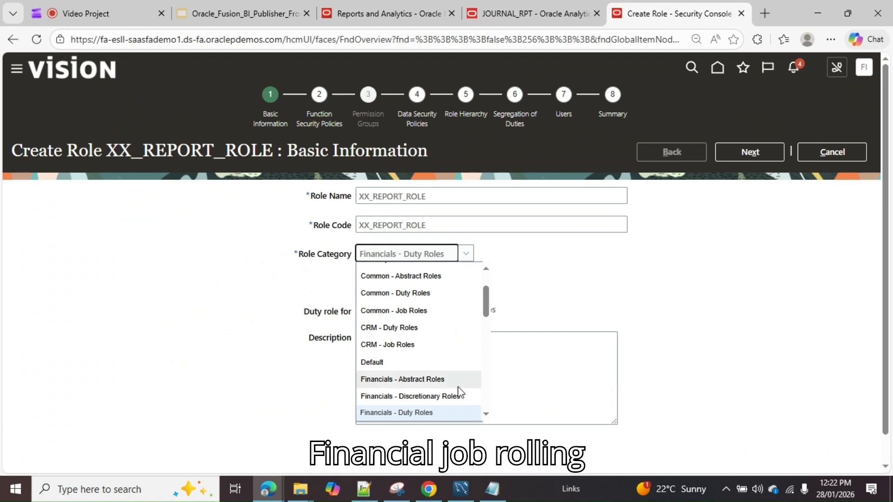
scroll(459, 389, "down", 1)
left_click(462, 363)
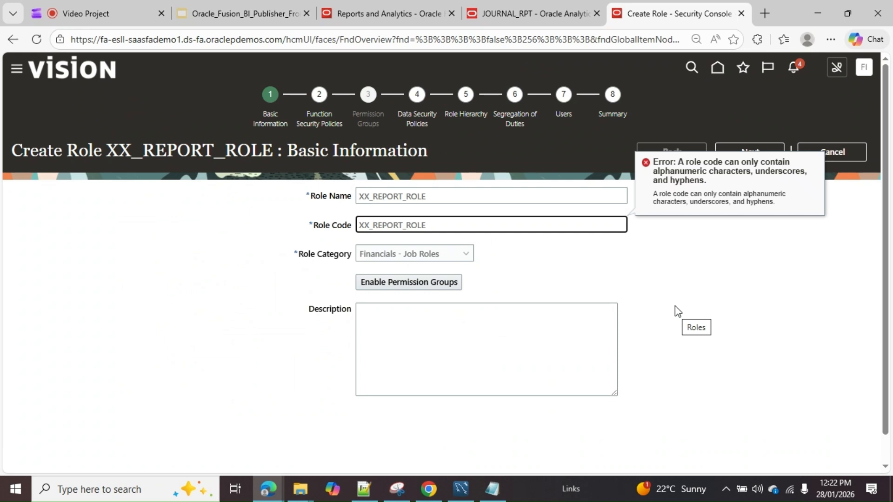
- Try replacing the trailing space in the role name and code with a period and continuing to the next stage
left_click(488, 198)
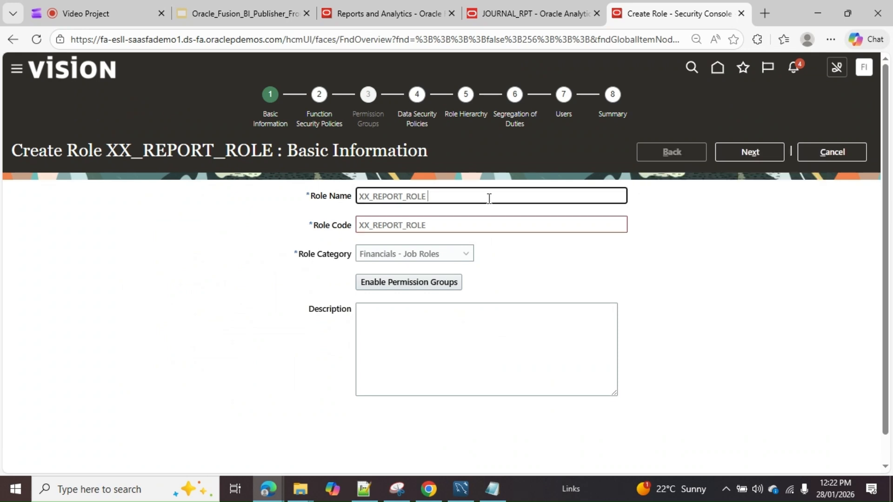
key("BackSpace")
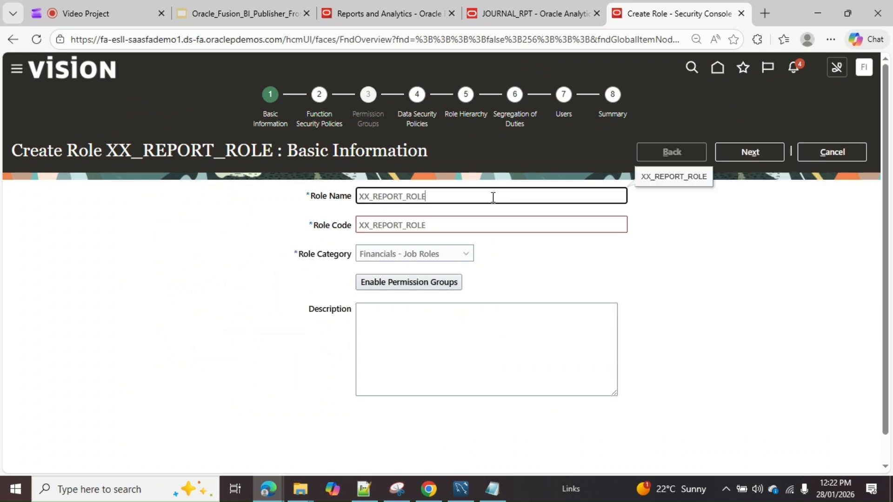
type(".")
key("Tab")
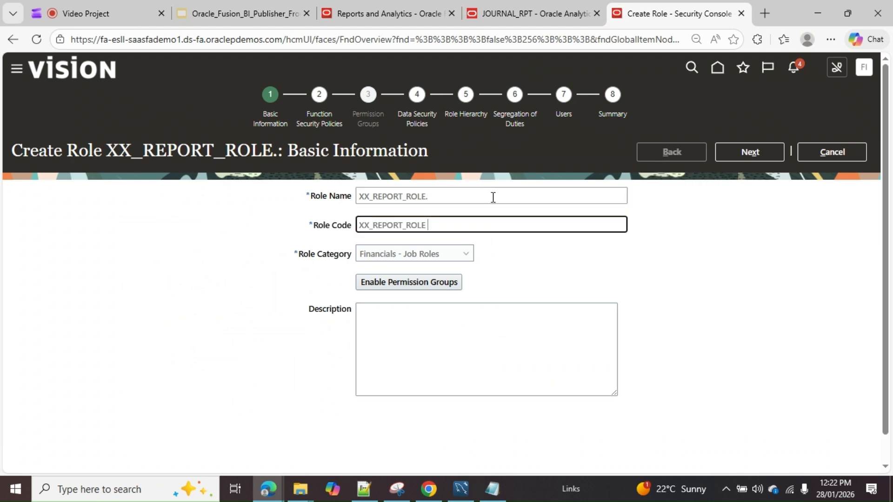
key("BackSpace")
type(".")
left_click(767, 152)
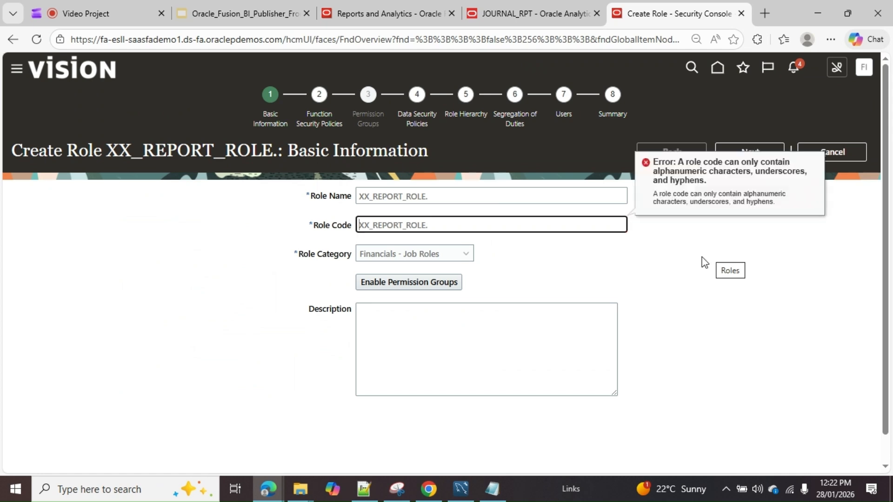
- Replace the trailing period with an underscore so both the role code and role name read XX_REPORT_ROLE_
left_click(540, 219)
key("BackSpace")
type(".")
type("_")
left_click(436, 195)
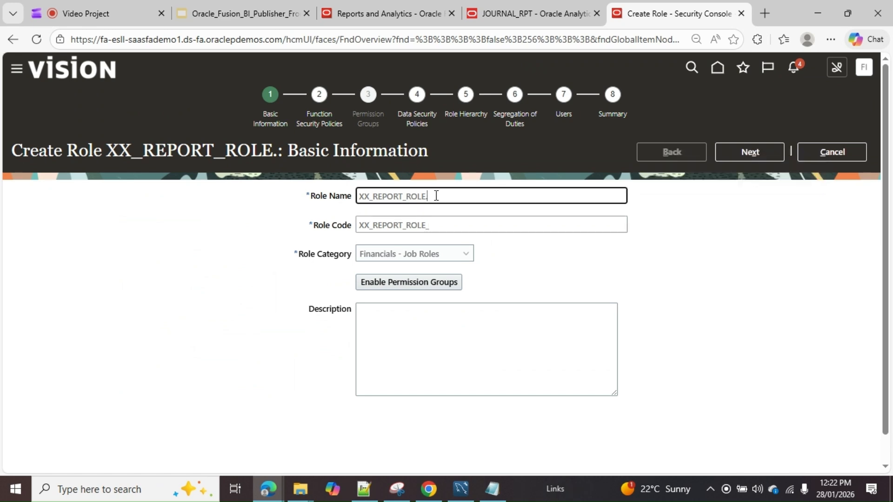
key("BackSpace")
type("_")
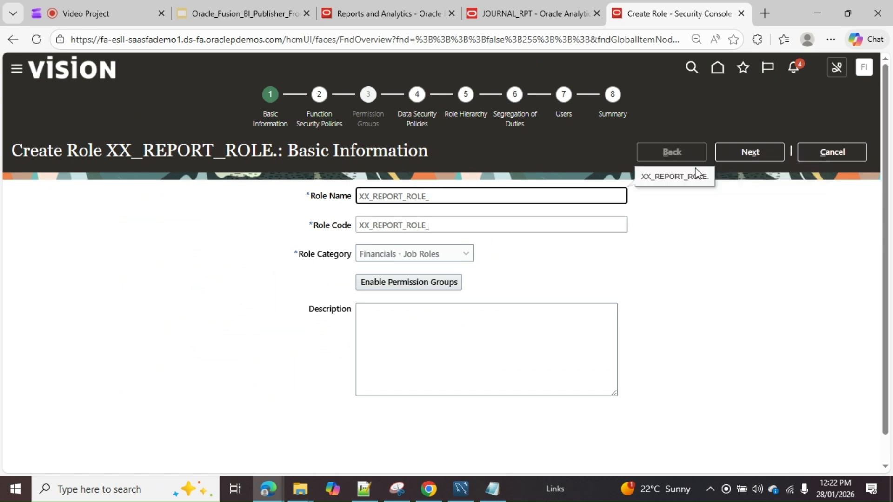
- Advance the new role to the Segregation of Duties stage without adding function security policies, data security policies or inherited roles
left_click(739, 244)
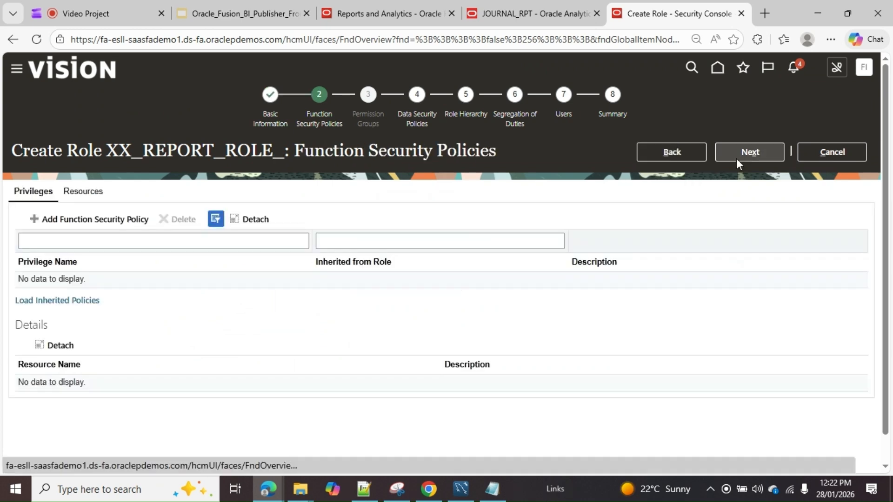
left_click(736, 158)
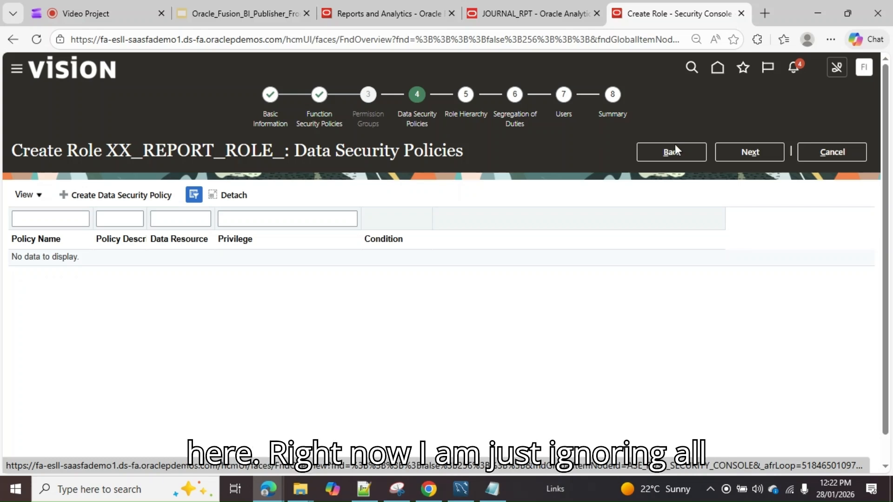
left_click(749, 152)
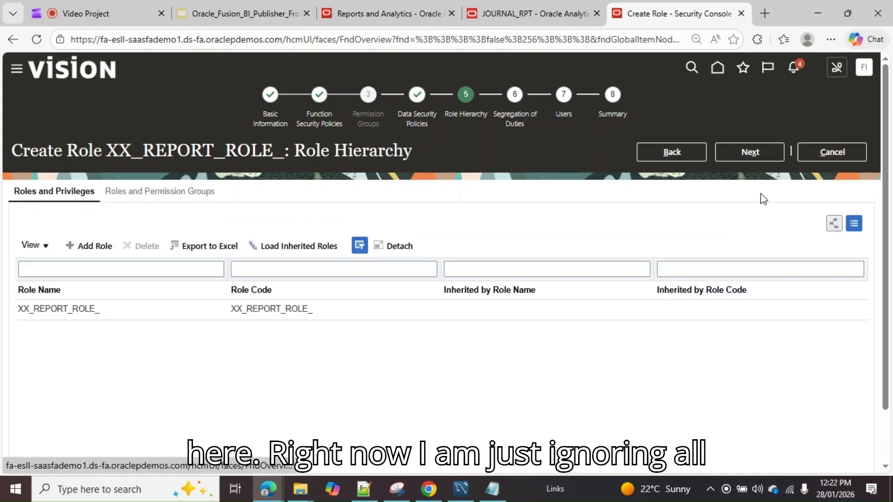
left_click(748, 154)
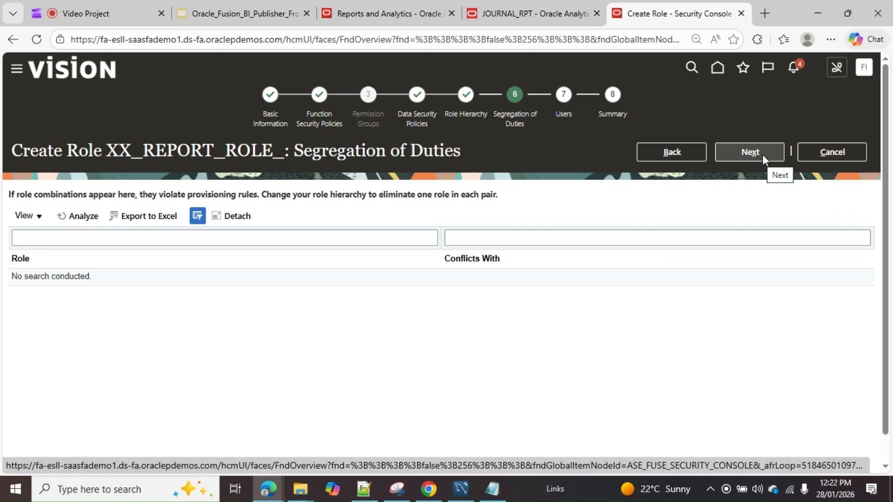
- Switch to MySQL Workbench and copy the user login FIN.RPT_USER from the end of SQL File 2
left_click(465, 488)
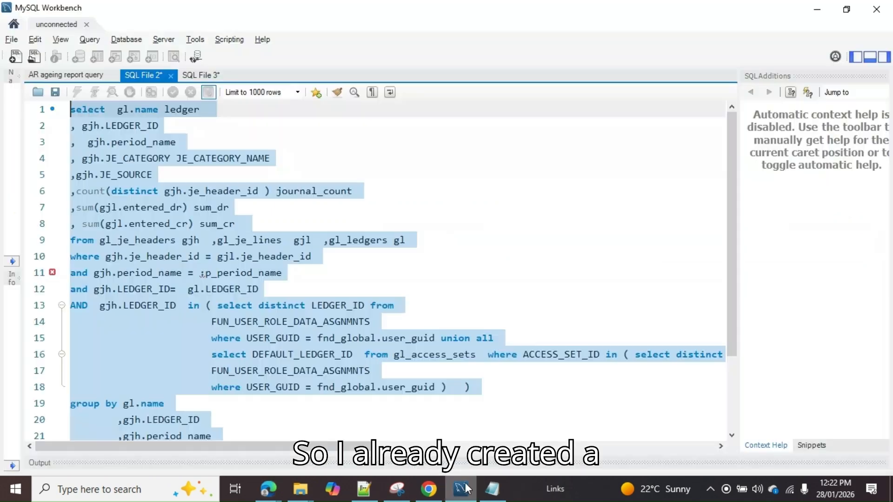
left_click(200, 75)
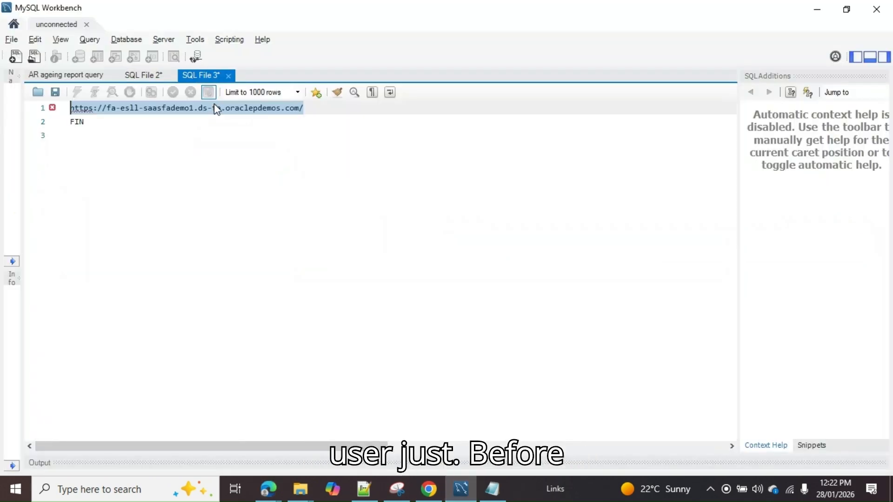
left_click(141, 77)
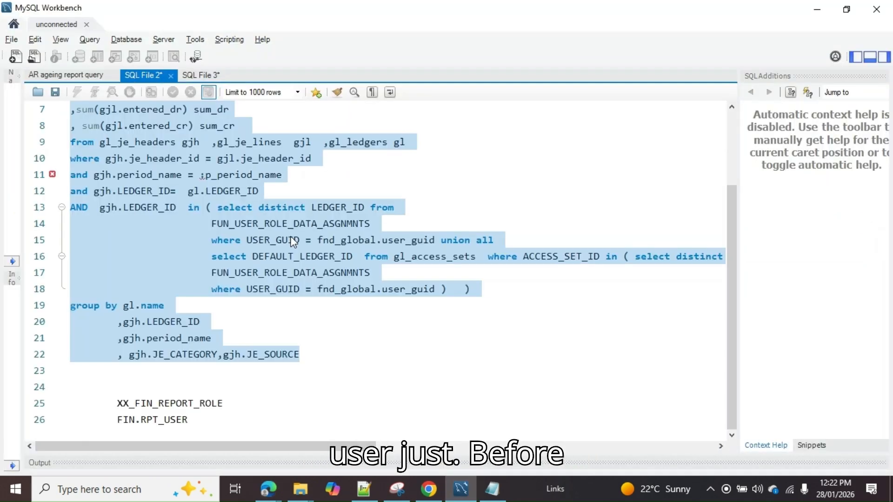
left_click_drag(188, 420, 120, 413)
key("ctrl+c")
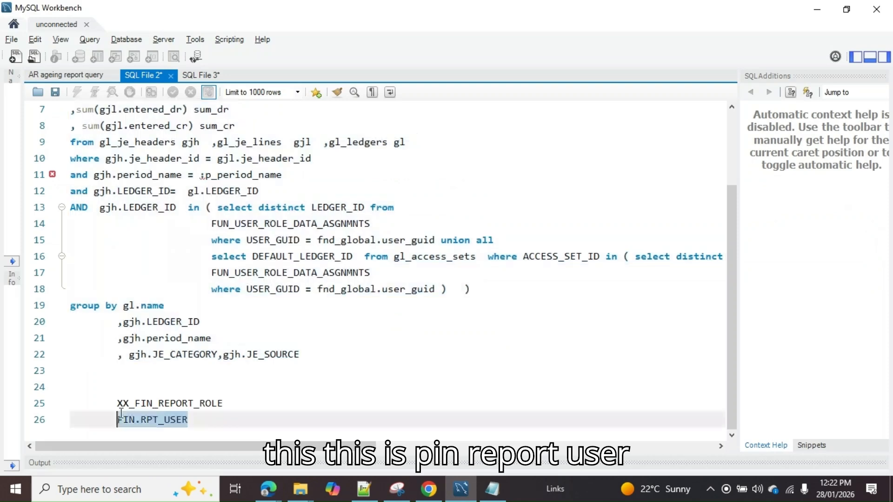
- Back in the Security Console, add the user FIN.RPT_USER to the new role and save the role
key("alt+Tab")
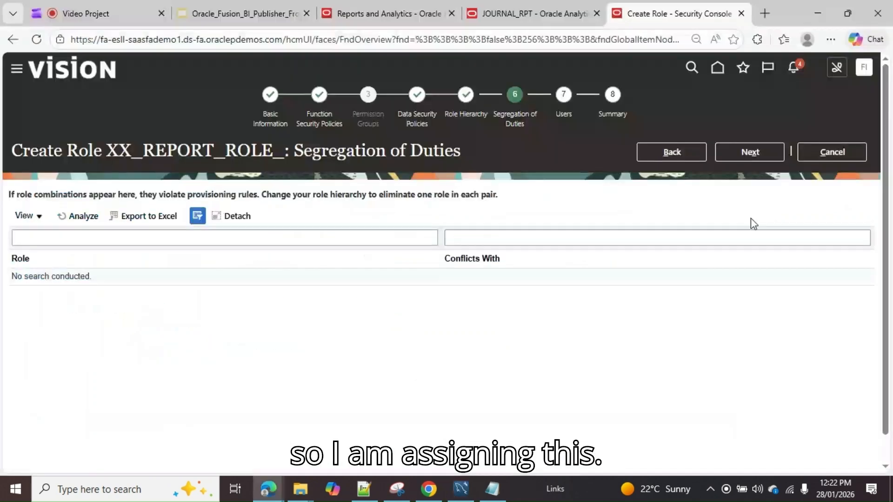
left_click(755, 152)
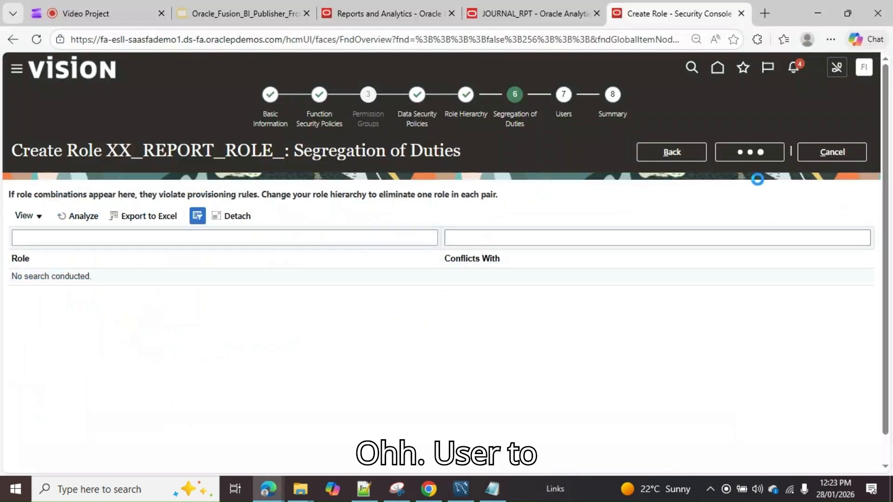
left_click(161, 248)
key("ctrl+v")
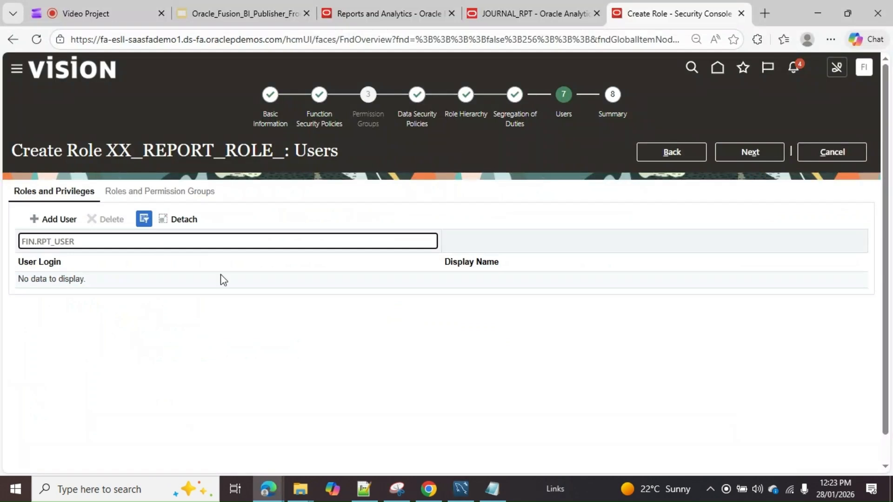
left_click(65, 222)
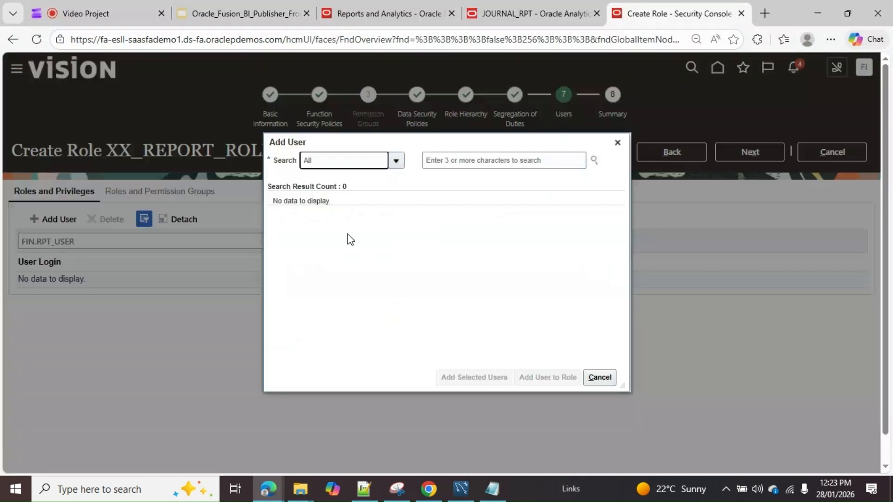
left_click(428, 162)
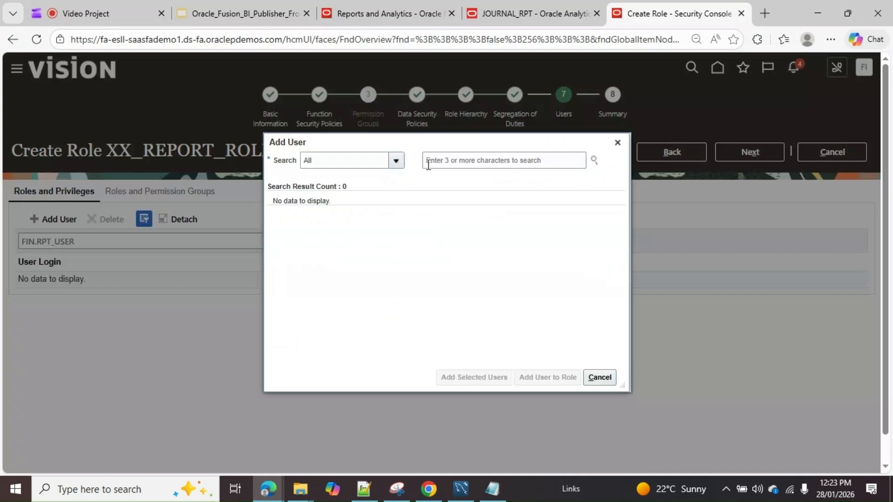
key("ctrl+v")
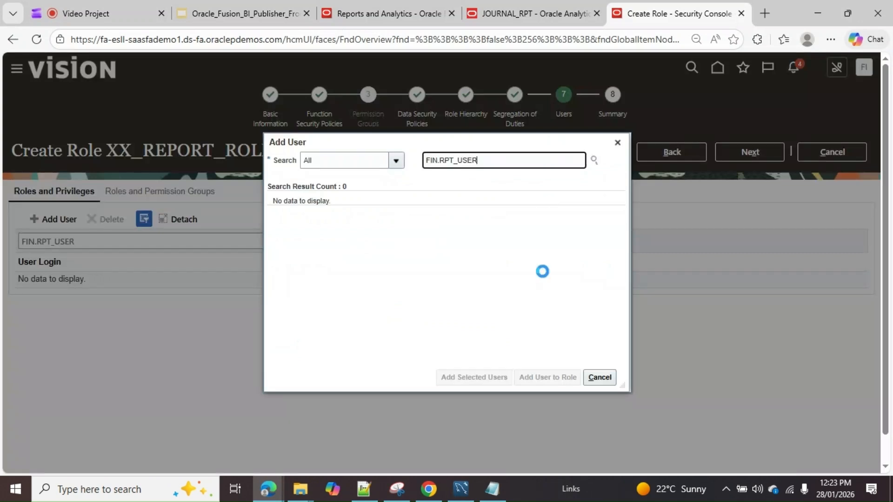
left_click(577, 372)
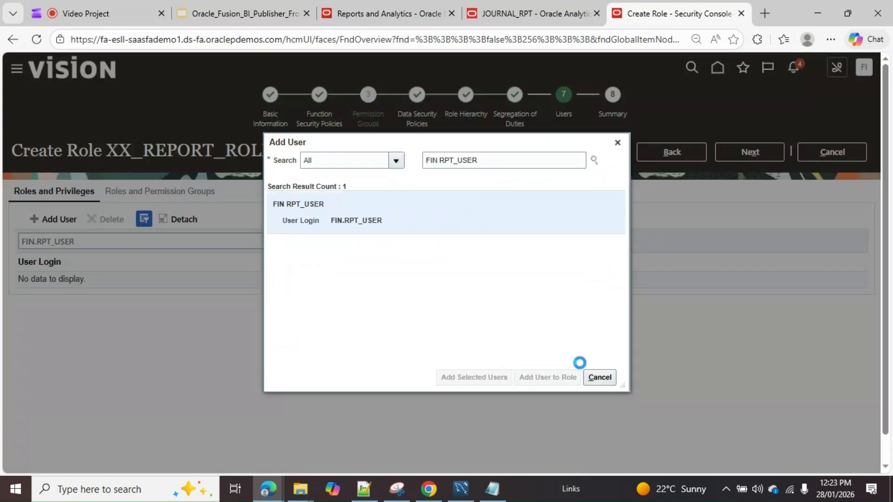
left_click(598, 378)
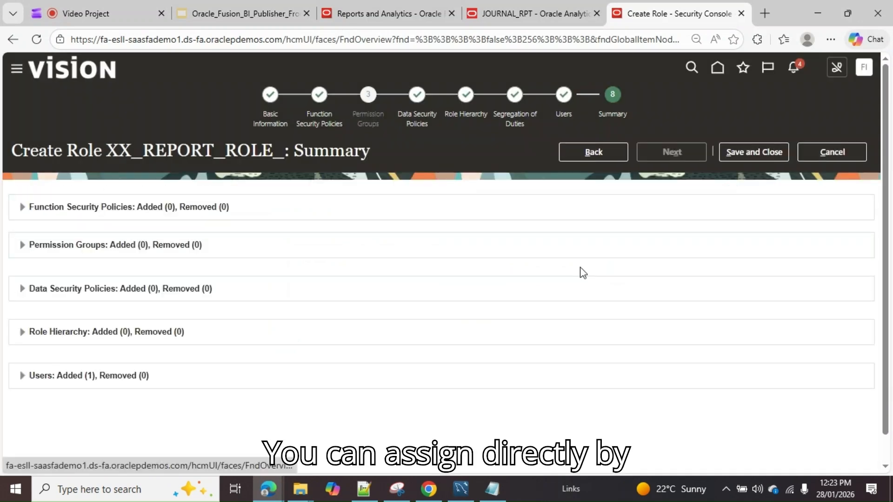
left_click(757, 157)
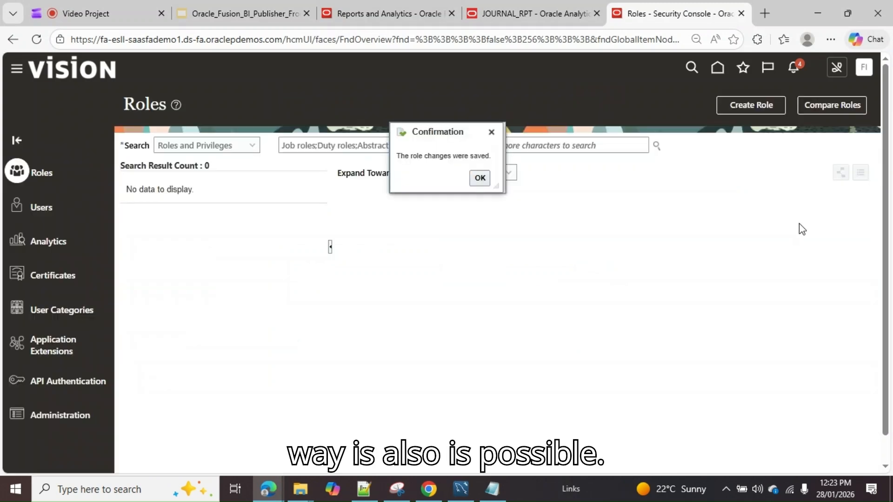
left_click(477, 182)
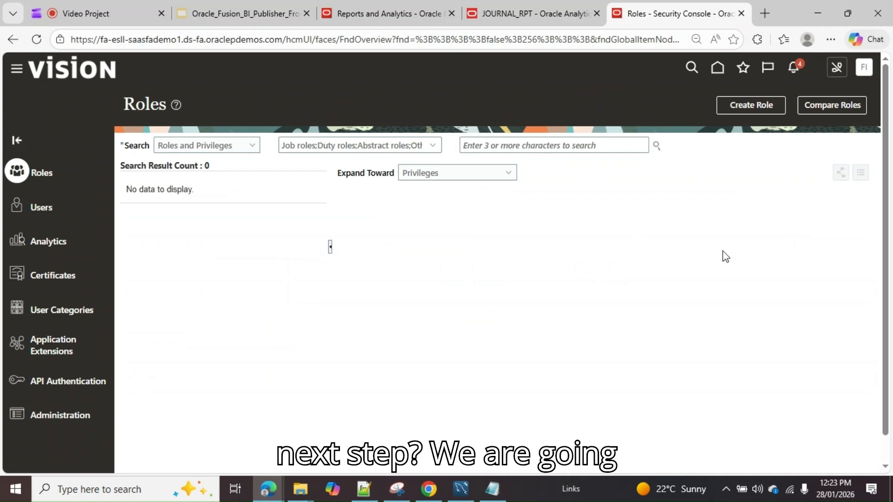
- Return to Reports and Analytics and browse the BI catalog at /Shared Folders/Custom/REPORT_DEV
left_click(544, 18)
left_click(407, 7)
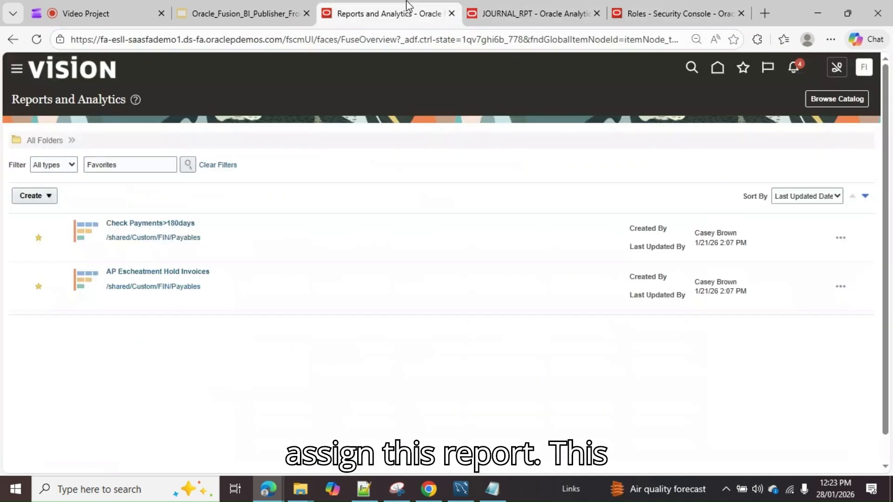
left_click(856, 100)
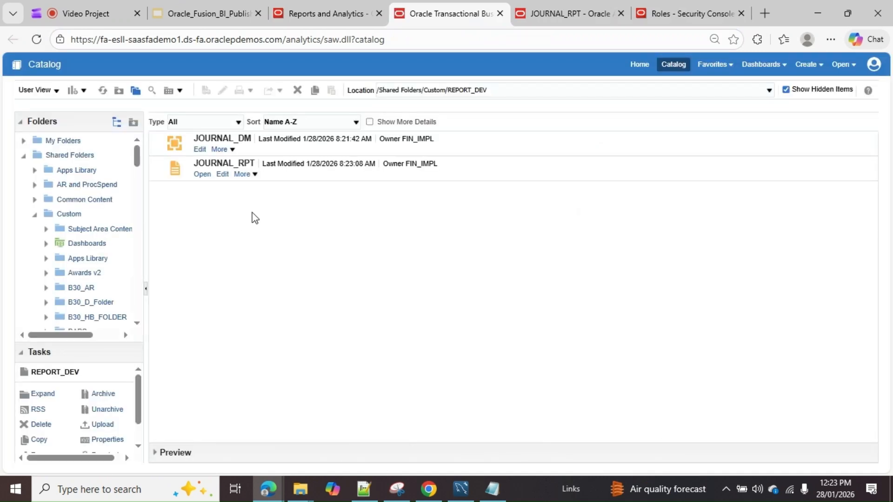
- Open the permissions of the JOURNAL_RPT report and start adding an application role or user
left_click(242, 174)
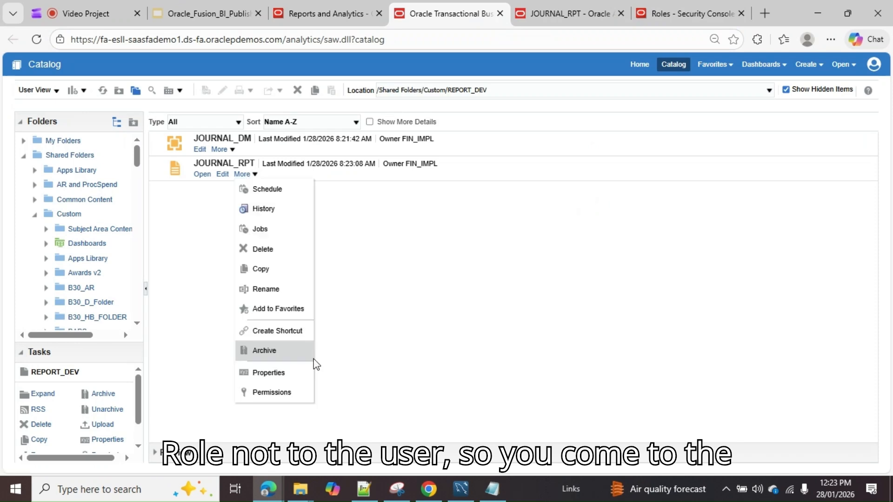
left_click(305, 392)
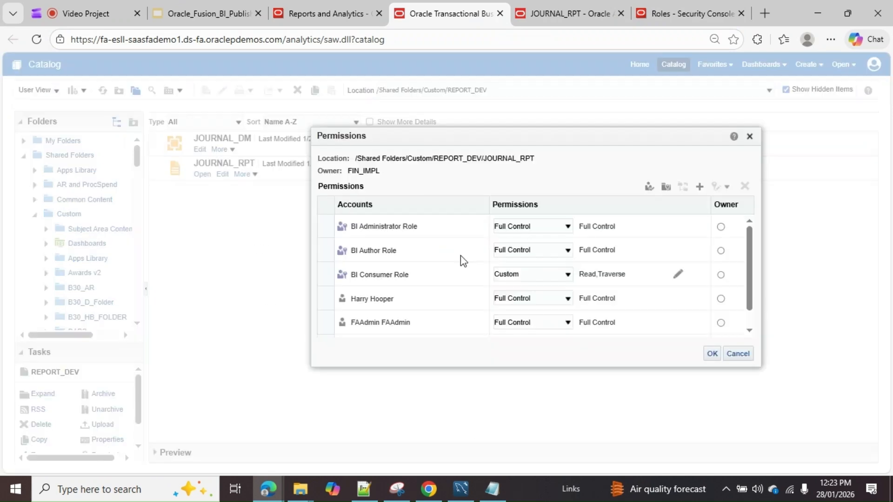
scroll(462, 260, "down", 1)
scroll(467, 280, "up", 1)
left_click(700, 188)
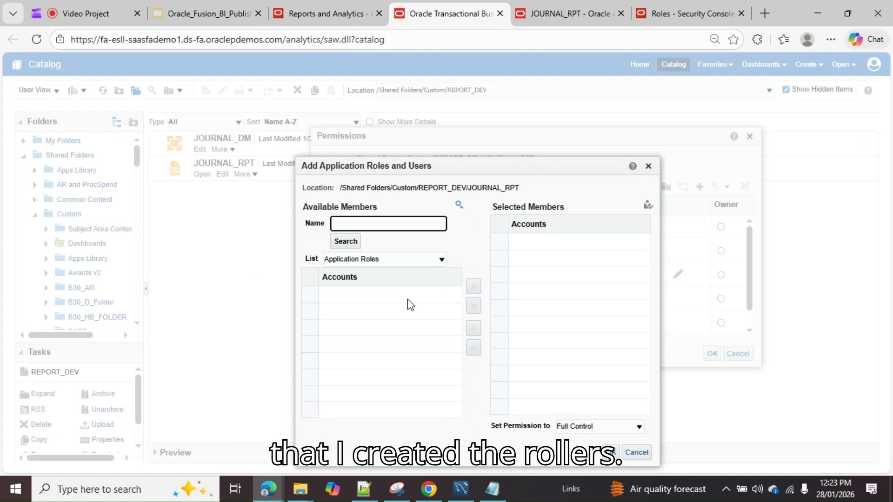
- Switch to MySQL Workbench and duplicate the text XX_FIN_REPORT_ROLE onto a new line a few rows below FIN.RPT_USER
left_click(460, 488)
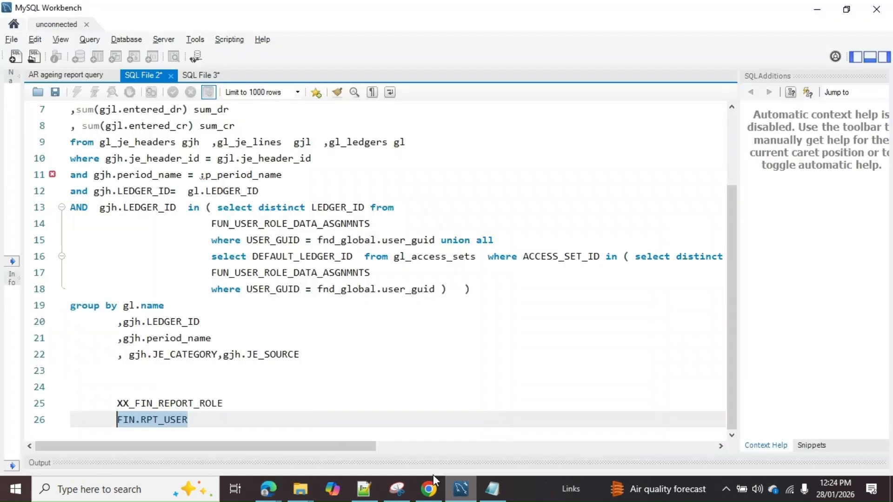
left_click(263, 408)
left_click(119, 404, "shift")
key("ctrl+c")
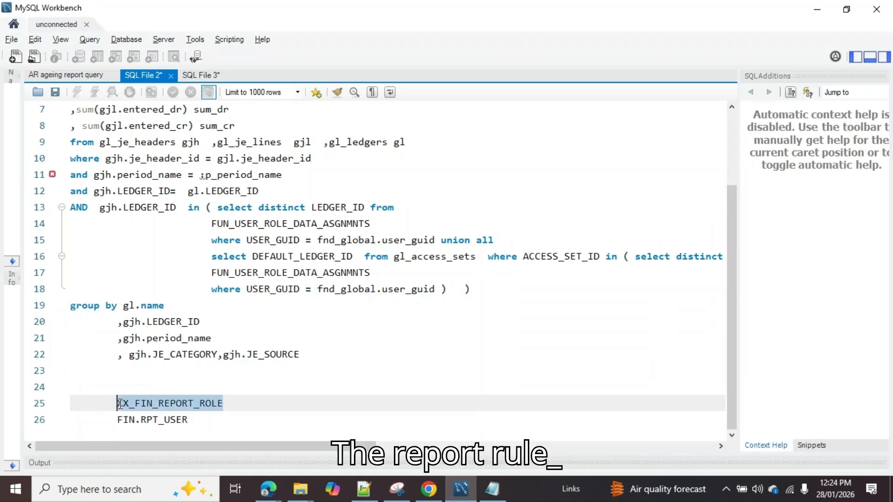
left_click(236, 418)
key("Return")
key("Return")
key("Return")
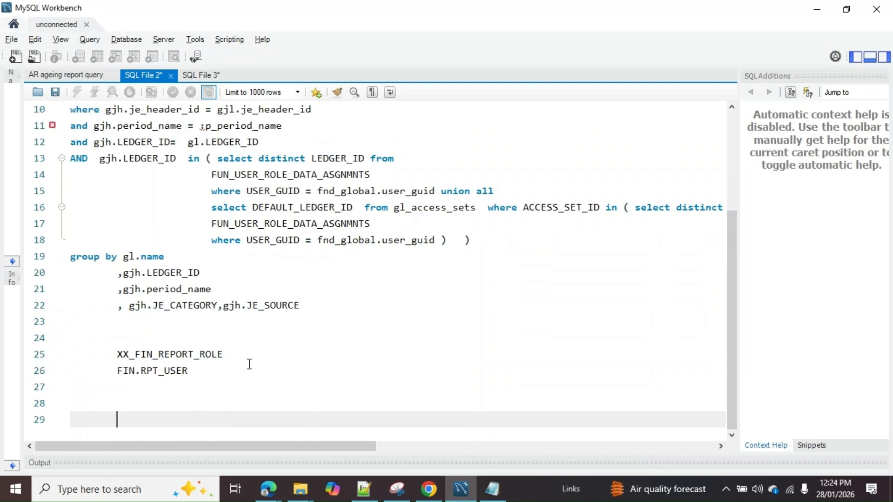
key("ctrl+v")
- Remove FIN_ from the duplicated role name so it reads XX_REPORT_ROLE, and select it for copying
key("Left")
key("Left")
key("Left")
key("Left")
key("Left")
key("Left")
key("Left")
key("Left")
key("Left")
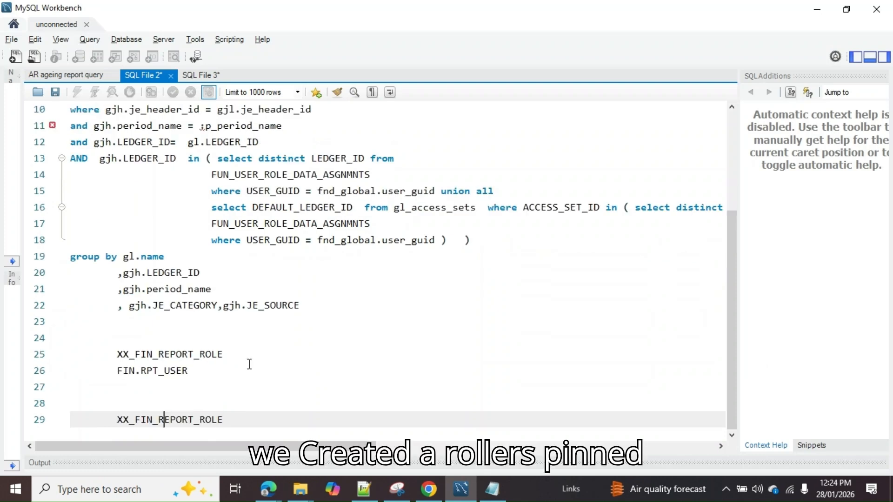
key("Left")
key("Left")
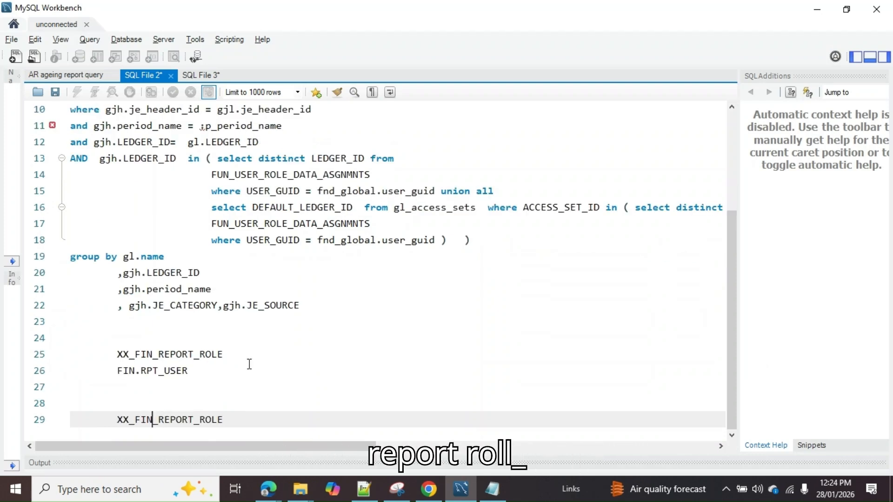
key("BackSpace")
key("BackSpace")
key("BackSpace")
key("Delete")
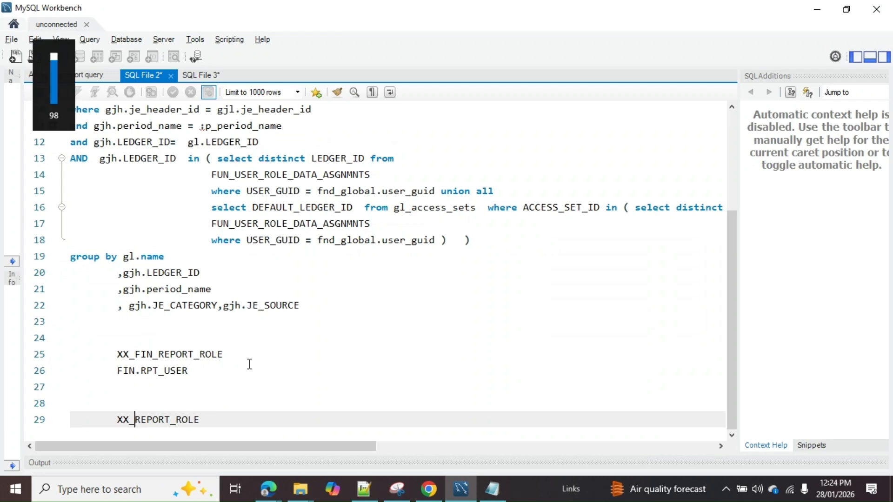
key("shift+Home")
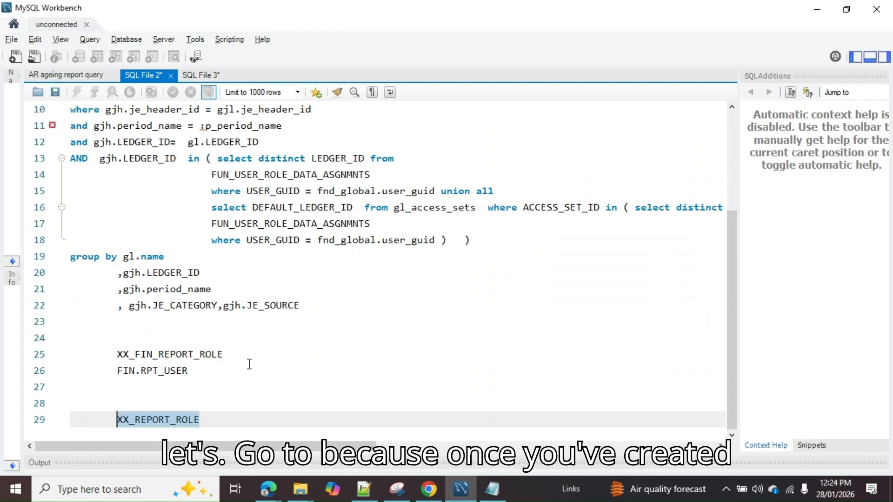
- Back in the catalog, find the application role XX_REPORT_ROLE, grant it Full Control on JOURNAL_RPT and save the permissions
key("alt+Tab")
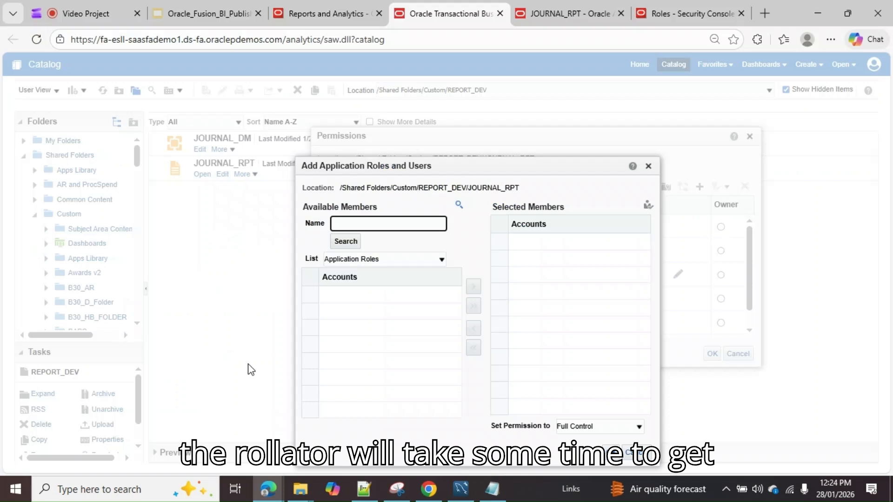
left_click(438, 229)
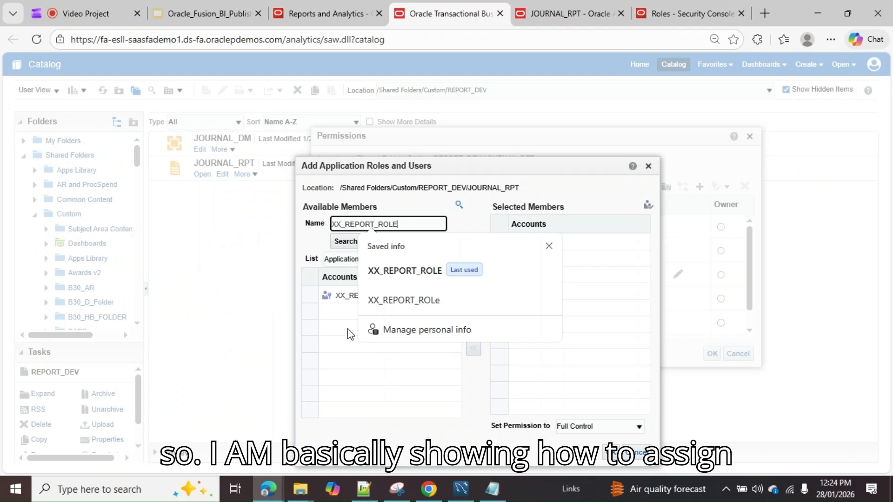
left_click(382, 293)
left_click(471, 287)
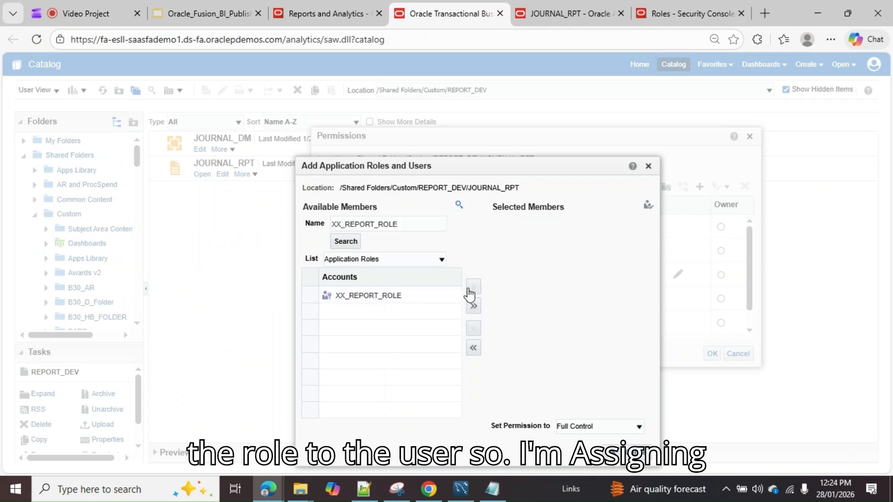
left_click(613, 452)
scroll(604, 303, "down", 2)
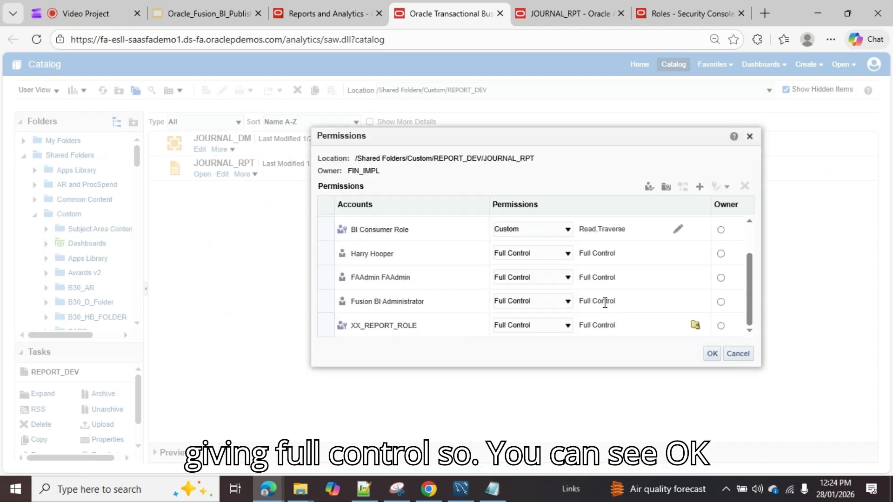
left_click(732, 352)
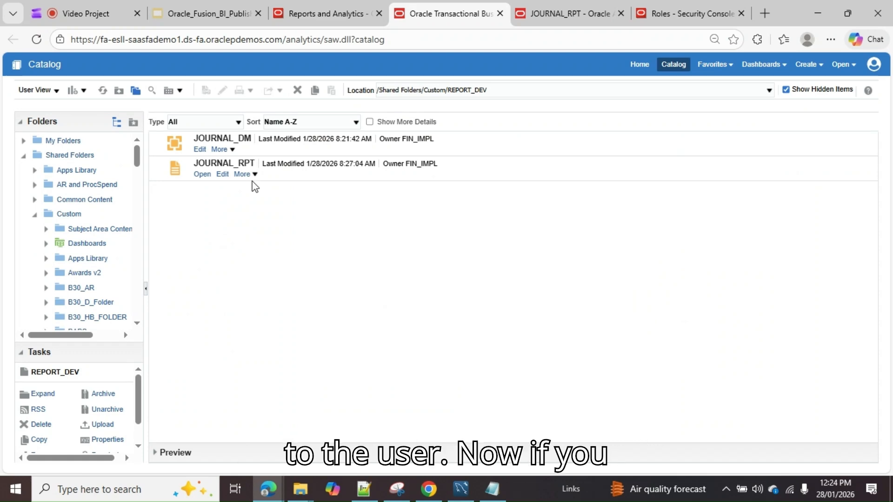
- Review the accounts and access levels in the permissions of the JOURNAL_RPT report and close them with confirmation
left_click(242, 175)
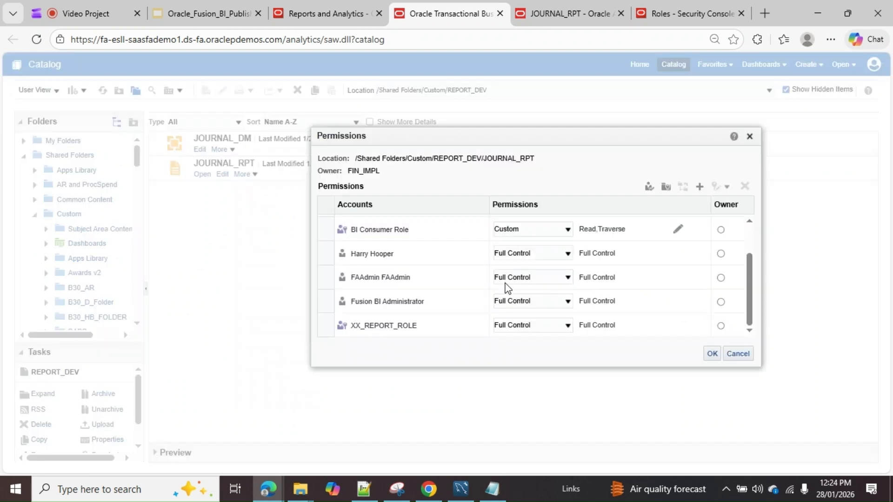
left_click(712, 355)
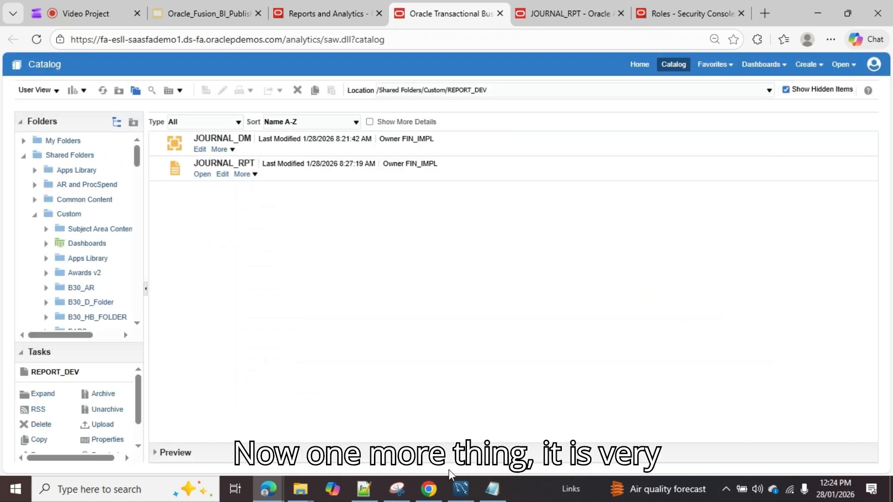
- In MySQL Workbench, examine the noted user FIN.RPT_USER, the role XX_REPORT_ROLE and the query's LEDGER_ID access condition, and return to the browser
left_click(460, 488)
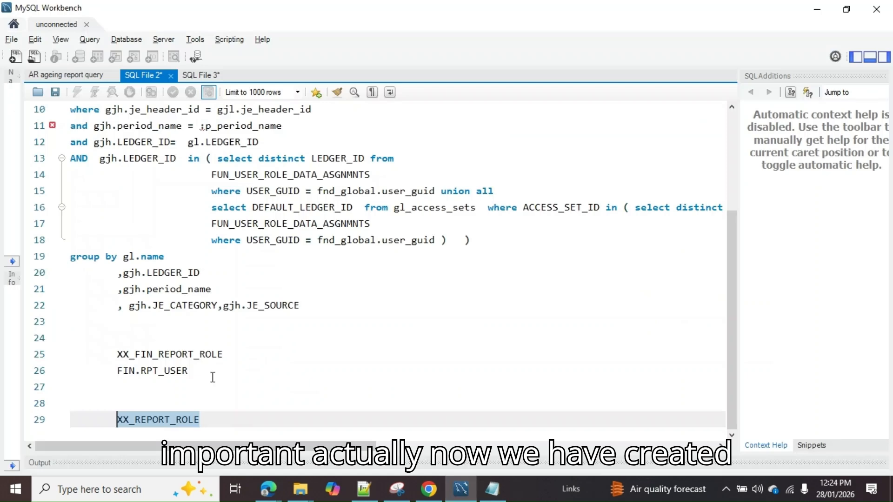
left_click_drag(213, 377, 118, 372)
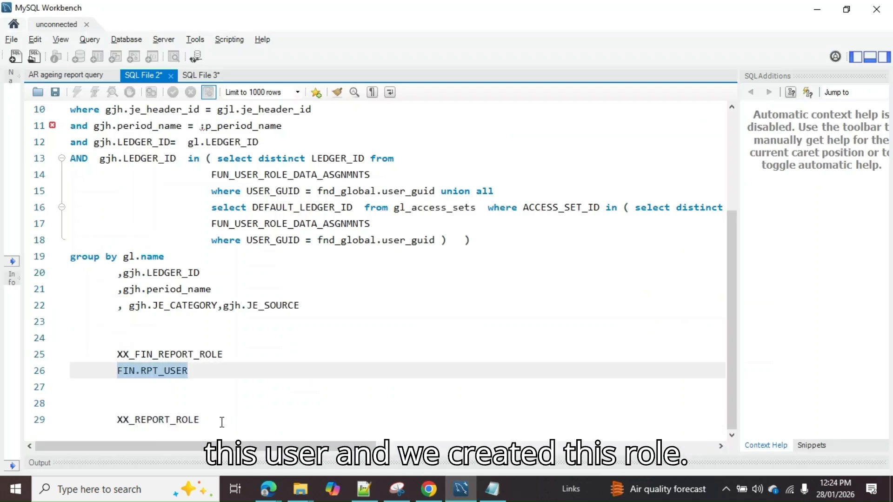
left_click_drag(221, 422, 126, 418)
key("alt+Tab")
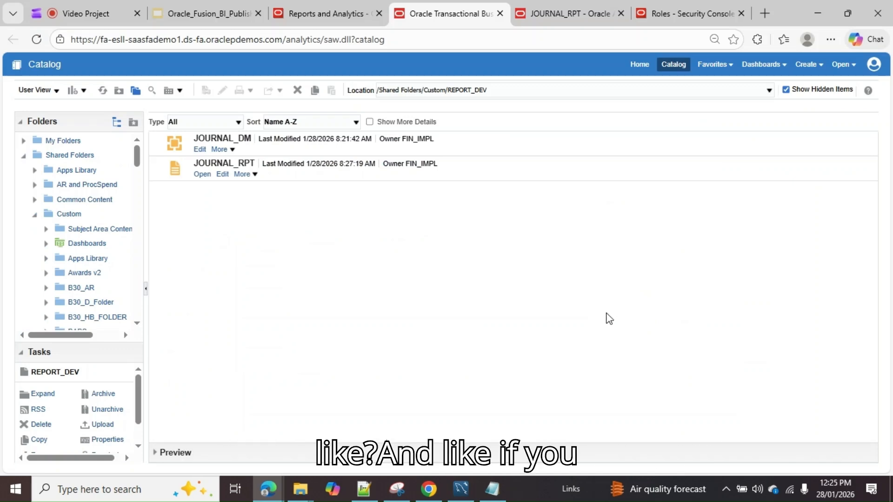
left_click(459, 494)
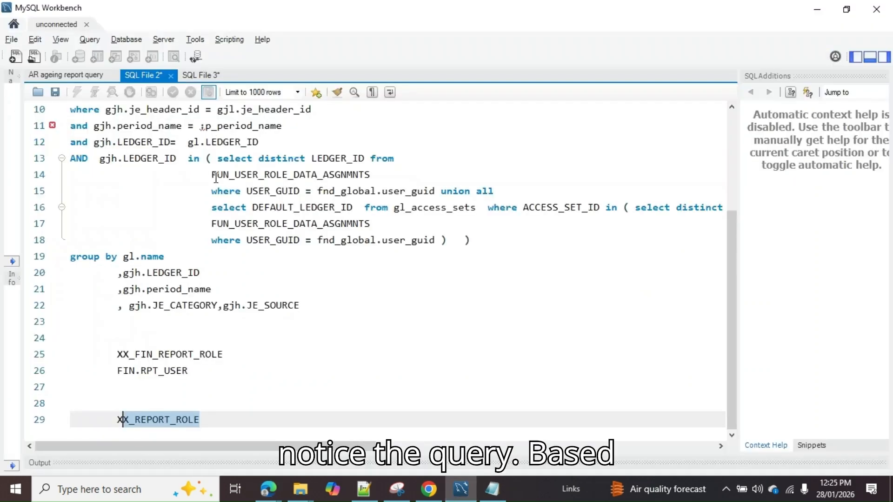
left_click_drag(70, 158, 578, 256)
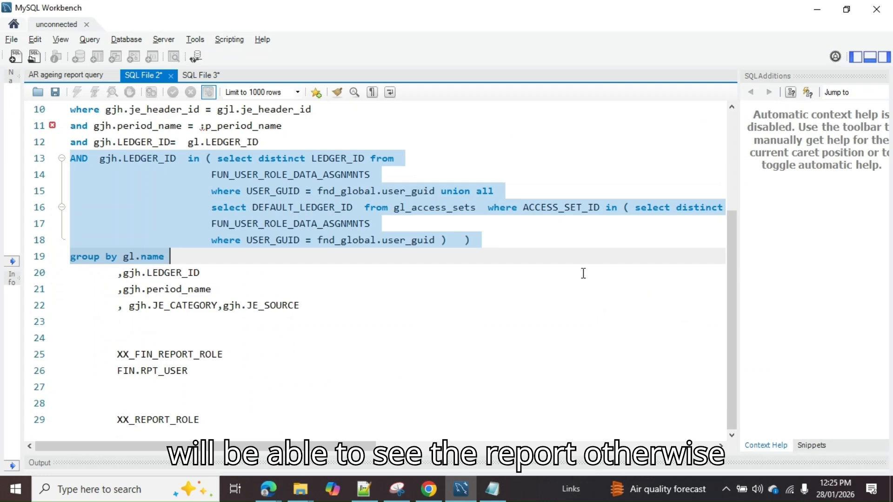
left_click(557, 242)
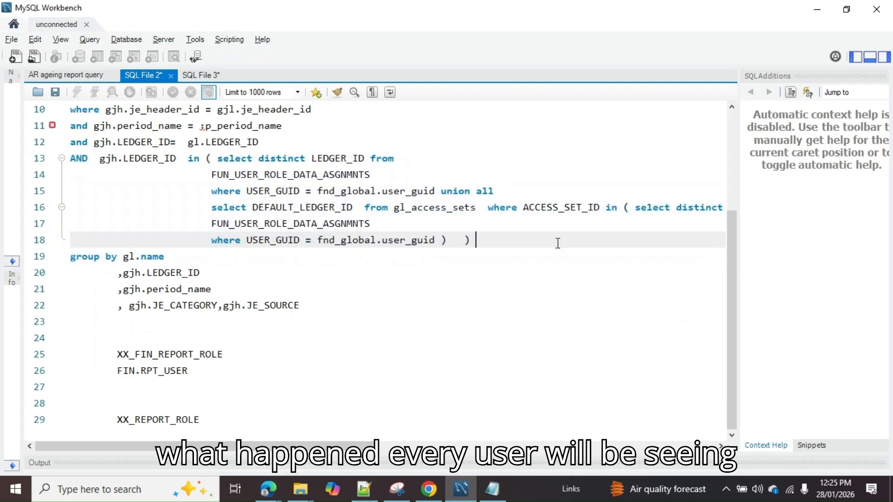
key("alt+Tab")
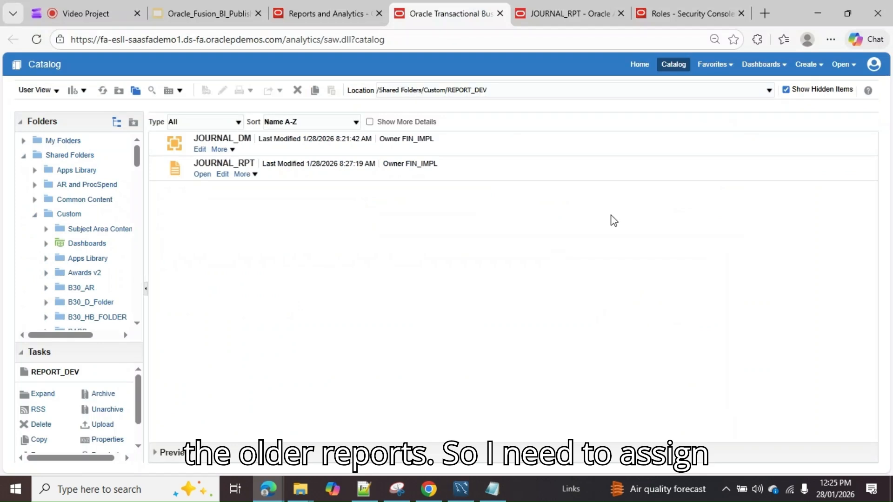
left_click(647, 66)
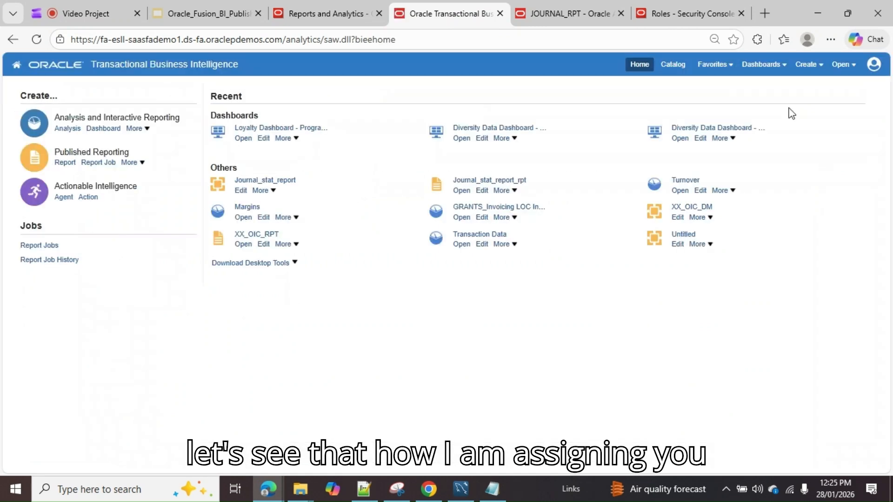
left_click(871, 70)
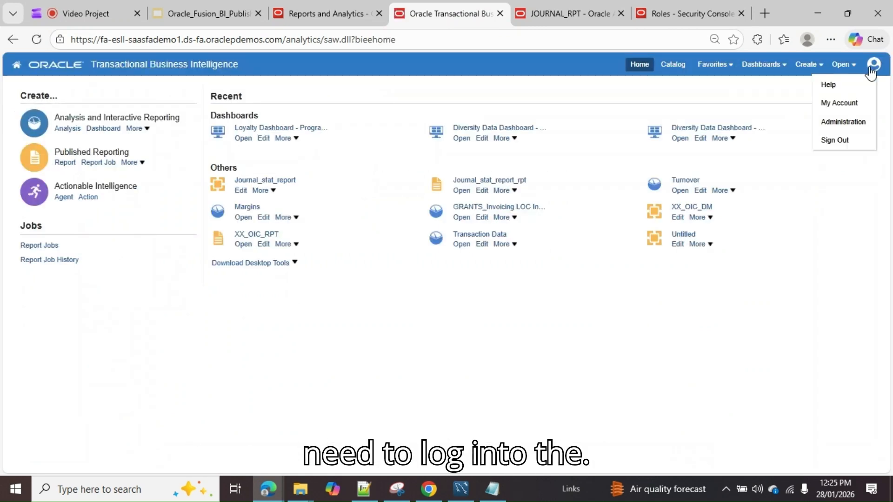
left_click(842, 65)
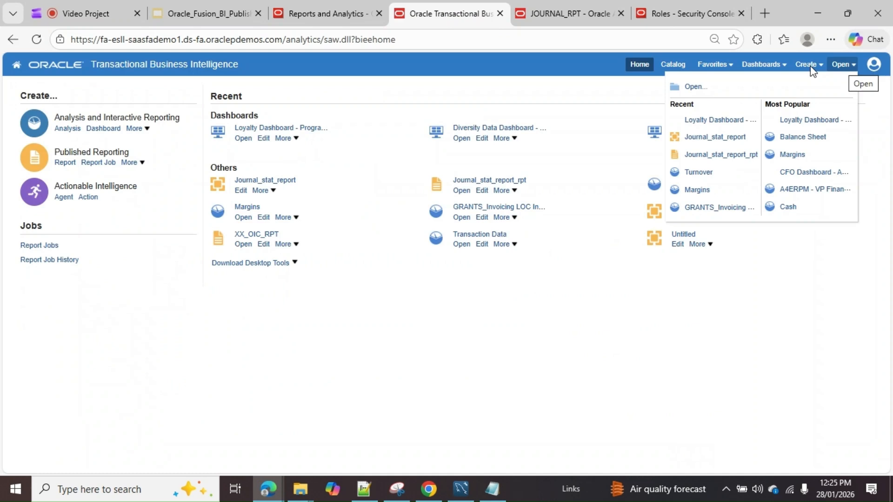
- Switch to the Security Console page and open Setup and Maintenance
left_click(658, 6)
left_click(864, 69)
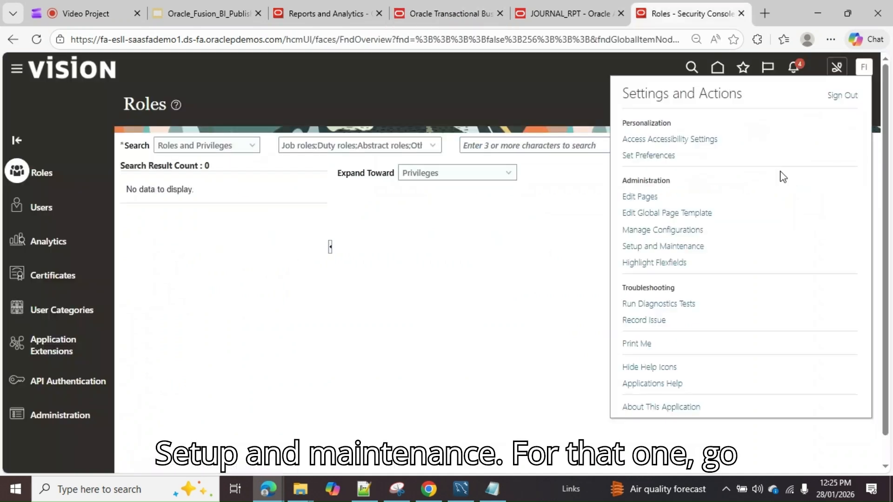
left_click(679, 248)
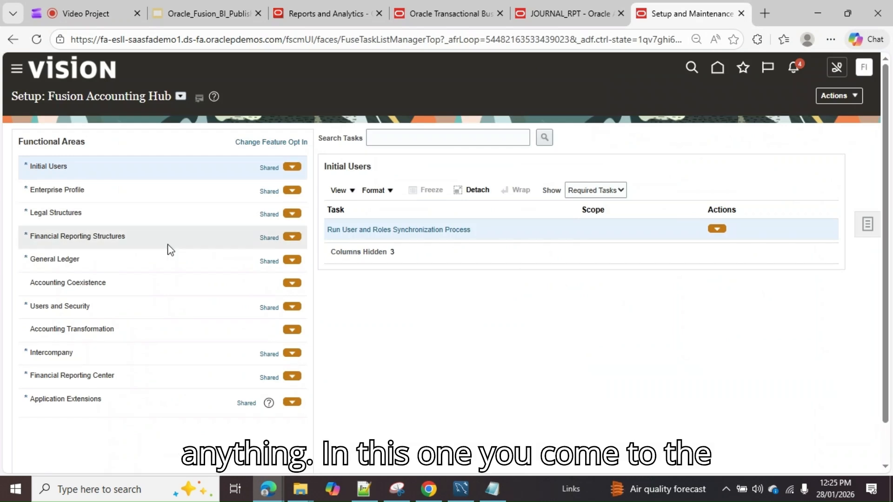
- Show all tasks of the Users and Security functional area and open Manage Data Access for Users
left_click(620, 190)
left_click(200, 306)
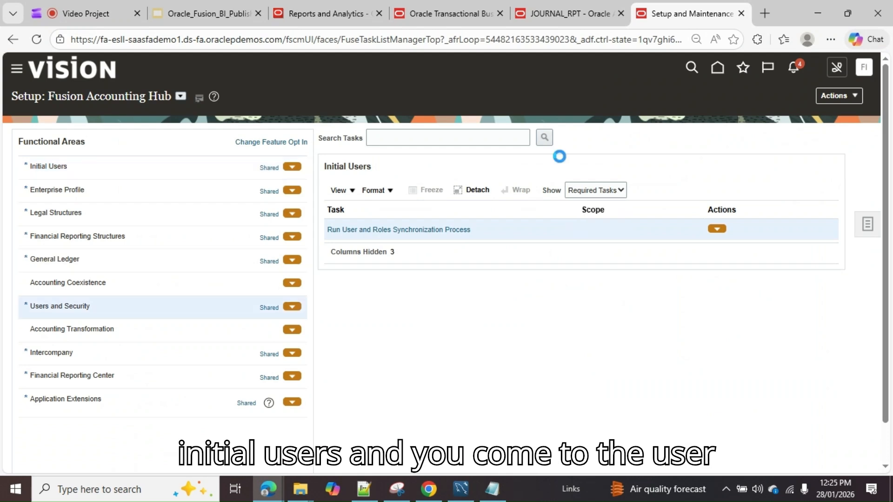
left_click(601, 190)
left_click(581, 208)
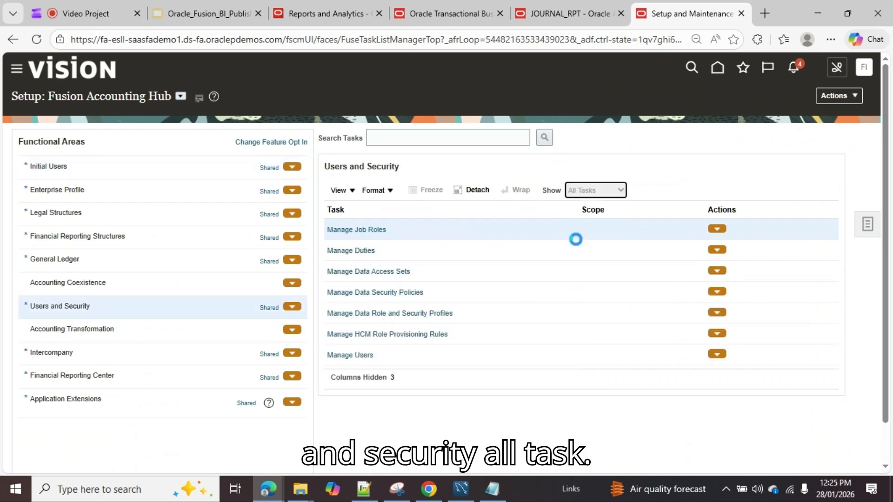
scroll(553, 267, "down", 1)
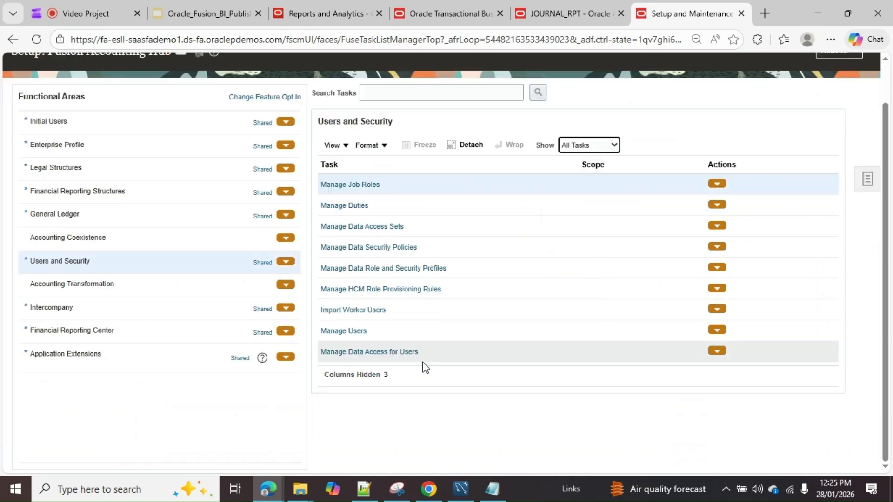
left_click(407, 353)
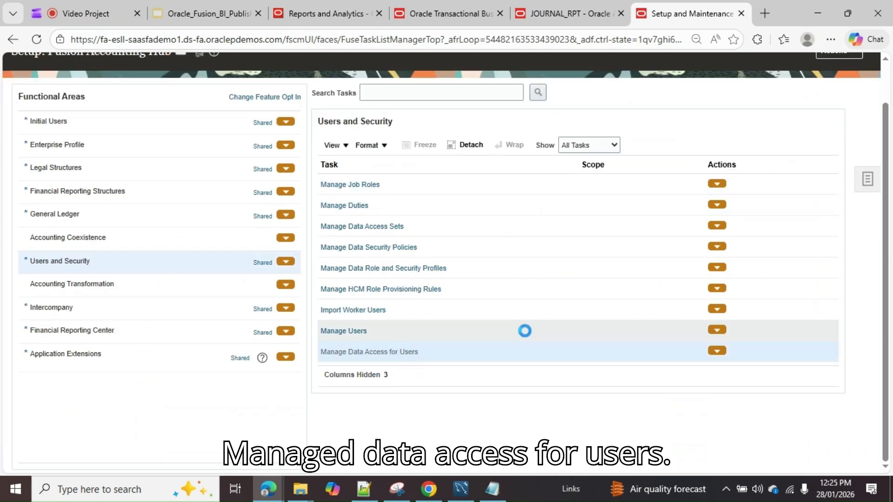
- Start a new data access assignment for the user FIN.RPT_USER with the role XX_REPORT_ROLE_
scroll(536, 320, "down", 1)
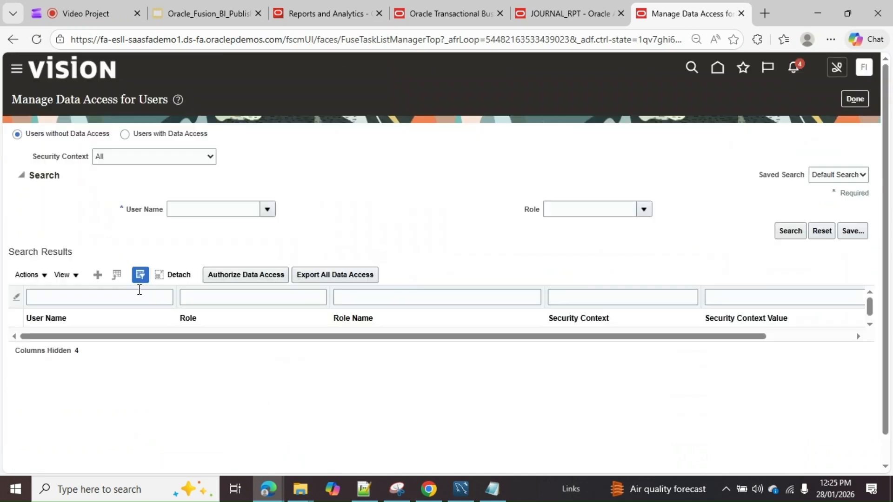
left_click(220, 278)
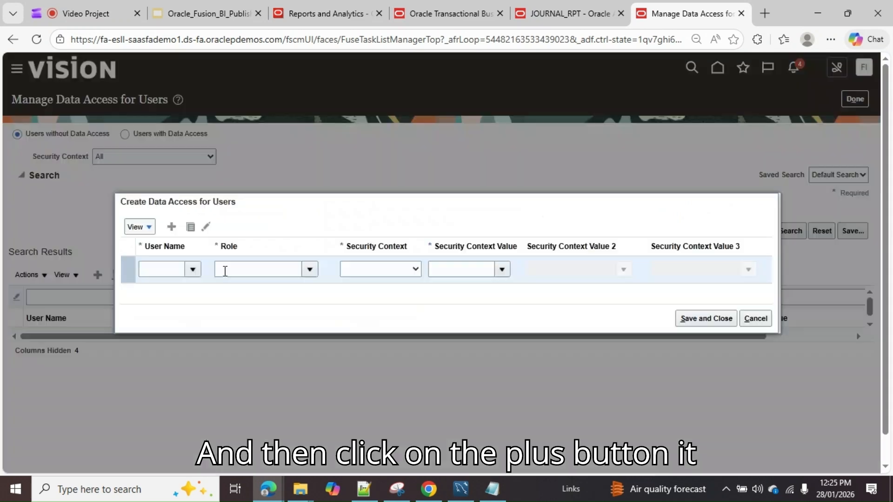
left_click(181, 276)
key("ctrl+v")
left_click(235, 270)
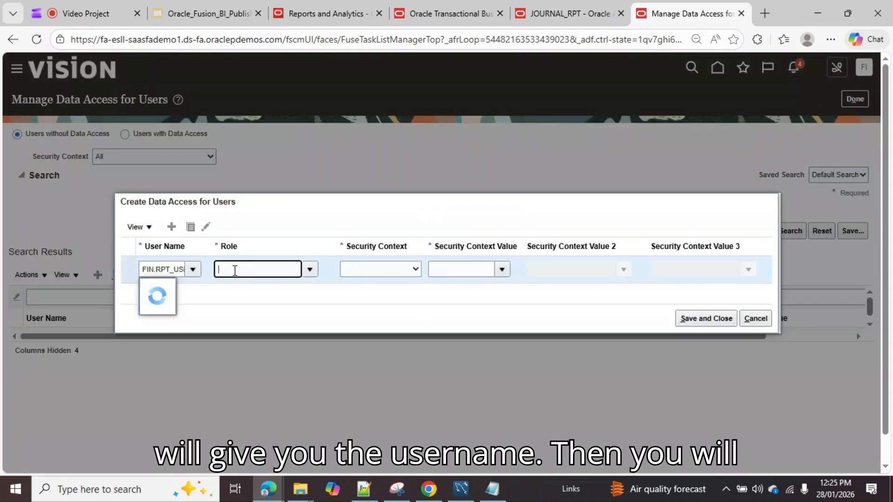
left_click(308, 270)
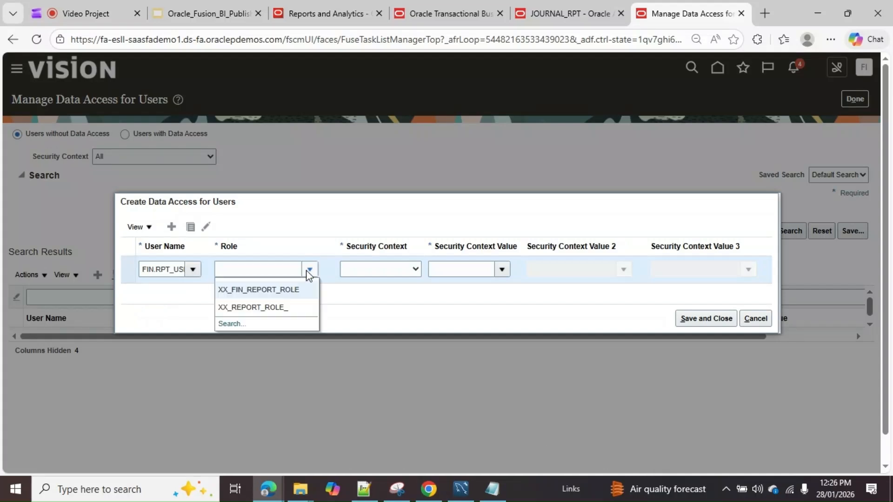
left_click(300, 311)
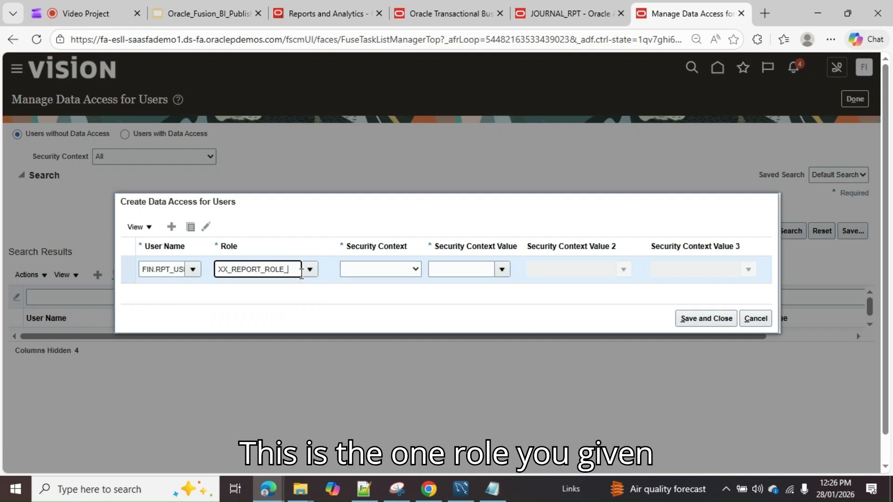
- Set the assignment's security context to Ledger and its security context value to US Primary Ledger
left_click(405, 274)
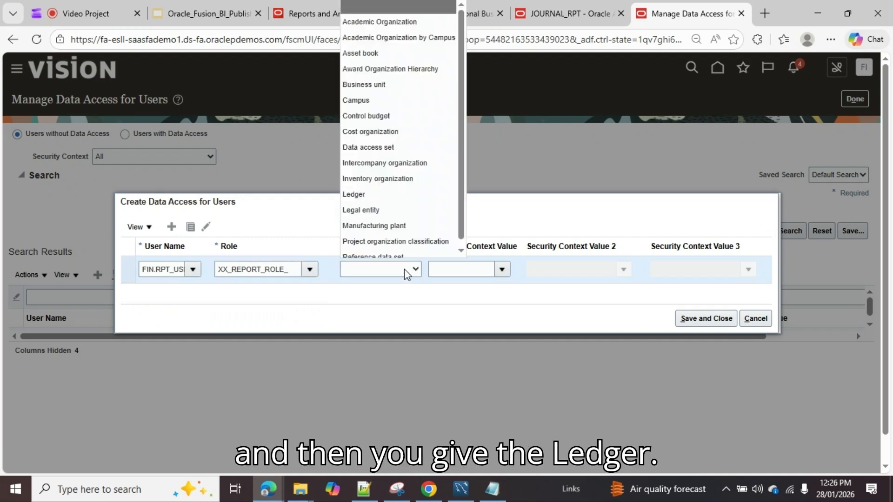
key("l")
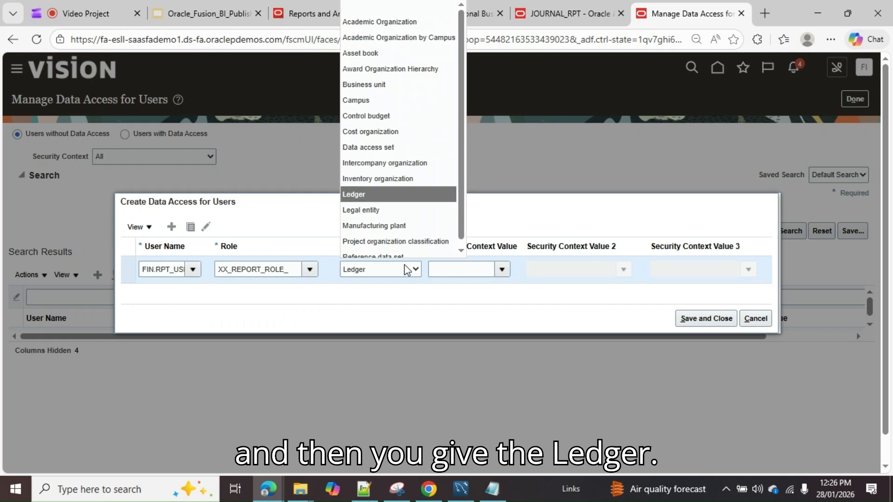
left_click(418, 190)
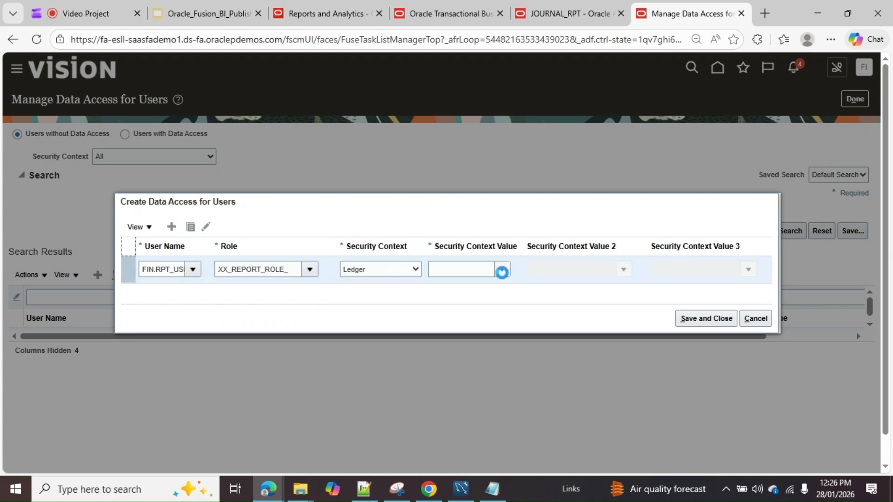
left_click(501, 271)
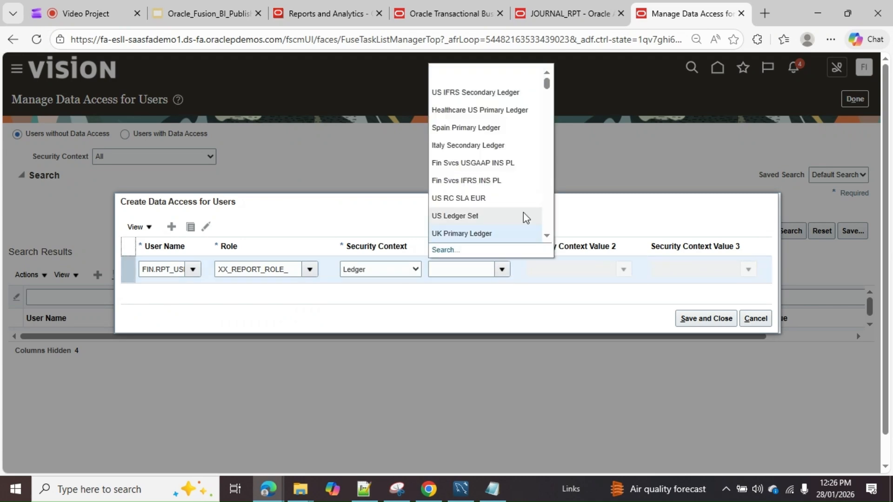
left_click(517, 234)
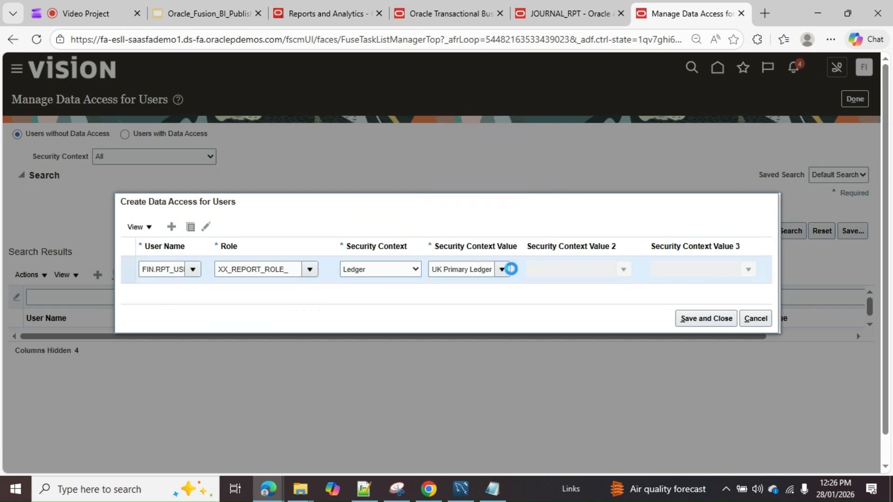
left_click(507, 269)
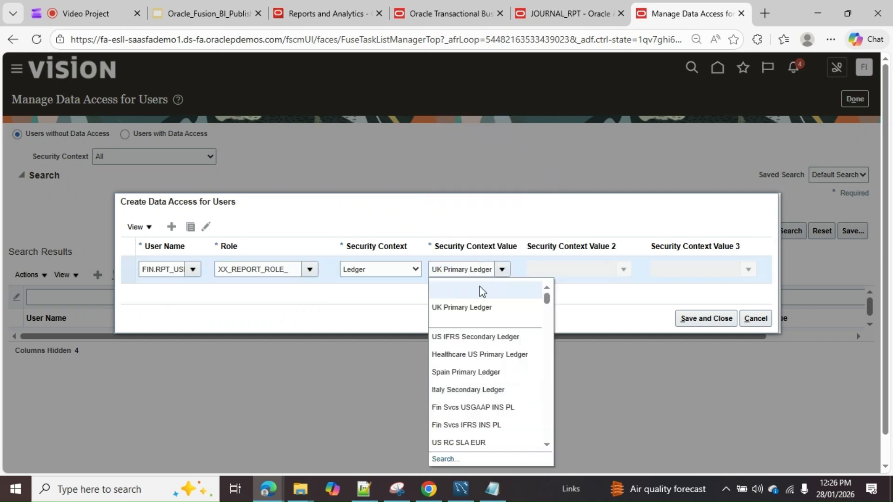
left_click_drag(437, 270, 522, 269)
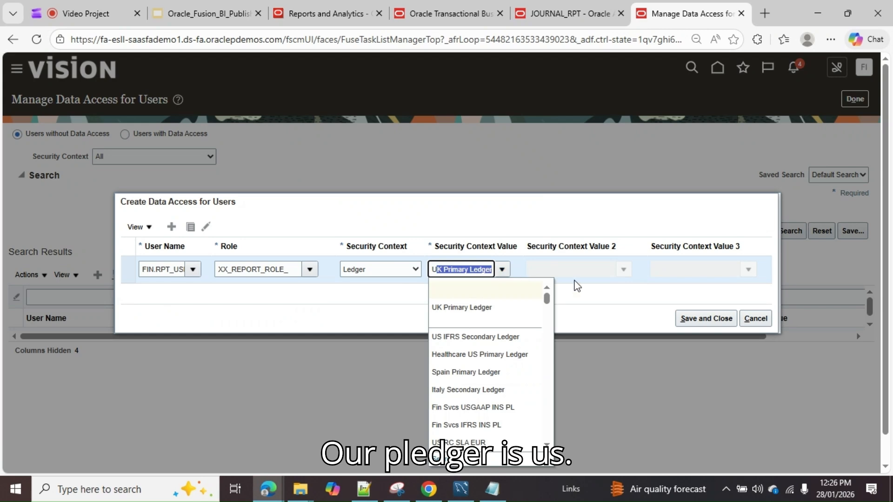
type("S")
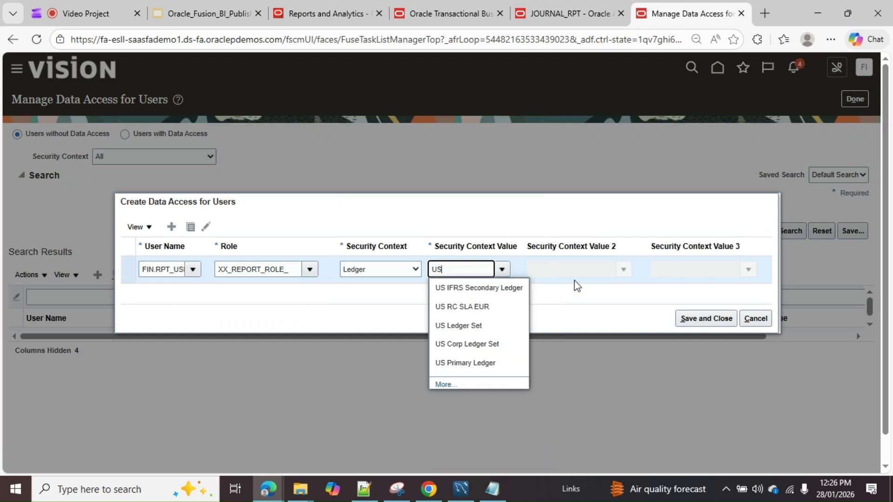
left_click(465, 363)
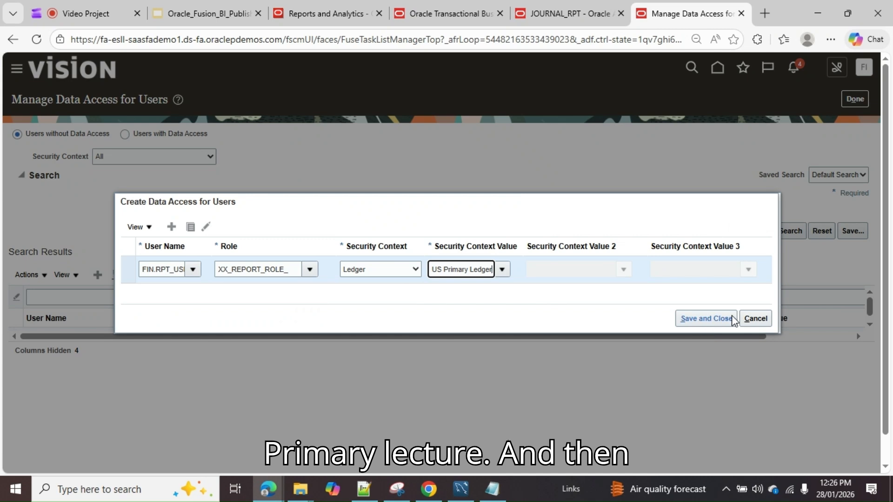
- Draft a second data access row for FIN.RPT_USER with role XX_FIN_REPORT_ROLE, context Ledger and value US Primary Ledger, and discard the dialog
left_click(175, 231)
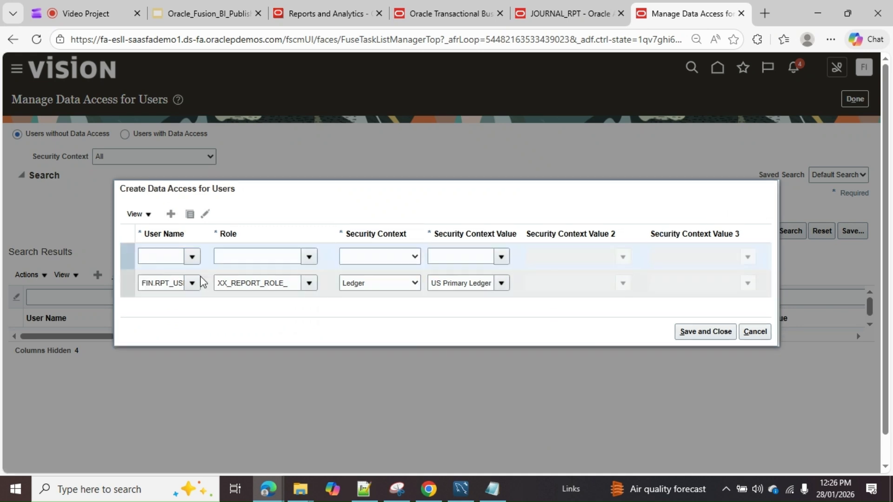
left_click(189, 258)
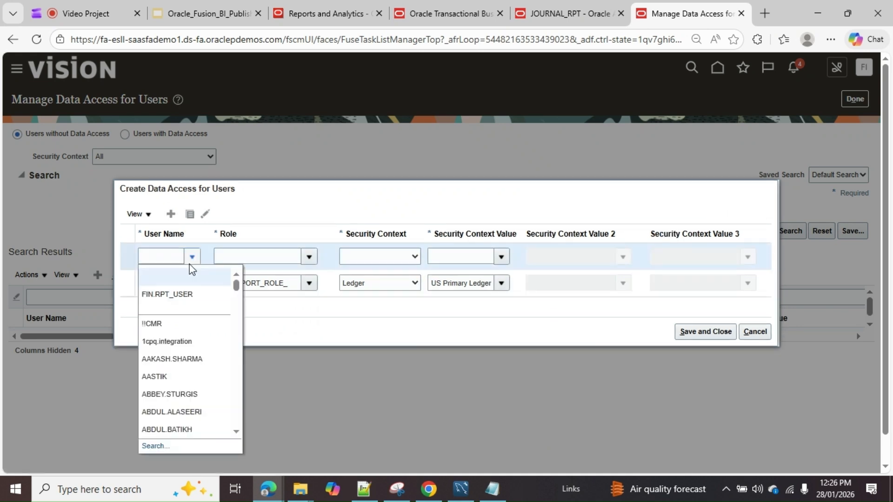
left_click(205, 291)
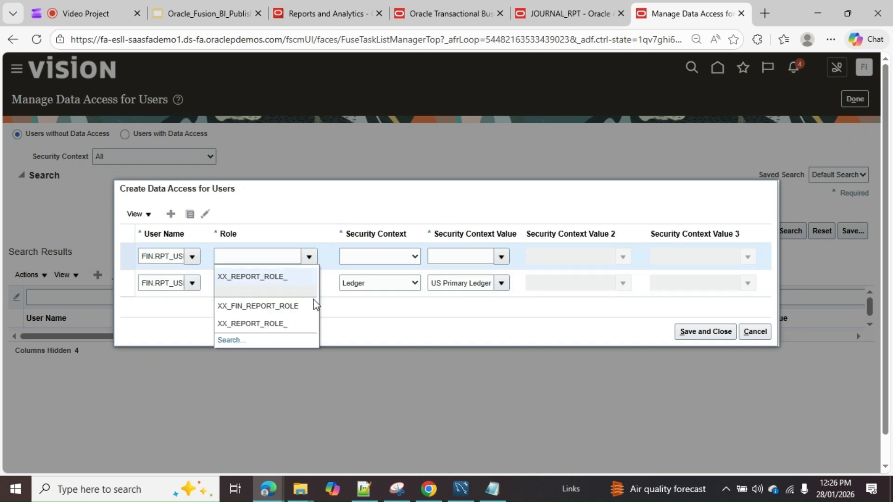
left_click(316, 305)
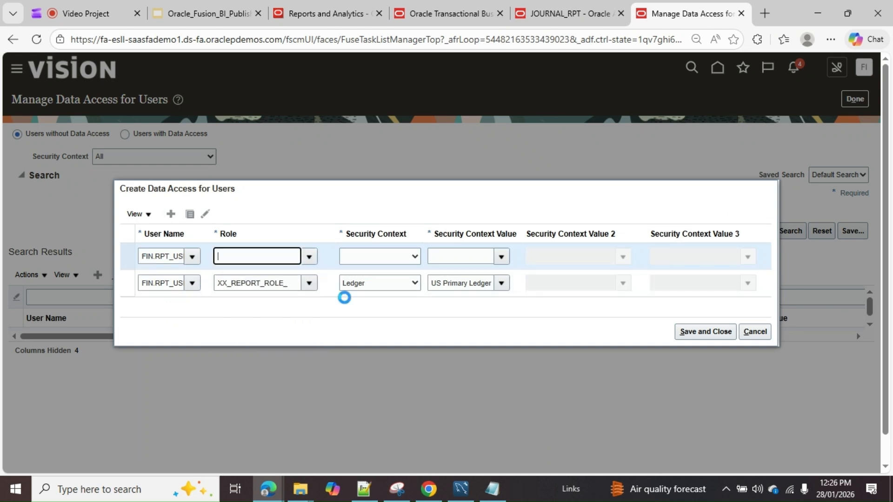
left_click(419, 258)
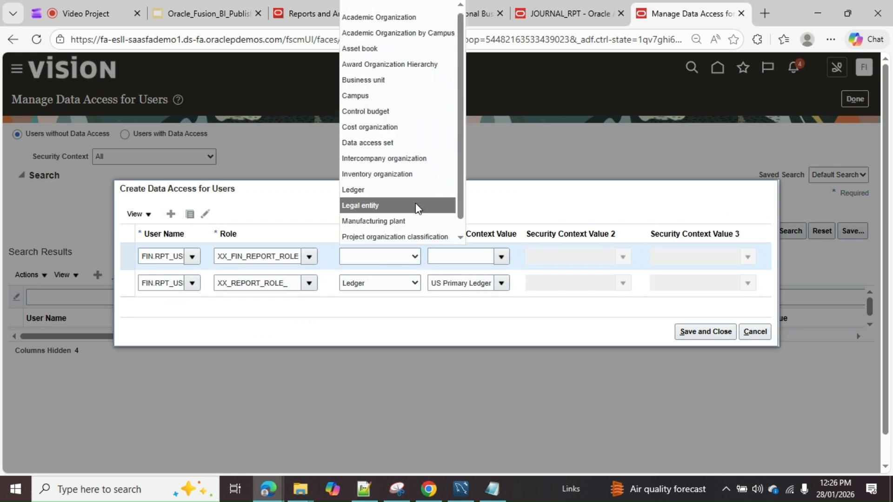
left_click(414, 190)
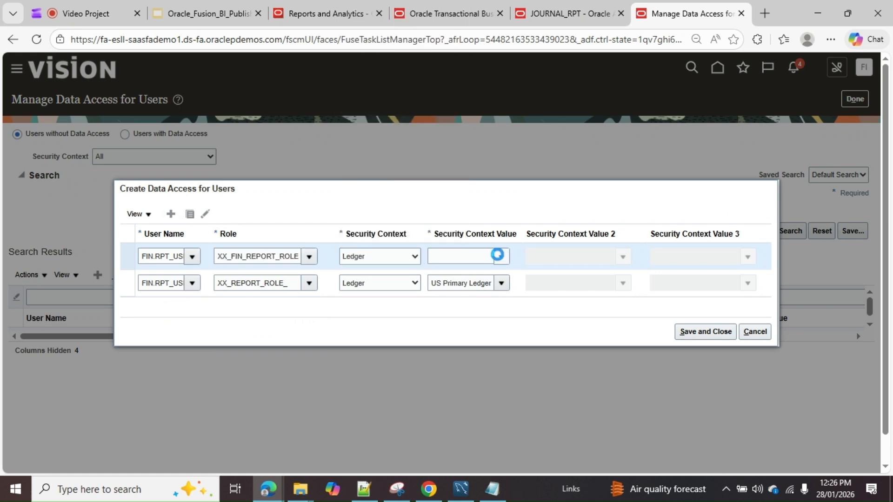
left_click(498, 255)
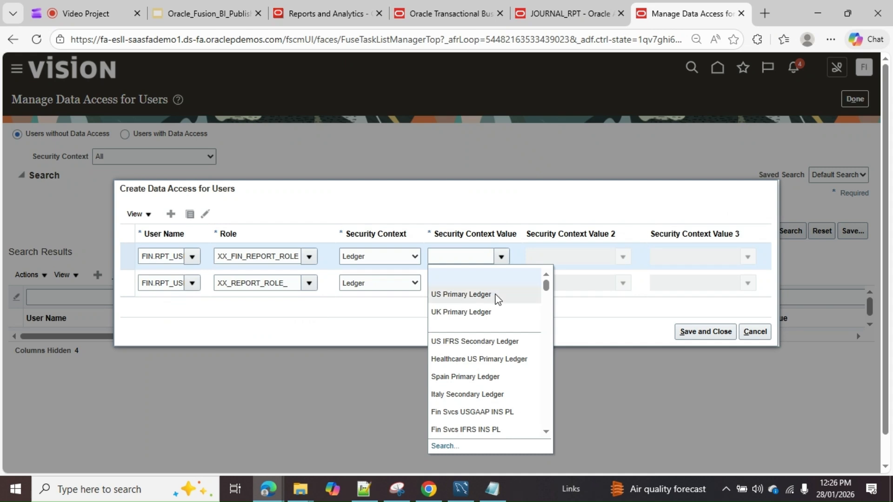
left_click(495, 296)
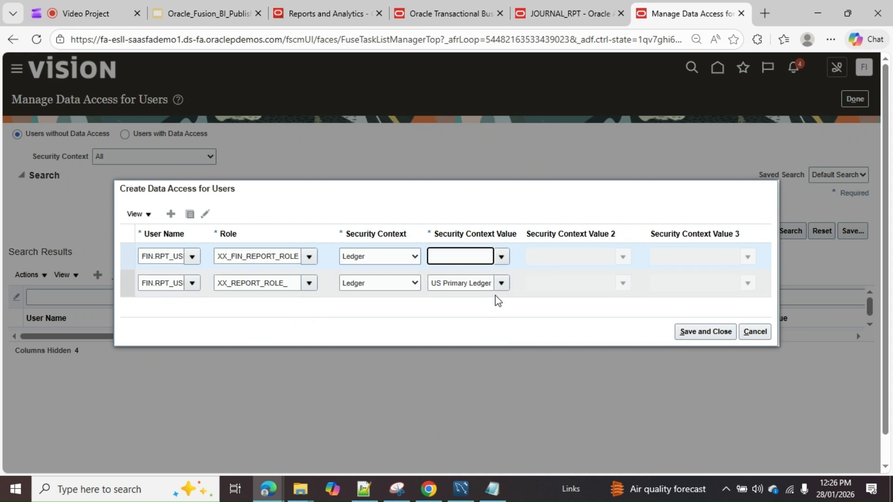
left_click(752, 338)
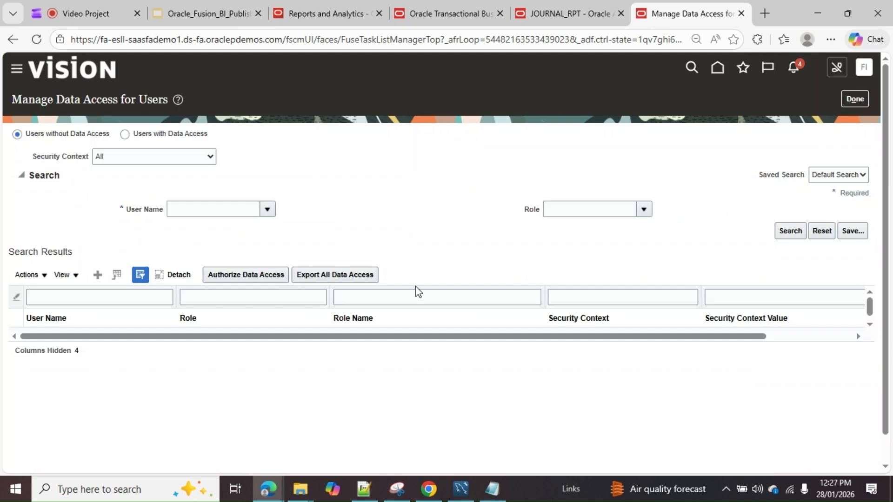
- Check the XX_REPORT_ROLE name noted in the SQL file in MySQL Workbench and return to the browser
left_click(460, 489)
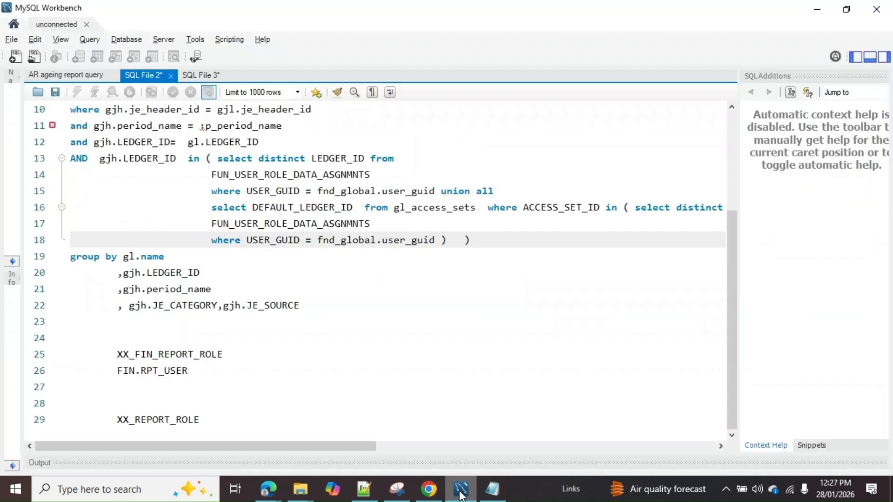
left_click_drag(235, 415, 123, 421)
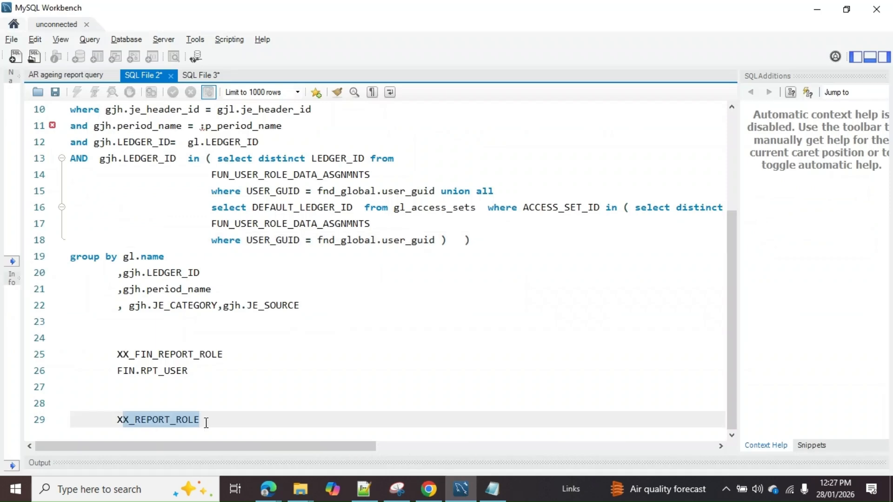
key("alt+Tab")
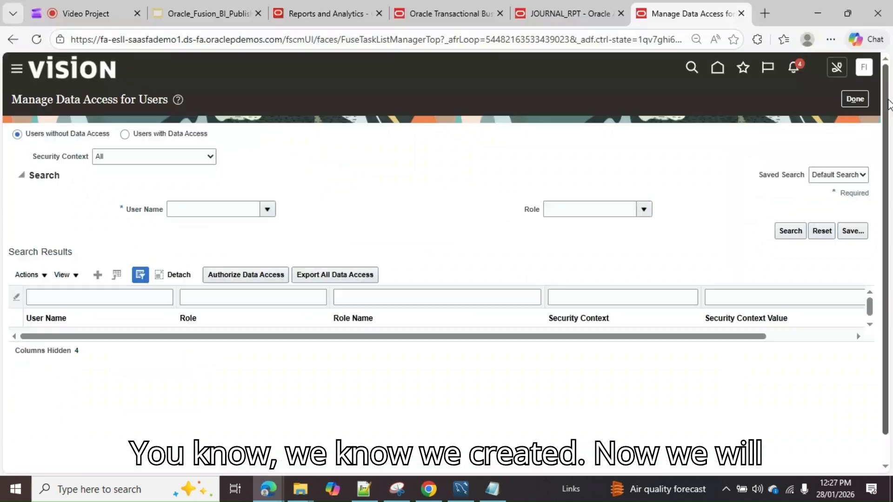
- Leave Manage Data Access for Users and submit the Run User and Roles Synchronization Process task of the Initial Users functional area
left_click(854, 99)
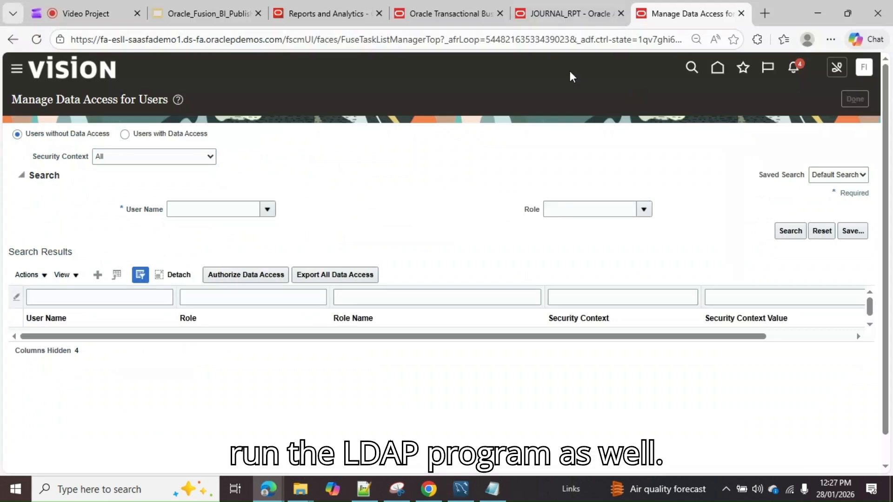
scroll(553, 237, "down", 1)
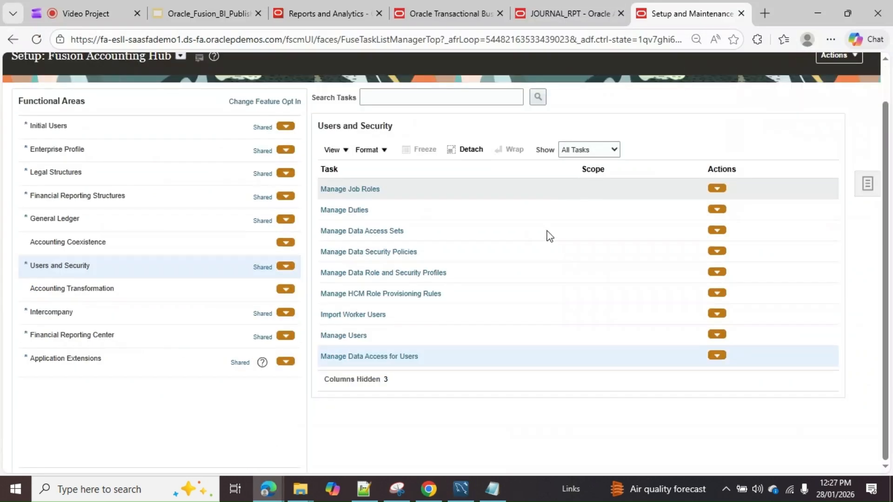
scroll(426, 241, "up", 1)
left_click(107, 168)
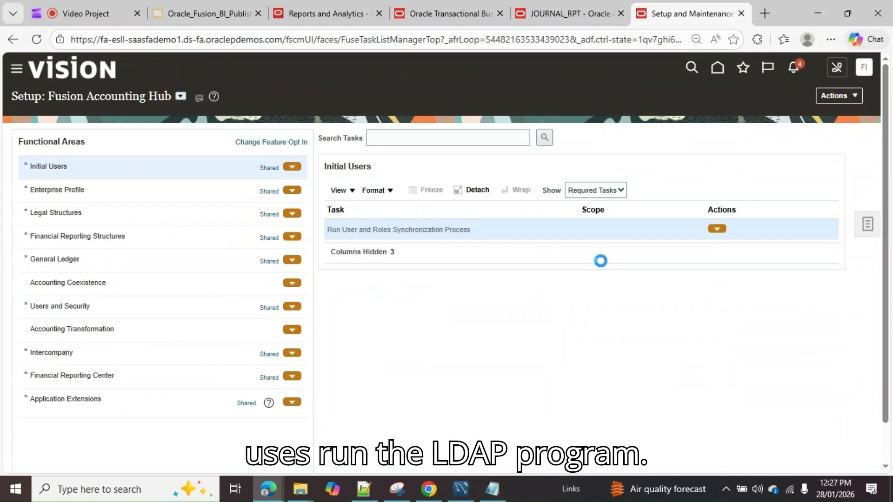
left_click(804, 107)
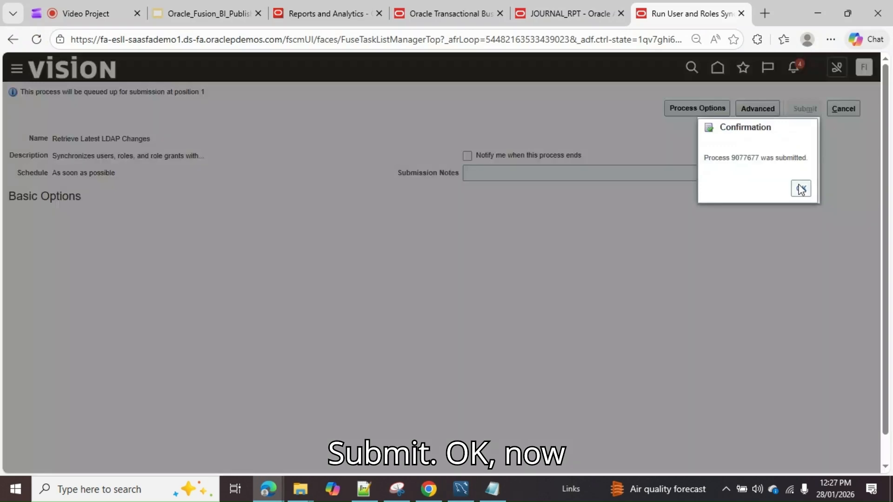
left_click(799, 186)
- Open the Transactional Business Intelligence catalog and examine the accounts in the JOURNAL_RPT report's permissions
left_click(576, 15)
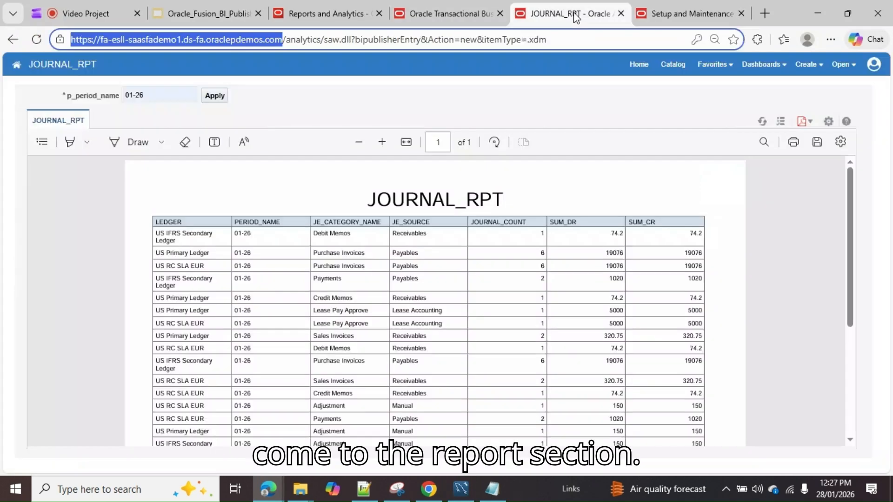
left_click(344, 13)
key("ctrl+Tab")
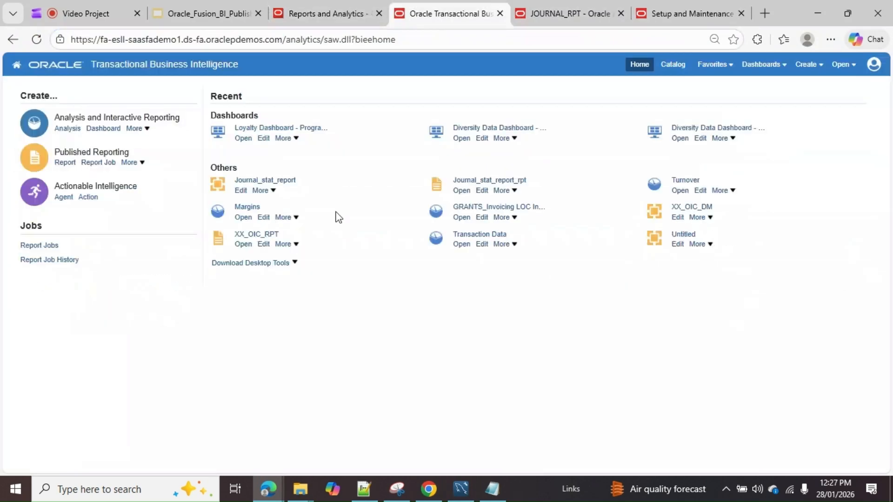
left_click(673, 65)
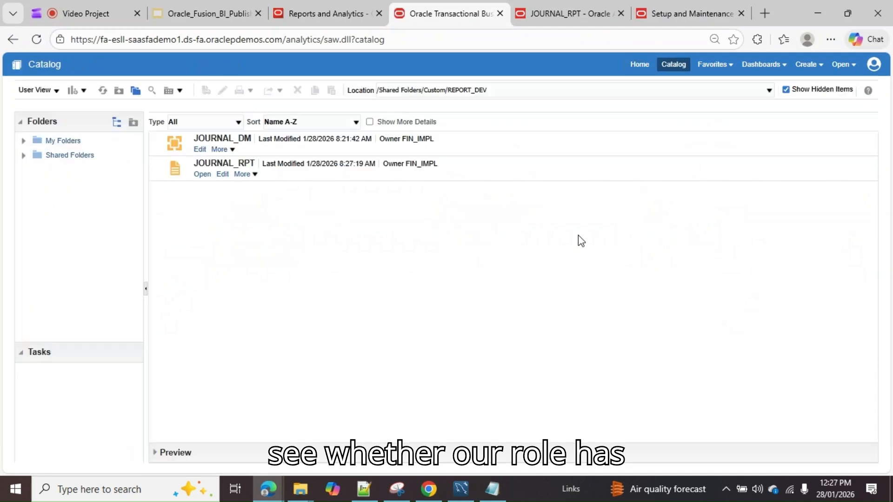
left_click(242, 174)
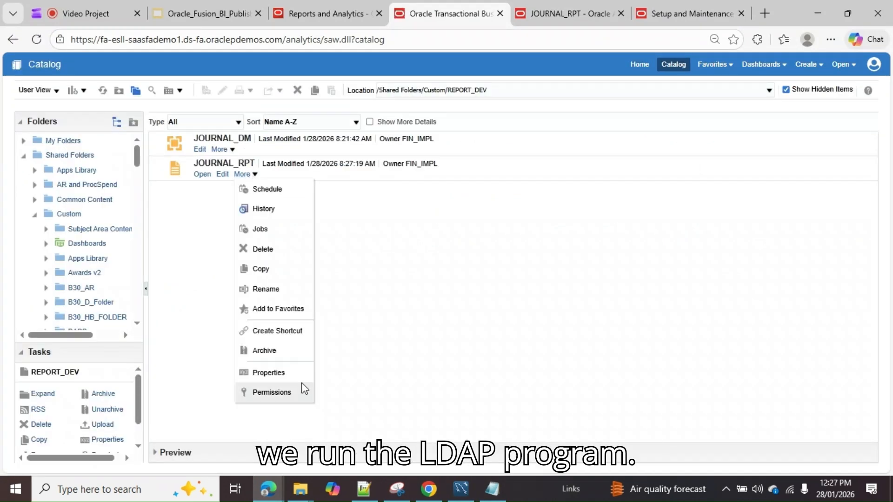
left_click(271, 392)
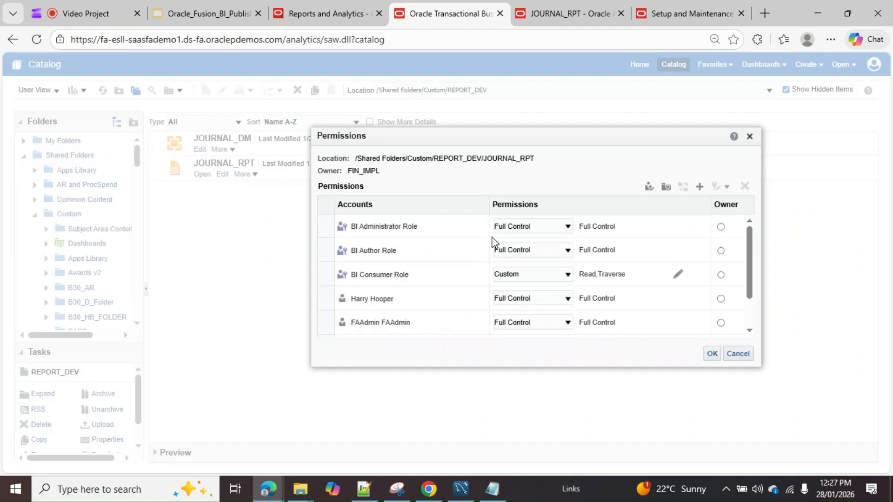
scroll(492, 241, "down", 2)
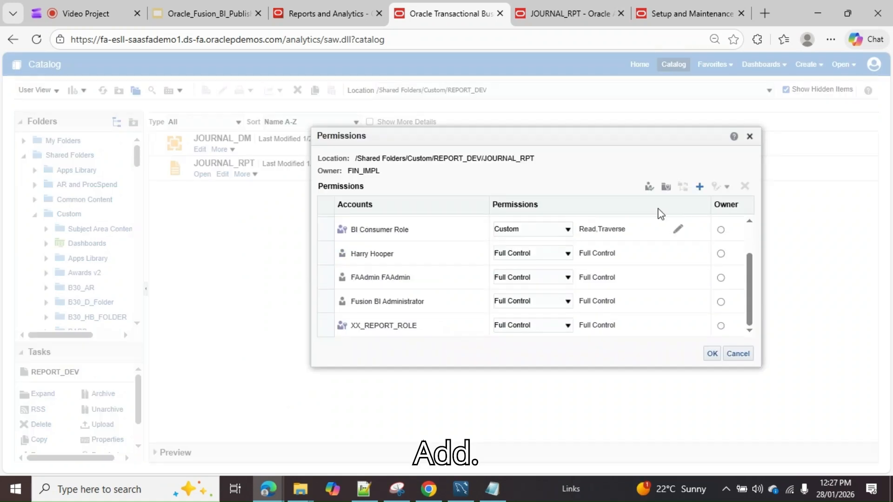
- Start adding an application role to JOURNAL_RPT's permissions and copy the XX_REPORT_ROLE name from the SQL file in MySQL Workbench
left_click(649, 187)
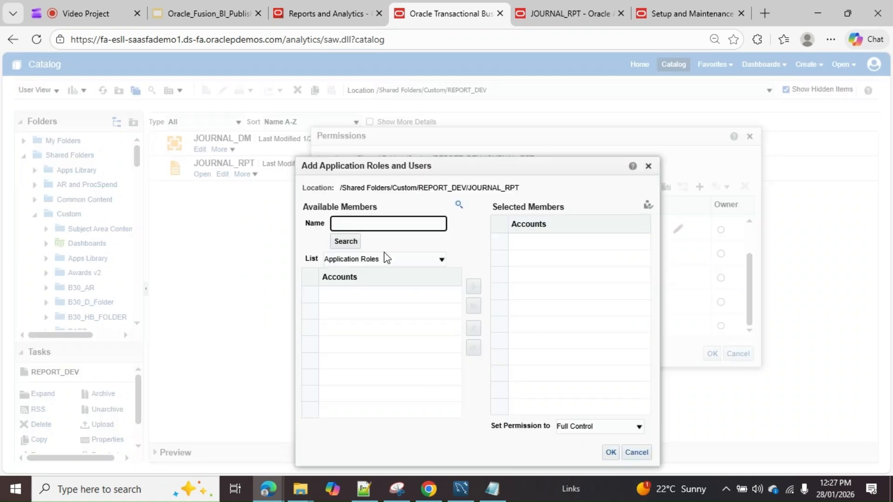
left_click(461, 489)
left_click(223, 417)
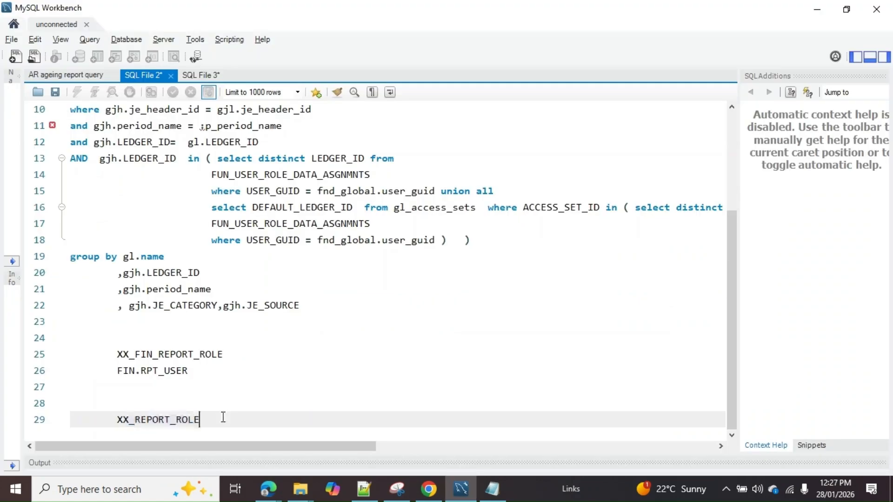
left_click_drag(223, 417, 120, 417)
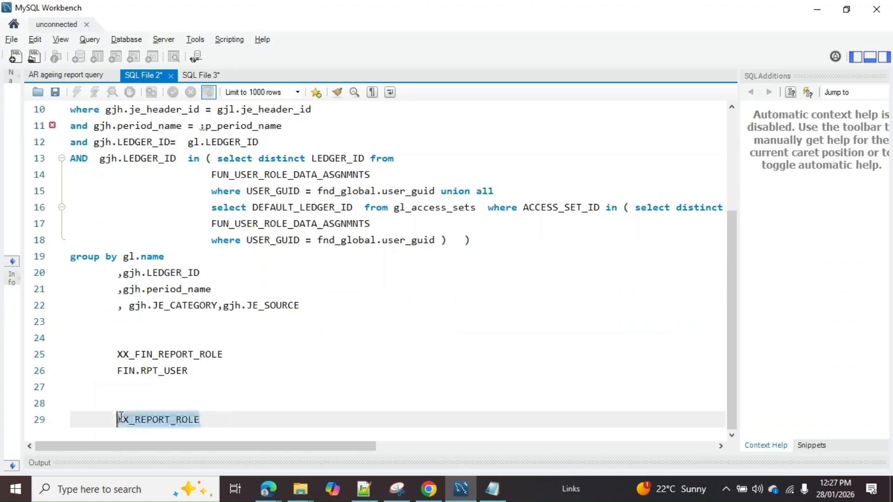
key("ctrl+c")
- Search the available application roles in the browser for XX_REPORT_ROLE_, repeat the search, and close it
key("alt+Tab")
left_click(442, 219)
key("ctrl+v")
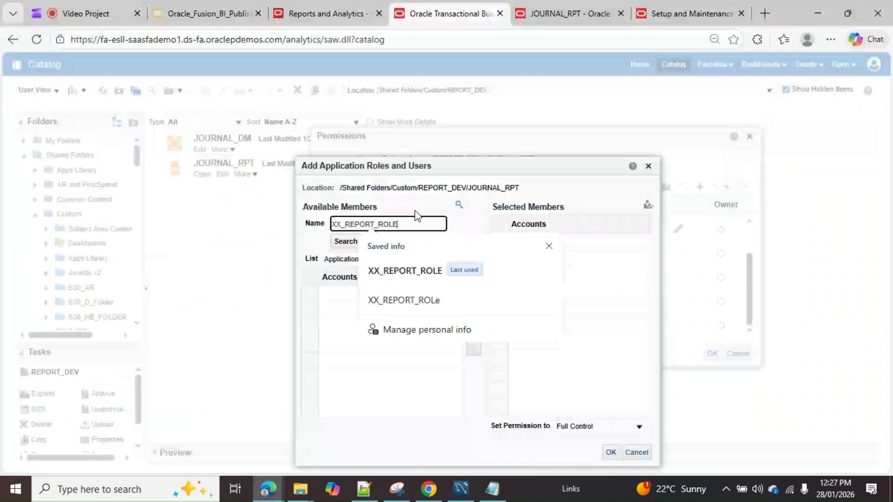
type("_")
key("Return")
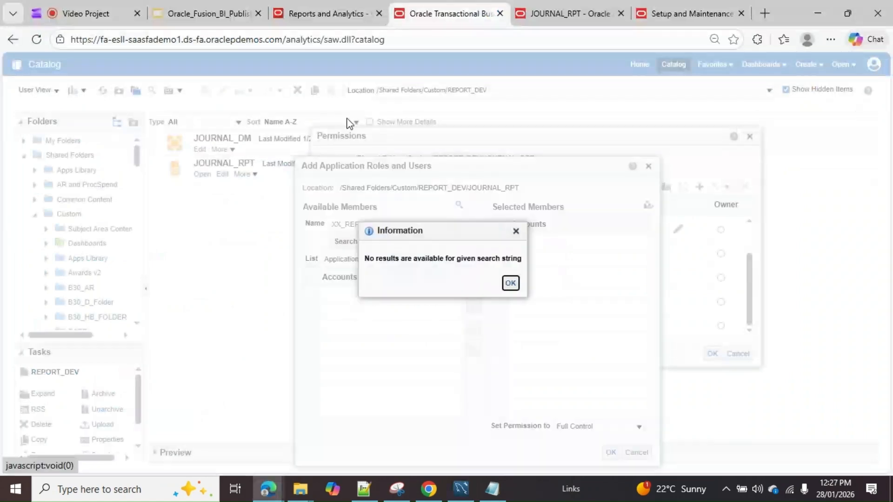
left_click(510, 283)
left_click(354, 242)
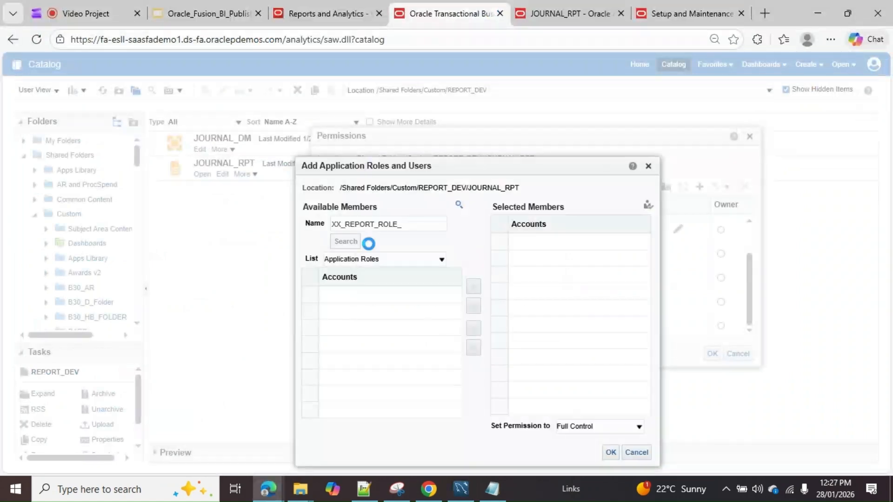
left_click(510, 282)
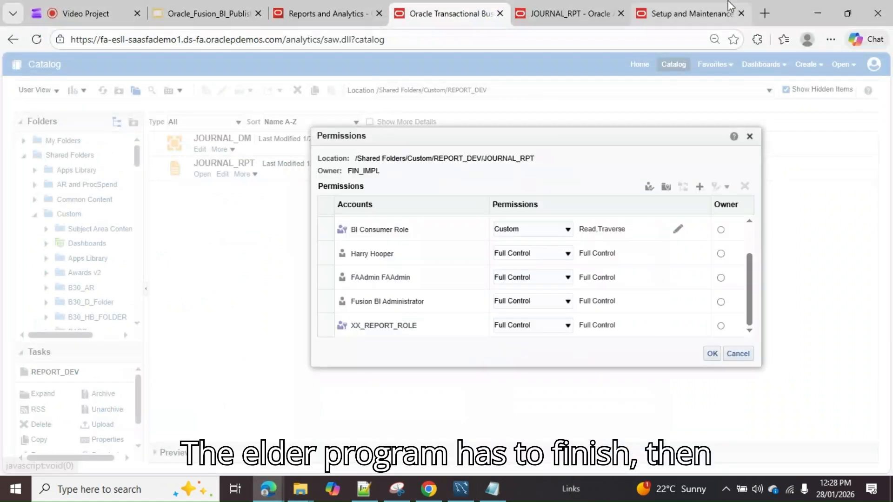
- Switch to the Setup and Maintenance page, open Scheduled Processes and check the refreshed status of Retrieve Latest LDAP Changes
left_click(728, 5)
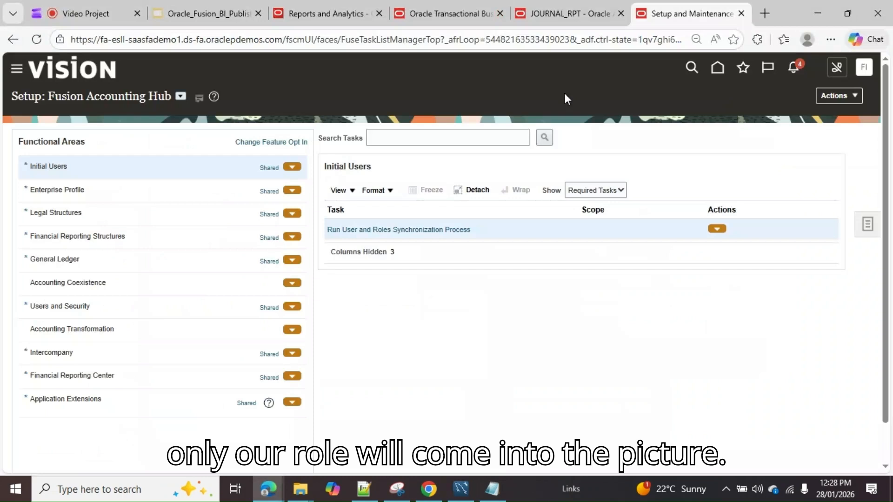
left_click(31, 100)
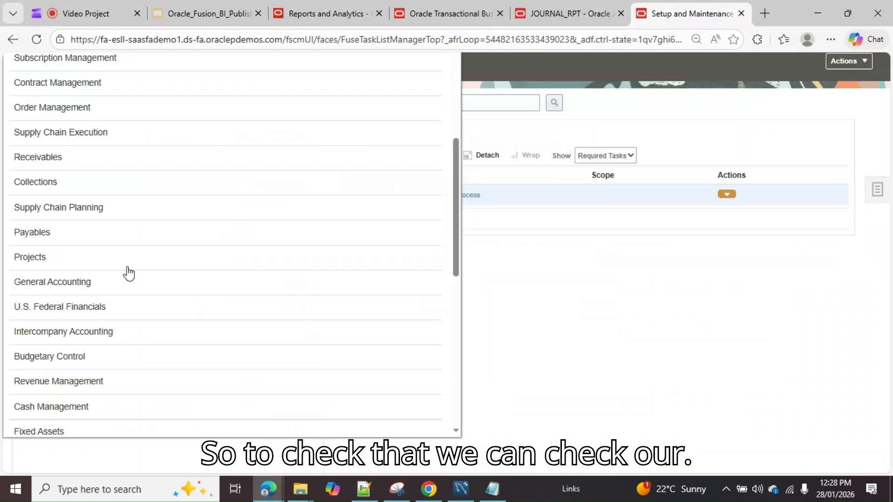
scroll(128, 275, "down", 7)
scroll(132, 278, "down", 1)
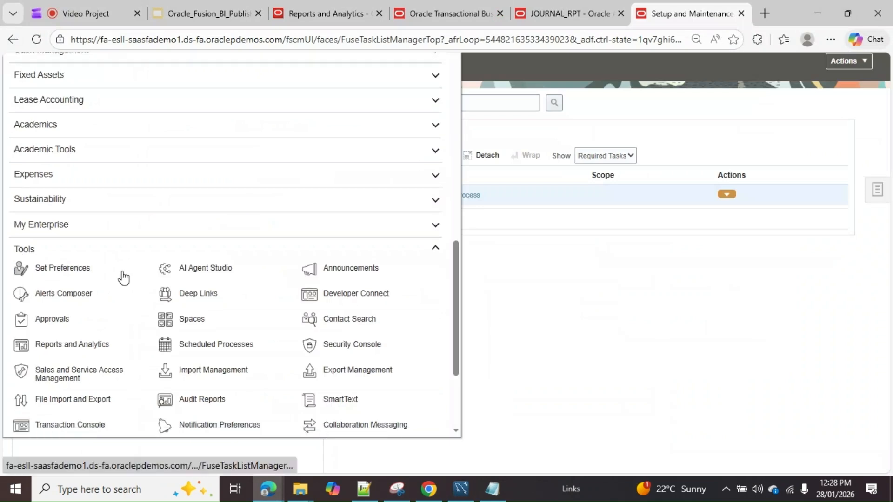
scroll(124, 278, "down", 2)
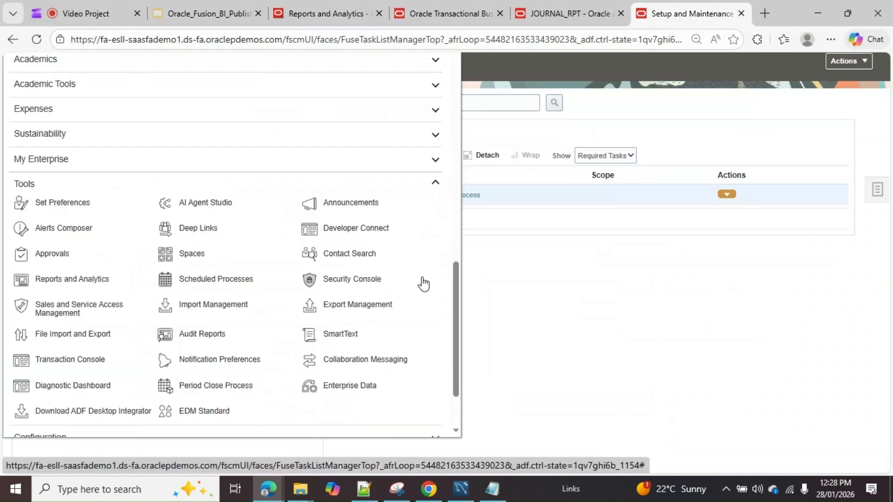
left_click(423, 283)
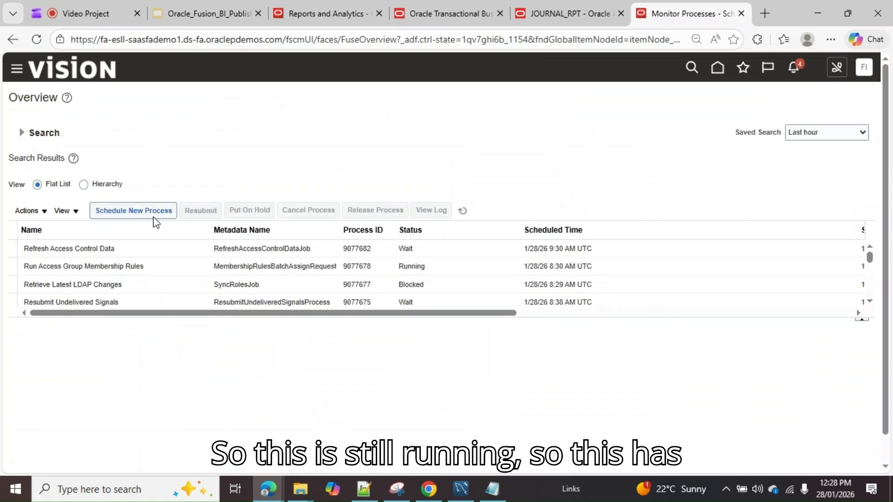
left_click(457, 209)
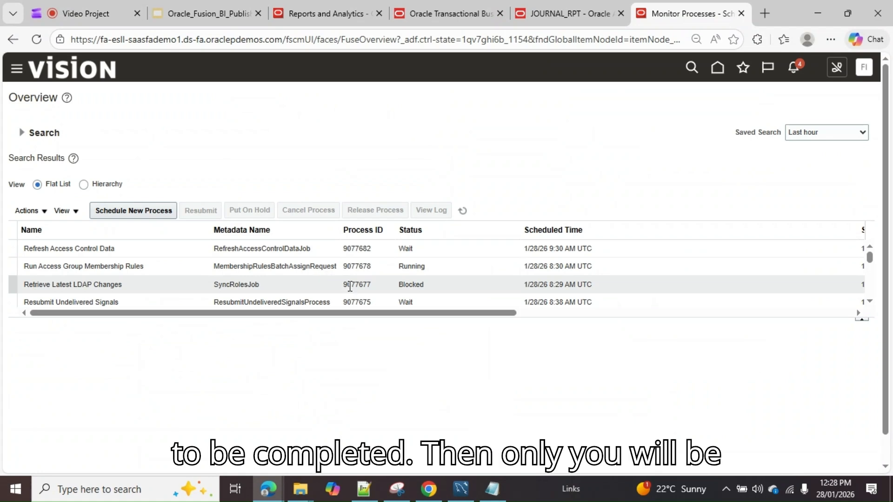
- Refresh the scheduled processes list and close the JOURNAL_RPT permissions in the Transactional Business Intelligence catalog
left_click(462, 211)
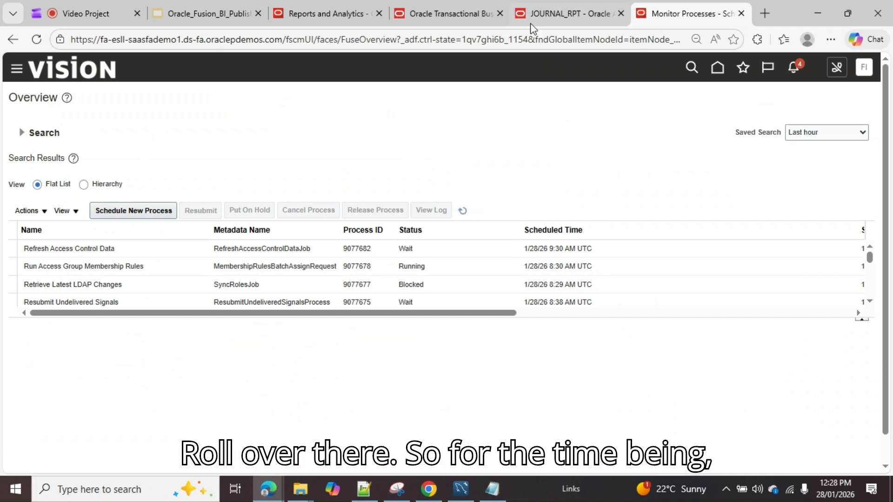
left_click(343, 10)
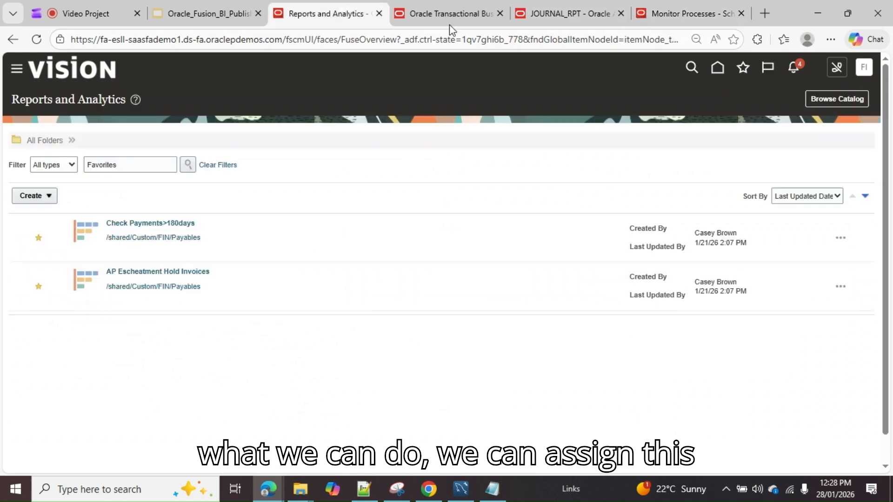
left_click(449, 18)
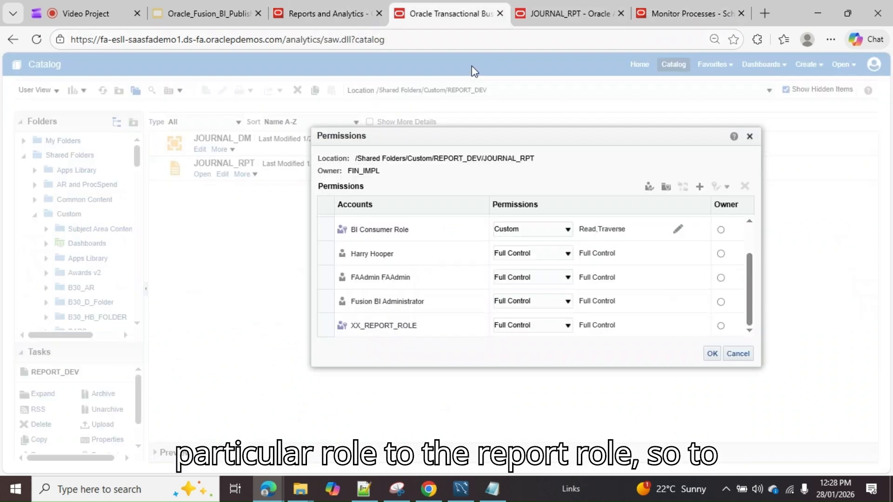
left_click(749, 139)
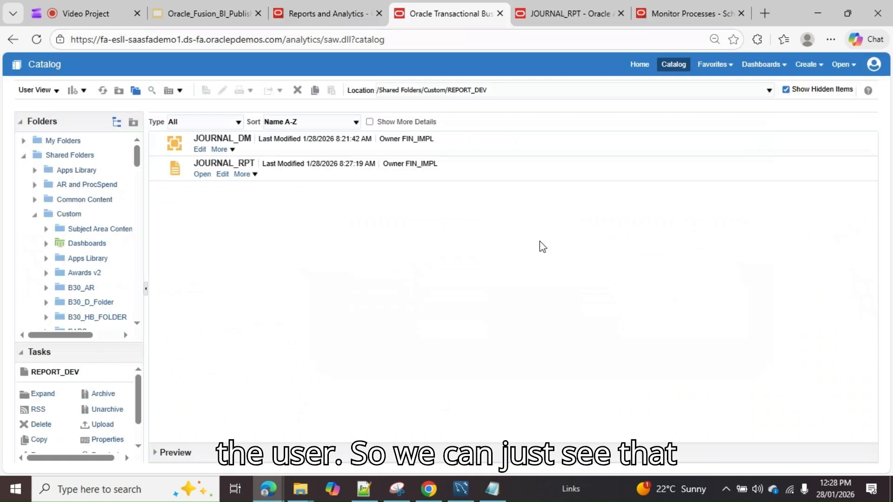
- Return to the Scheduled Processes page and go from there to the user accounts in the Security Console
left_click(690, 11)
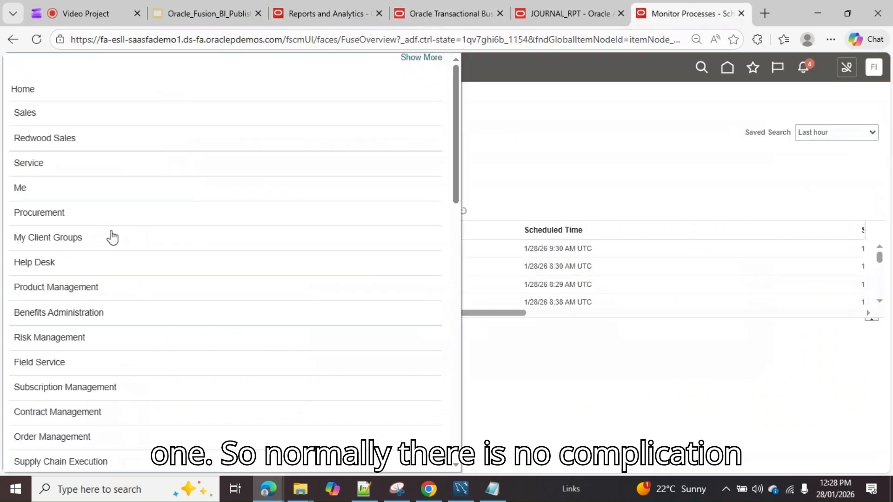
scroll(208, 327, "down", 3)
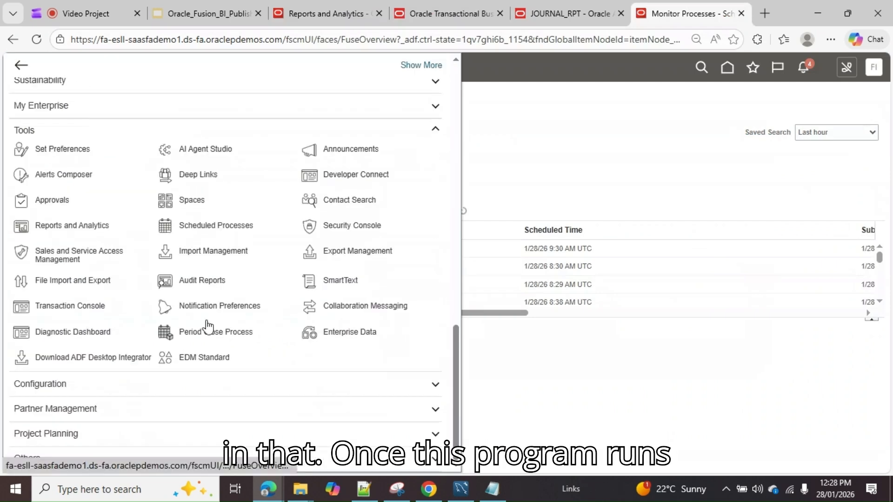
left_click(375, 235)
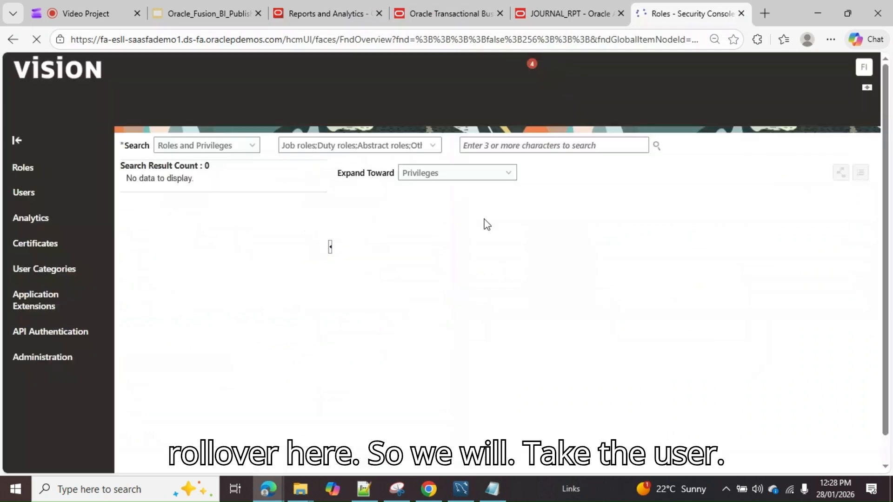
left_click(91, 223)
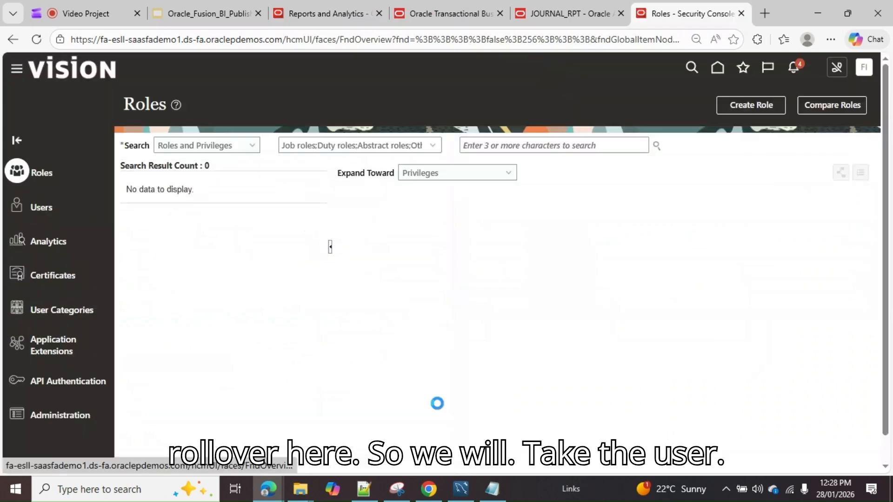
- Copy FIN.RPT_USER from the SQL file in MySQL Workbench, search the browser's user accounts for it and open its details
left_click(494, 490)
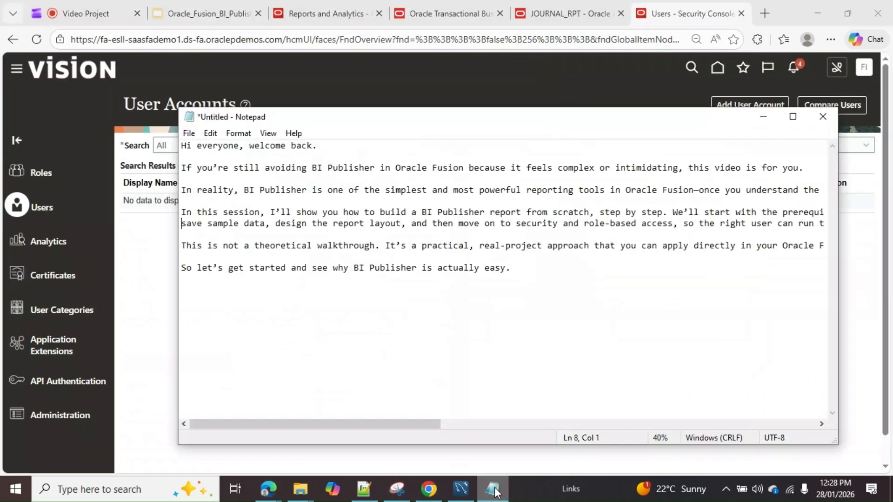
left_click(494, 491)
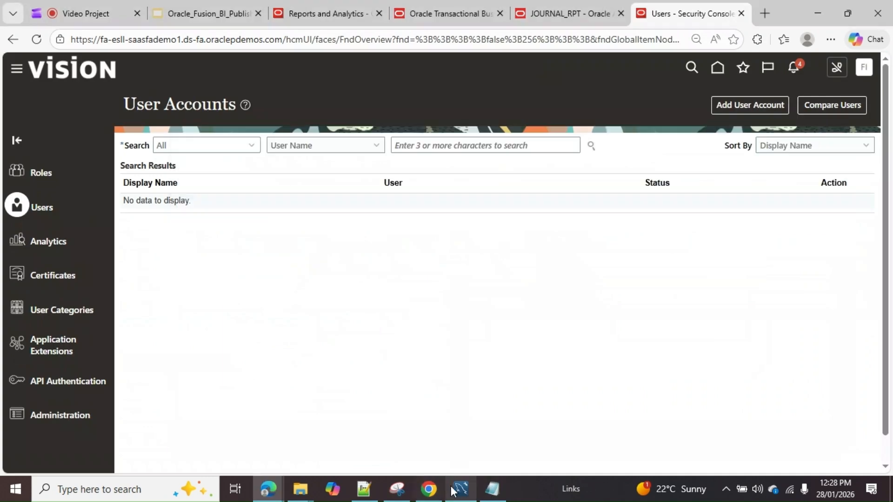
left_click(459, 489)
left_click_drag(219, 373, 119, 373)
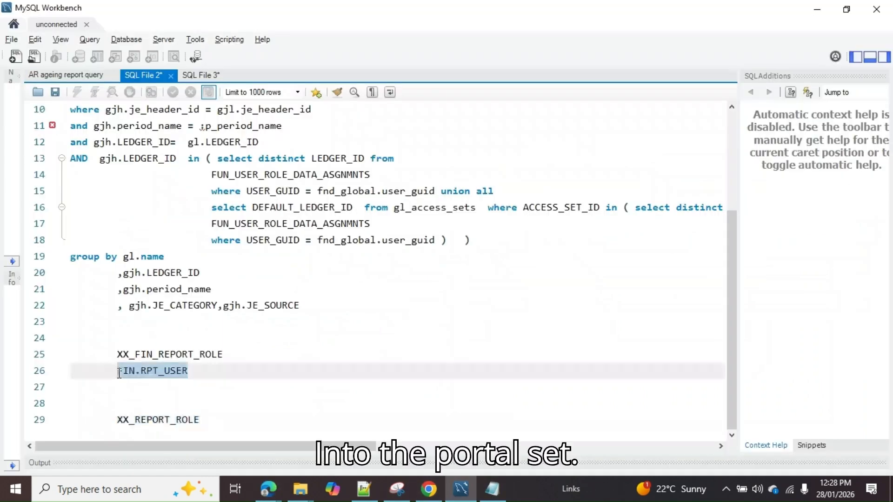
key("alt+Tab")
left_click(518, 147)
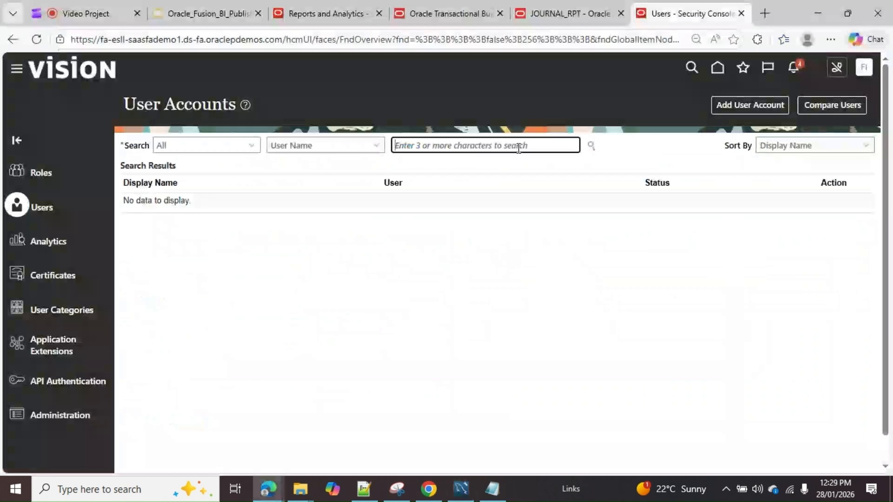
key("ctrl+v")
key("Return")
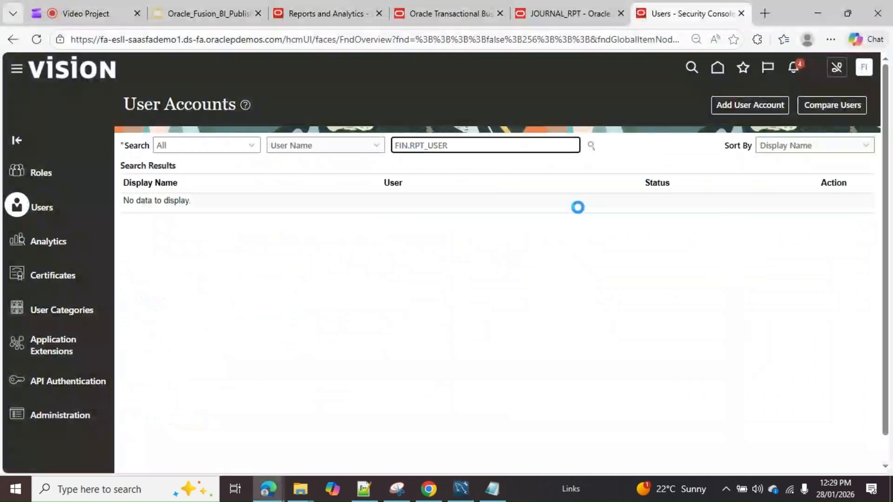
left_click(461, 212)
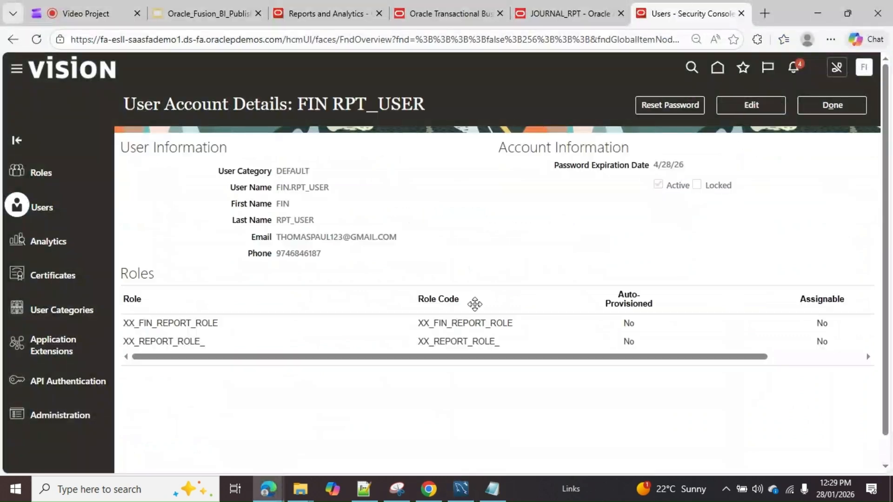
- Start adding a role to the FIN.RPT_USER account and copy the XX_REPORT_ROLE name from the SQL file in MySQL Workbench
left_click(748, 111)
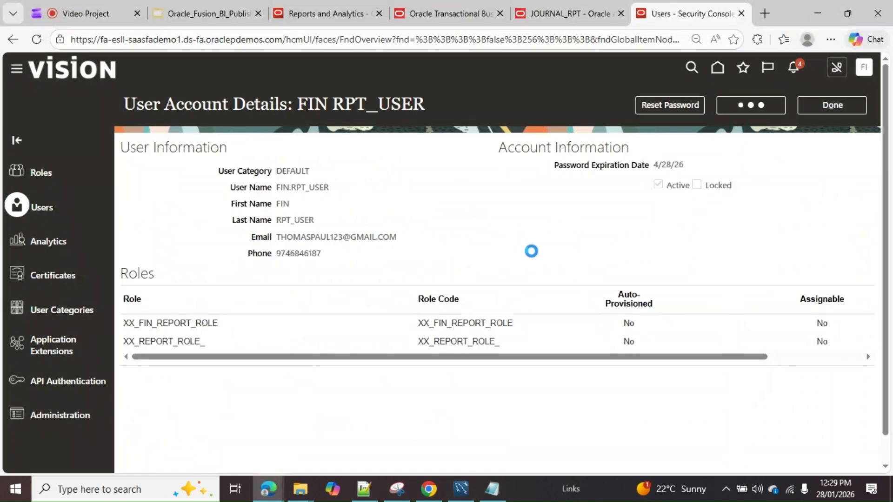
left_click(669, 329)
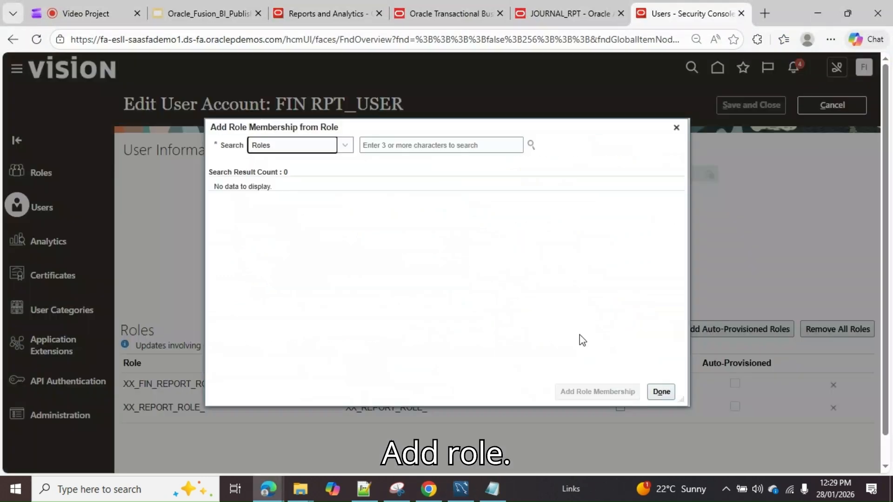
left_click(492, 488)
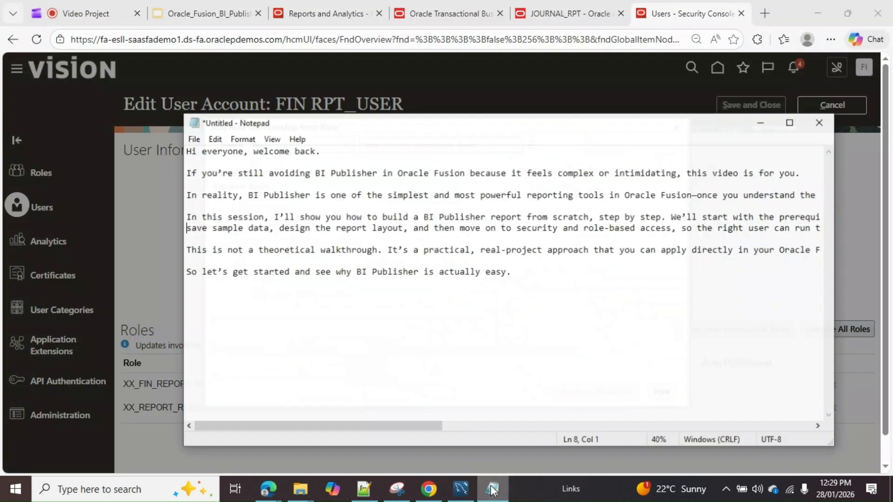
left_click(492, 488)
left_click(458, 491)
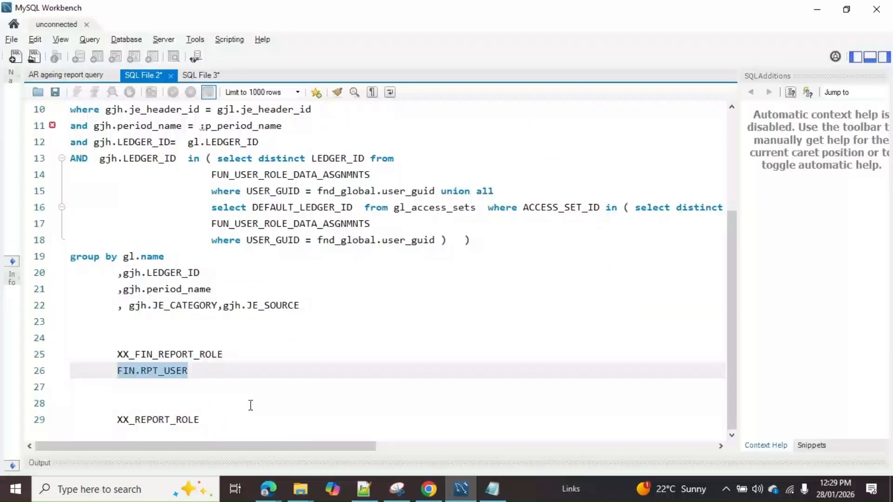
left_click_drag(200, 420, 113, 420)
key("ctrl+c")
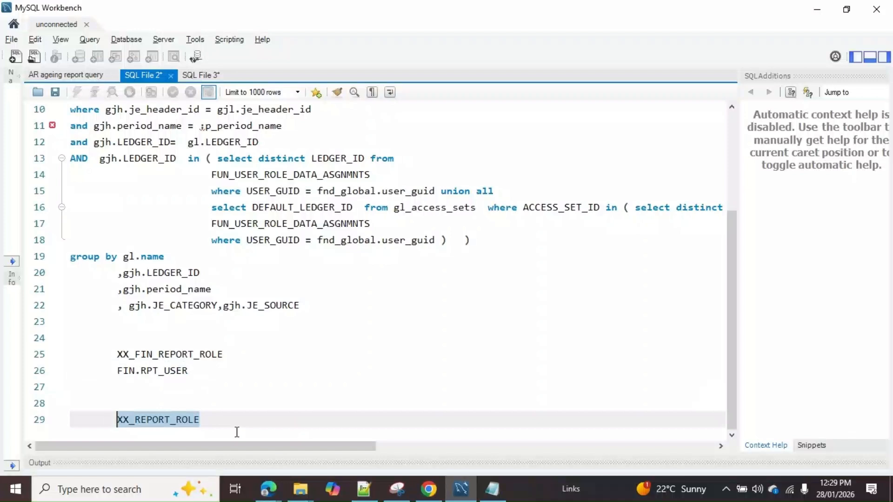
- Switch back to the browser, find XX_REPORT_ROLE, add it to FIN.RPT_USER's role memberships and save the account
key("alt+Tab")
left_click(459, 145)
key("ctrl+v")
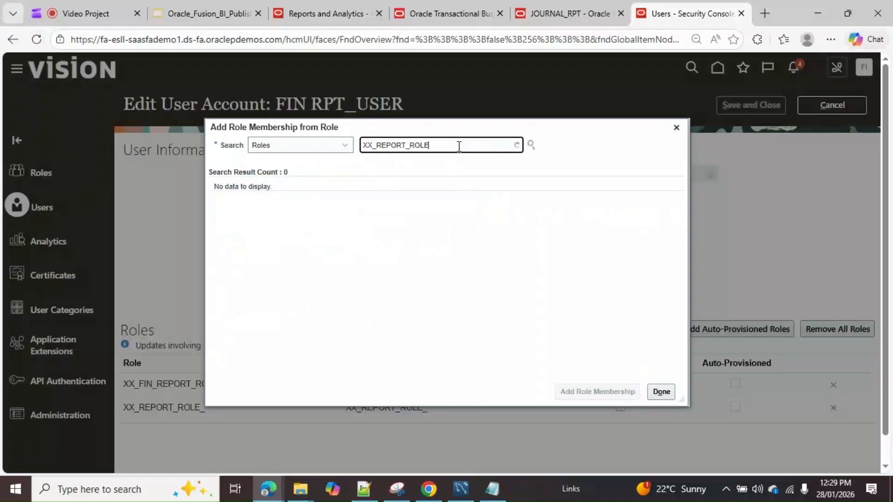
key("Return")
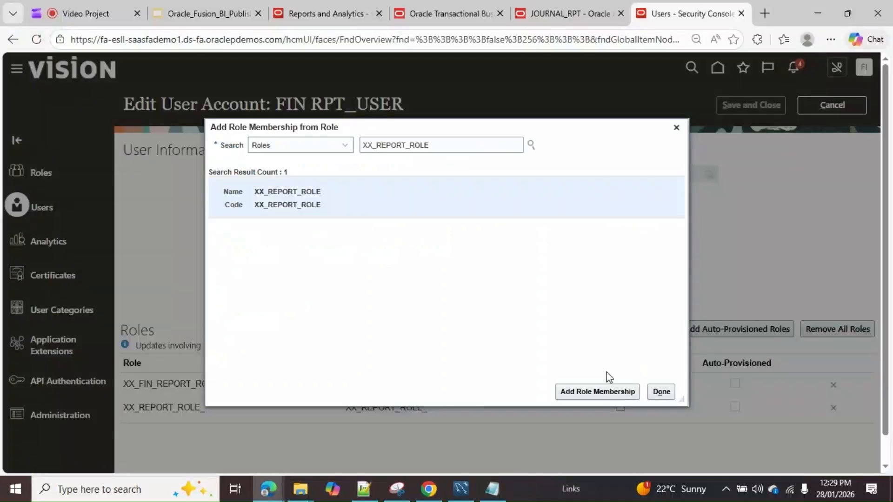
left_click(619, 392)
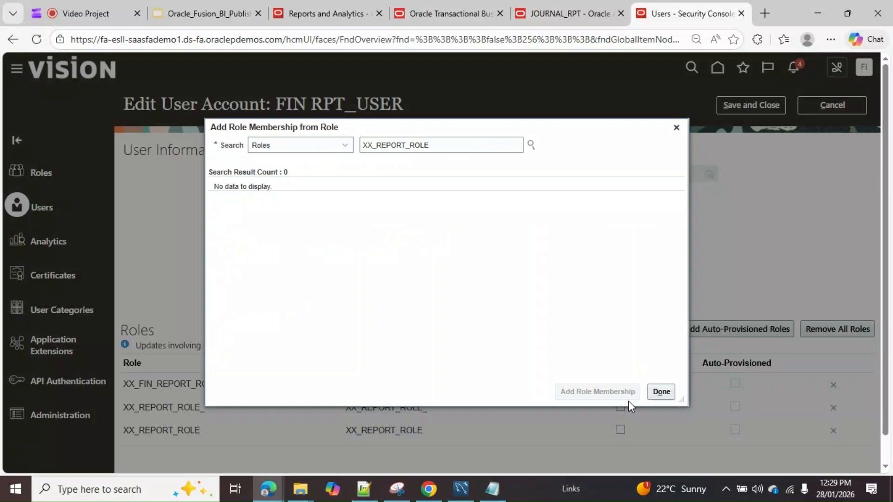
left_click(660, 392)
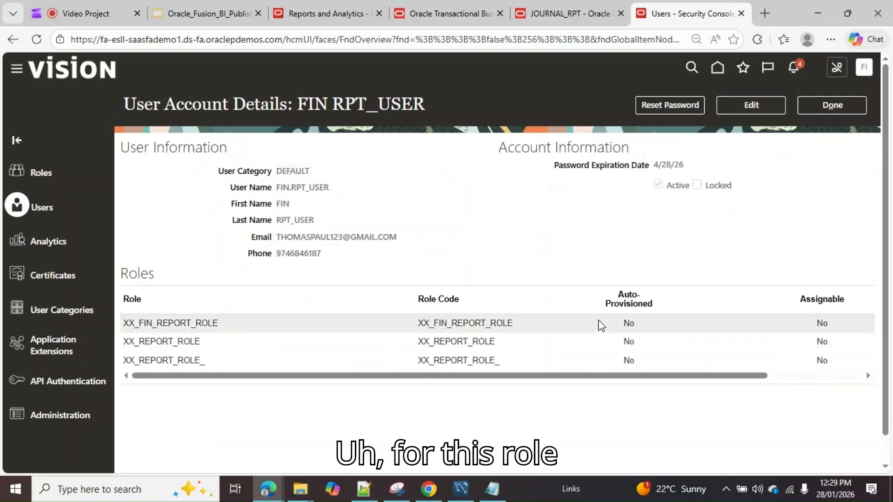
- Examine the roles assigned to FIN.RPT_USER and copy the XX_FIN_REPORT_ROLE name
scroll(468, 339, "down", 1)
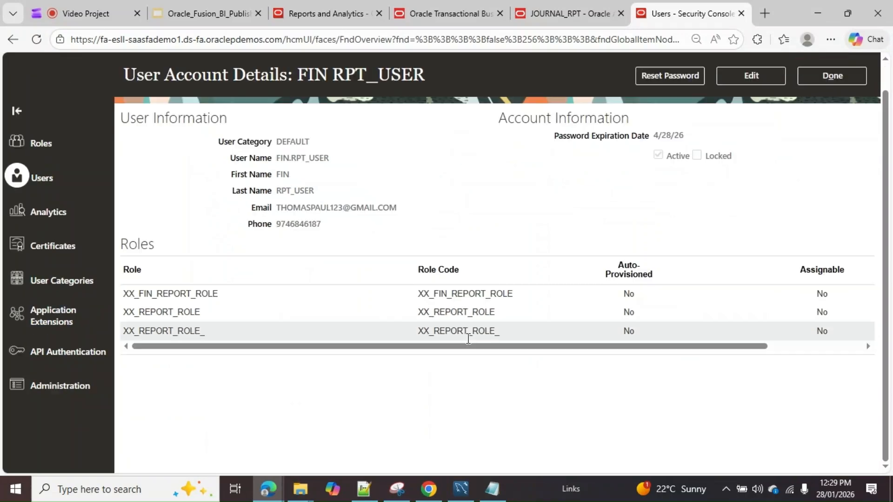
scroll(469, 339, "up", 1)
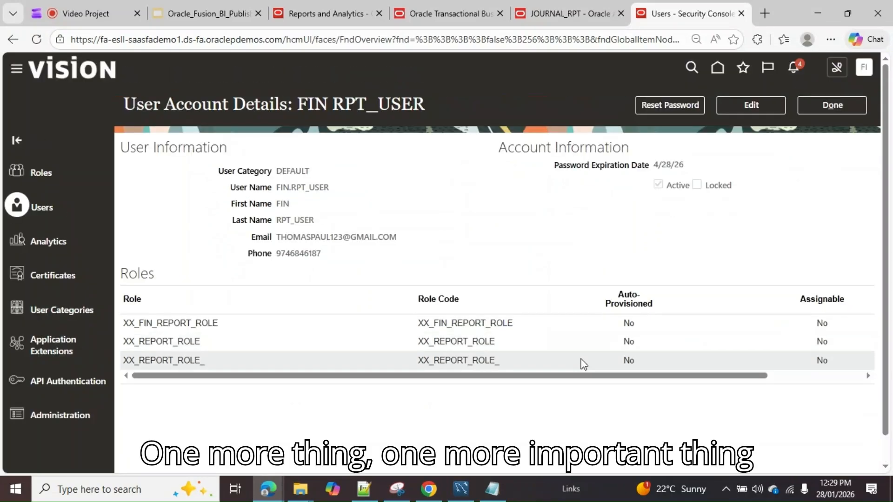
scroll(636, 354, "down", 1)
scroll(636, 354, "up", 1)
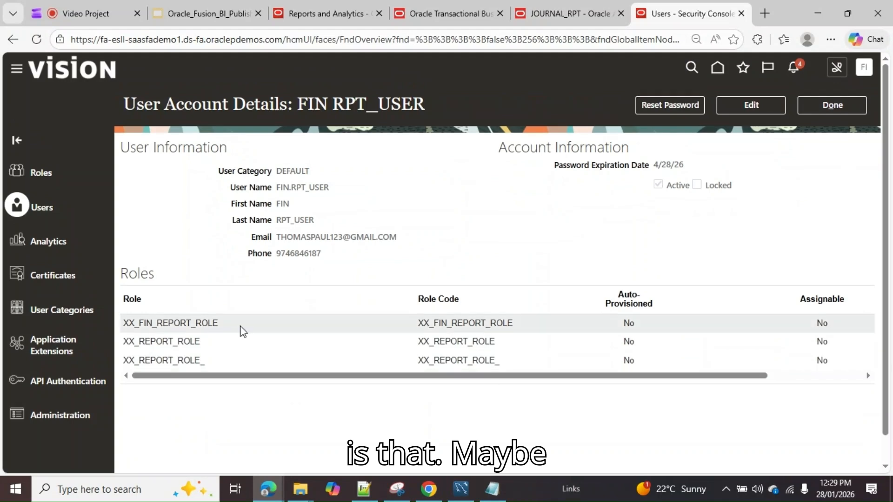
left_click(139, 323)
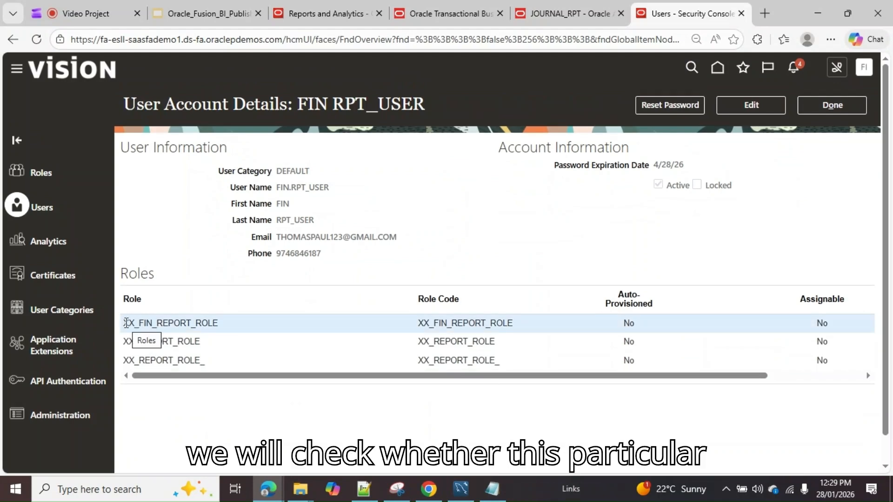
left_click_drag(126, 322, 218, 324)
- Search the application roles in JOURNAL_RPT's catalog permissions for XX_FIN_REPORT_ROLE, close the permissions and return to the user account details
left_click(488, 9)
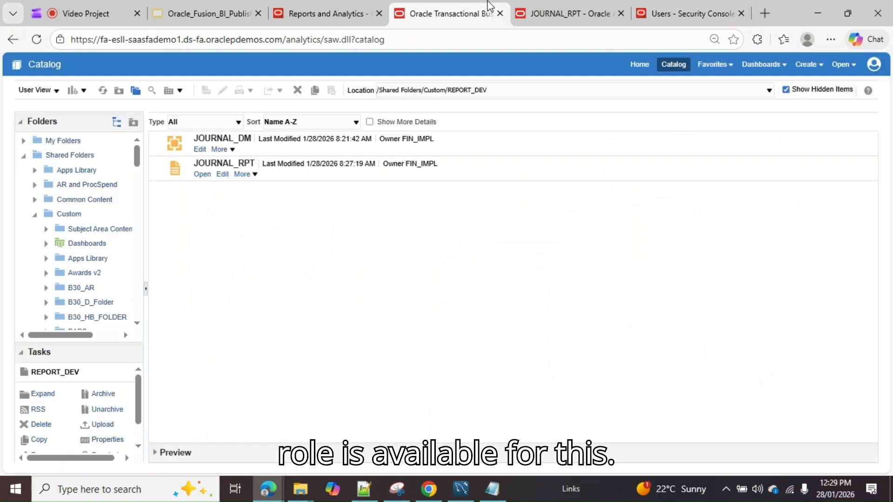
left_click(243, 174)
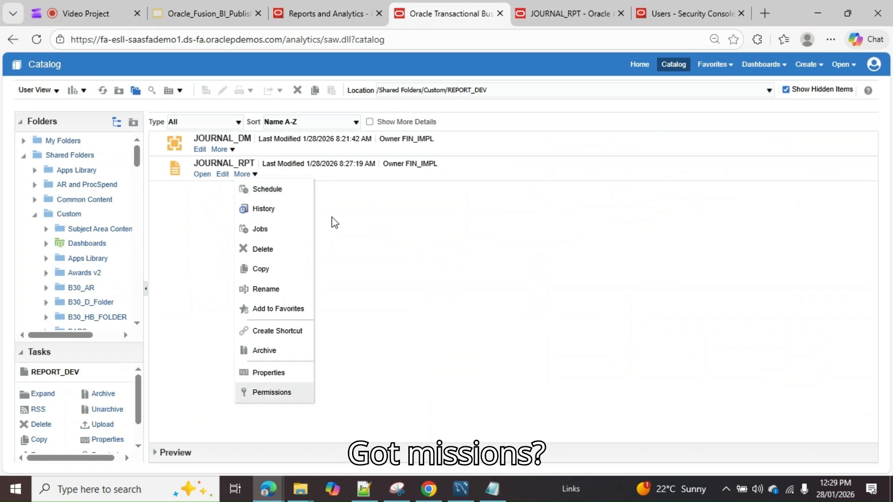
left_click(297, 391)
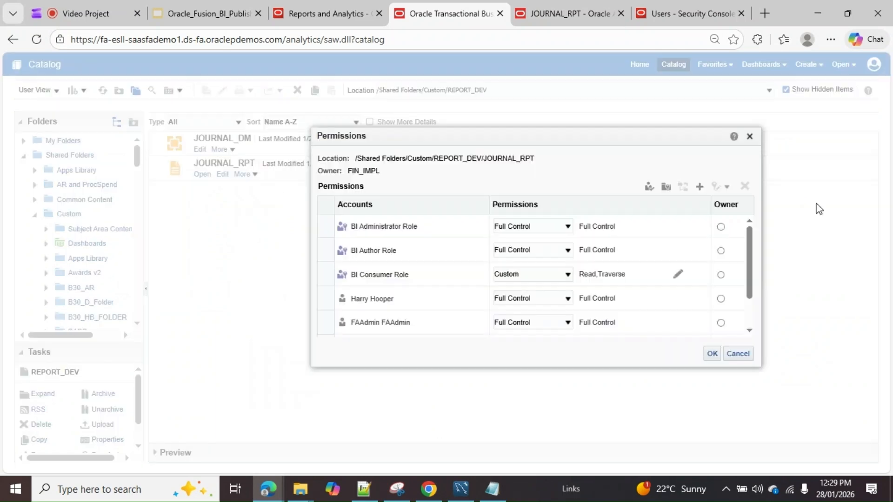
left_click(699, 187)
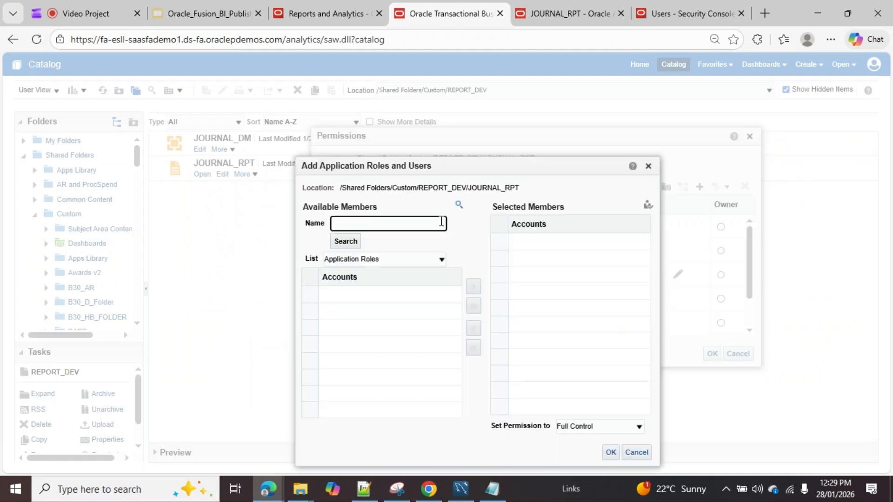
type("XX_FIN_REPORT_ROLE")
left_click(346, 242)
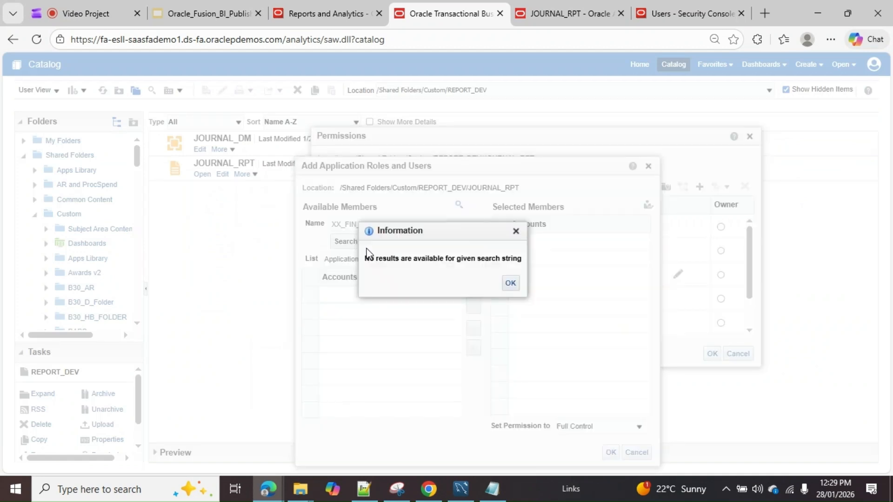
left_click(511, 283)
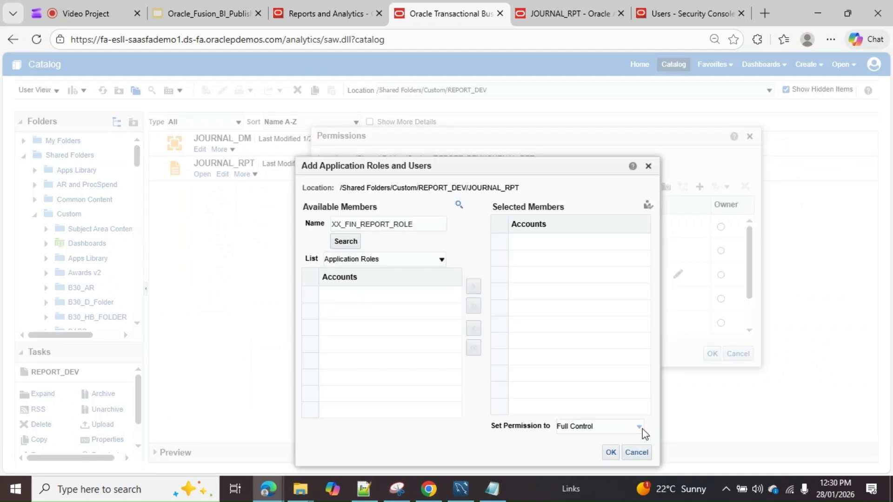
left_click(636, 452)
left_click(749, 136)
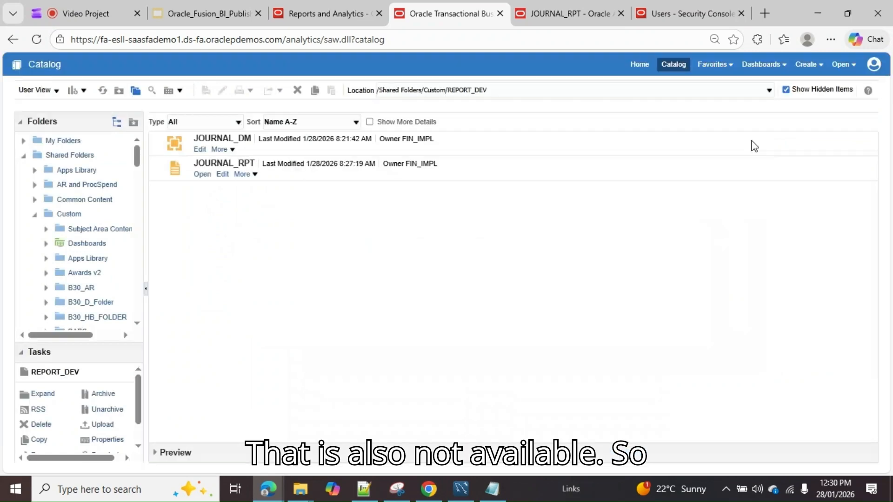
left_click(677, 14)
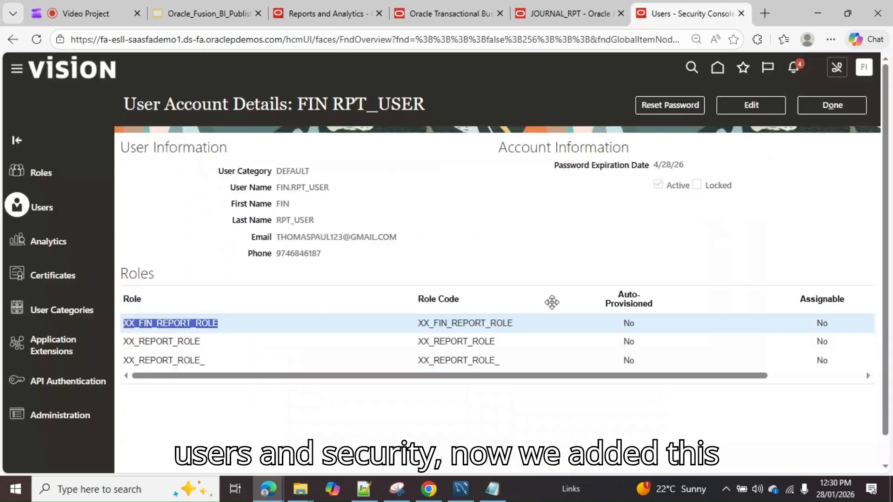
- Highlight the XX_REPORT_ROLE entry, switch to Chrome and dismiss the expired Oracle Fusion page
double_click(144, 340)
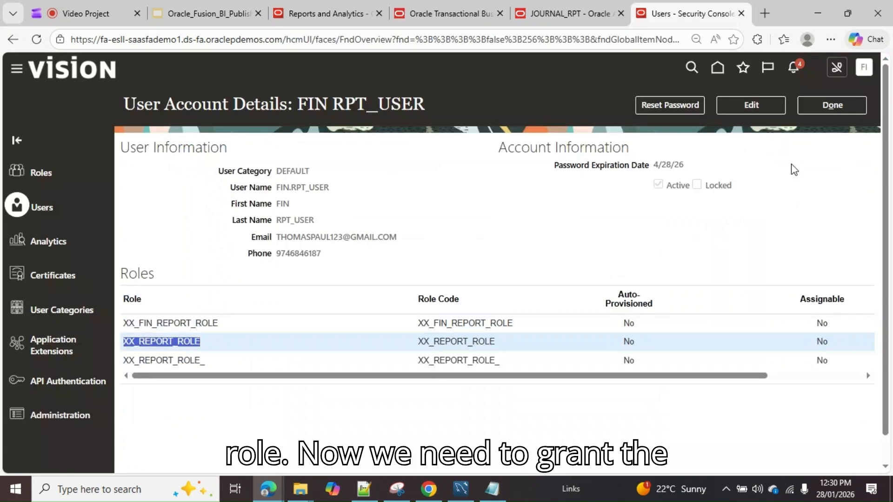
left_click(429, 489)
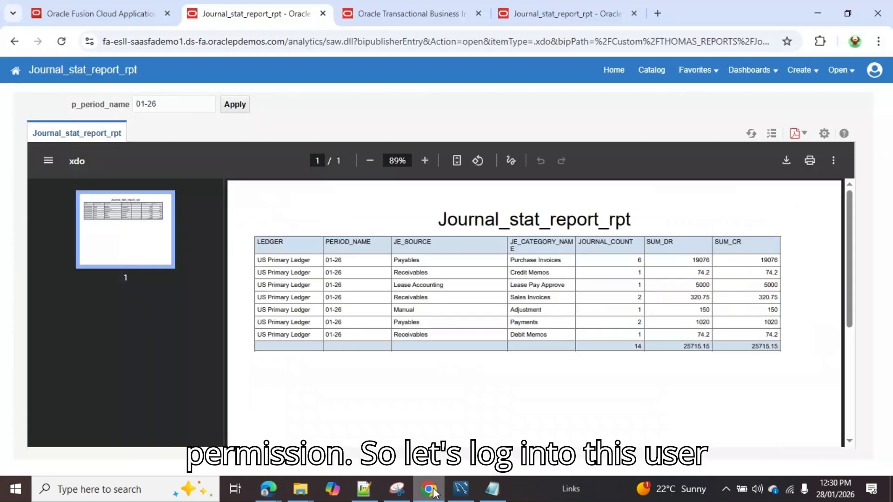
left_click(163, 13)
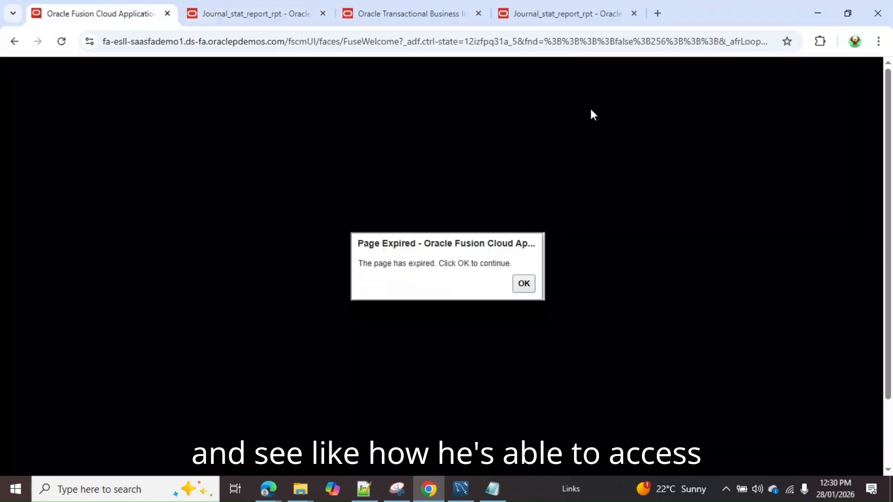
left_click(526, 286)
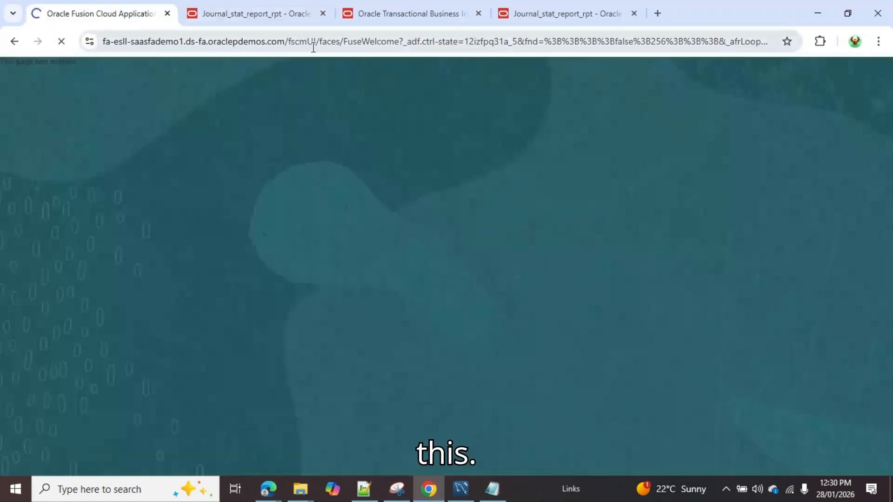
left_click(286, 43)
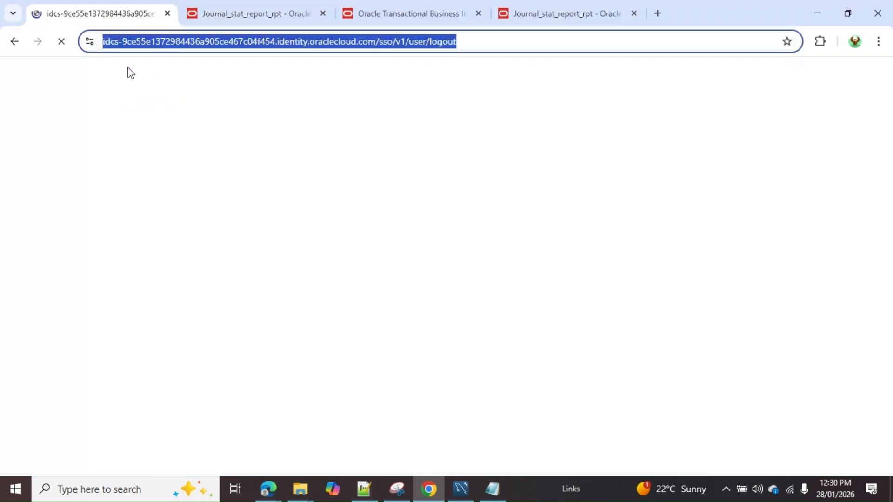
- Copy the Oracle Fusion base address from the report page, close the old tabs and load that address in a new tab
left_click(242, 14)
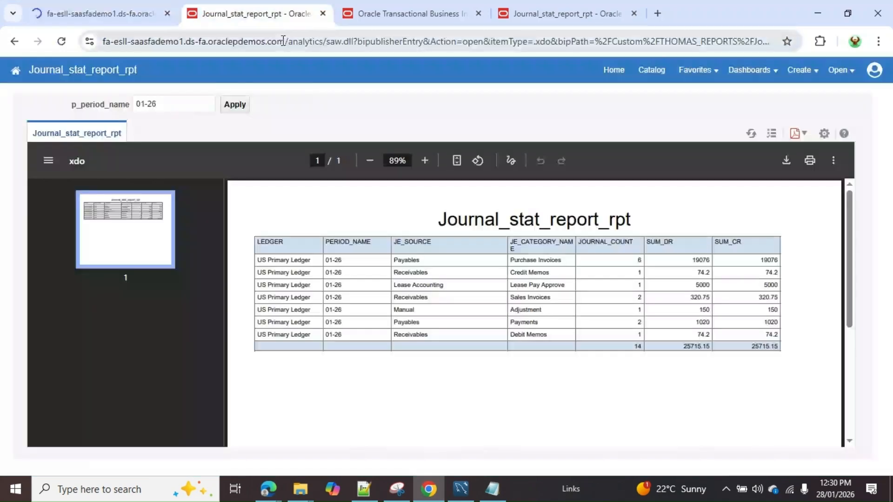
left_click_drag(283, 42, 200, 17)
key("ctrl+c")
left_click(173, 18)
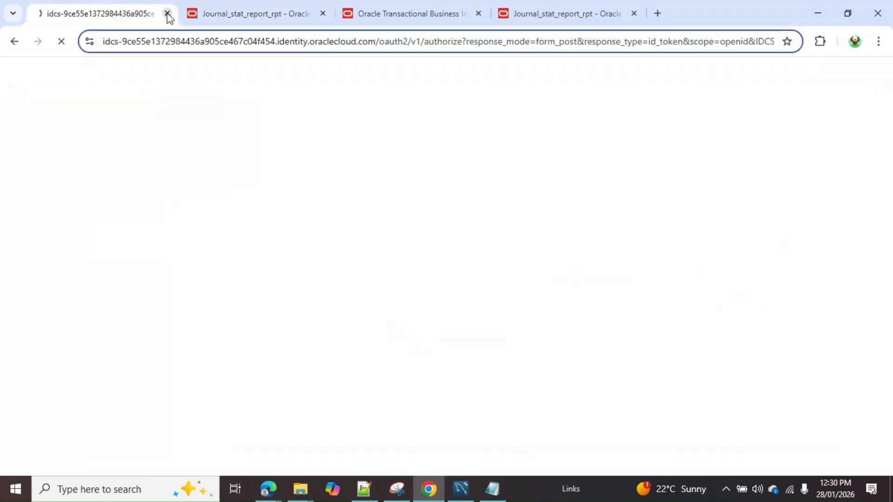
left_click(167, 14)
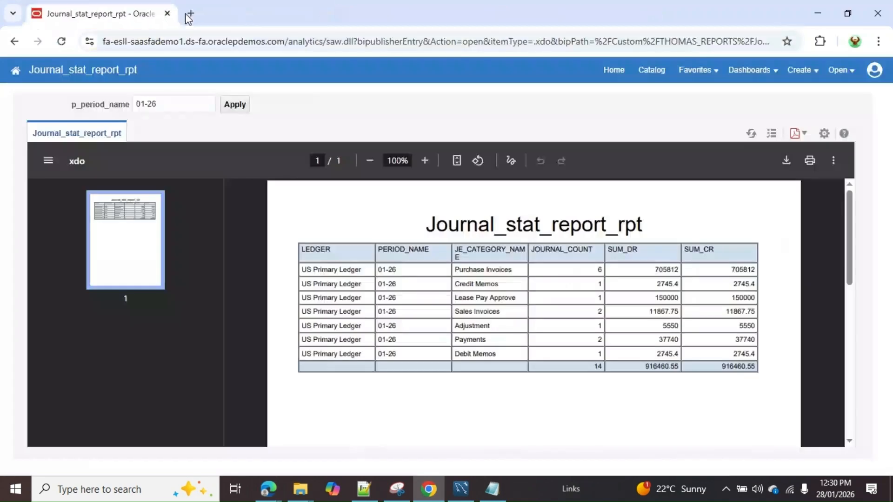
left_click(188, 14)
left_click(167, 13)
key("ctrl+v")
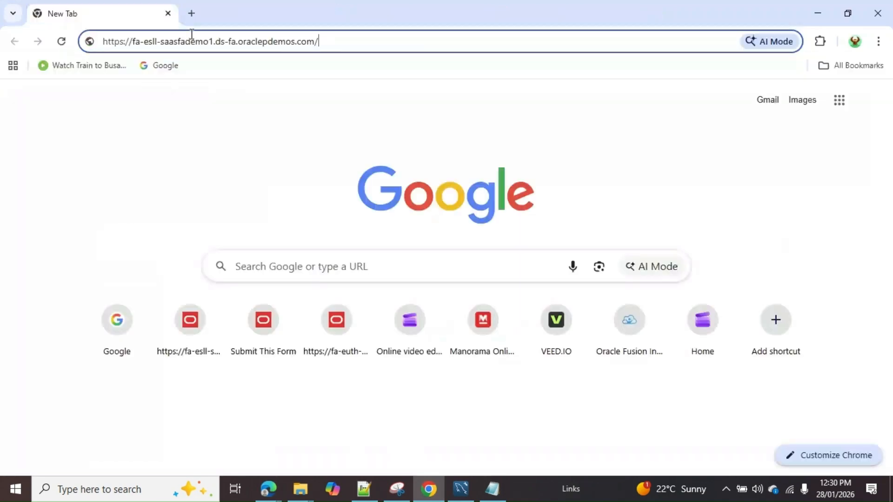
key("Return")
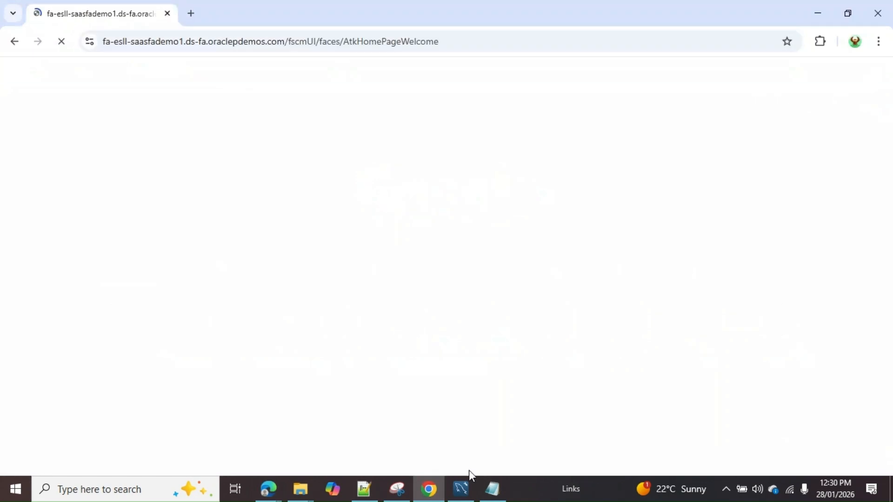
- Copy the FIN.RPT_USER user name from the SQL file in MySQL Workbench and return to the Oracle Cloud sign-in page
left_click(449, 492)
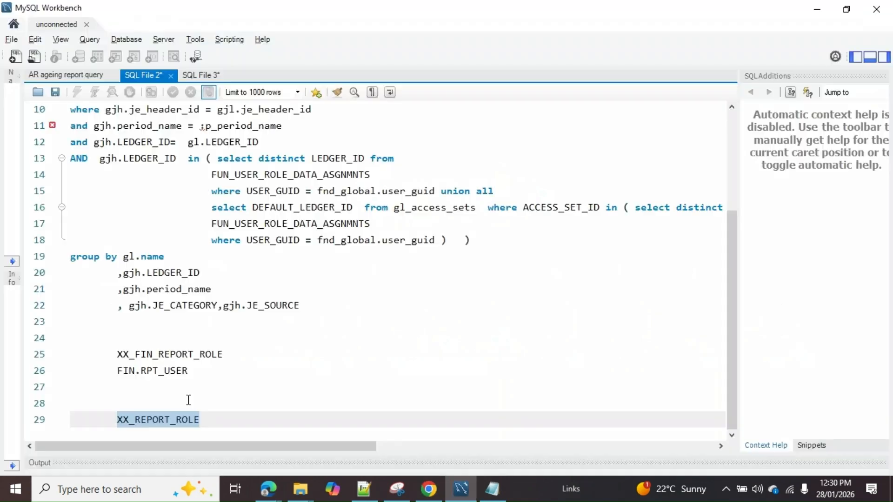
mouse_move(187, 371)
left_mouse_down()
mouse_move(124, 370)
mouse_move(188, 370)
left_mouse_up()
key("ctrl+c")
left_click(117, 371)
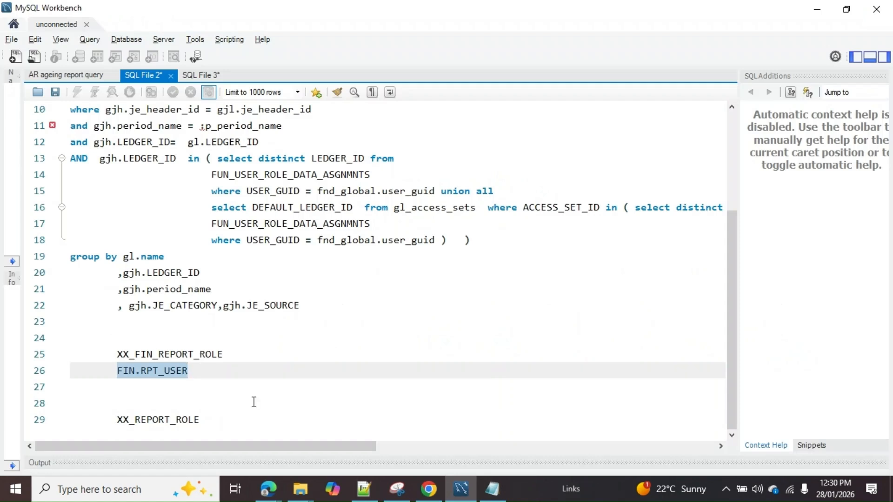
key("alt+Tab")
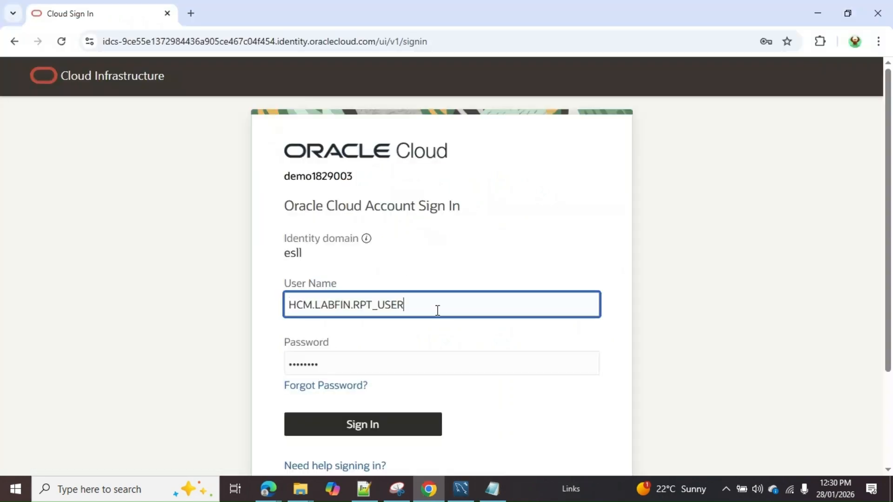
- Sign in to Oracle Cloud as FIN.RPT_USER, replacing the prefilled user name and entering the account password
key("ctrl+a")
key("ctrl+v")
key("Tab")
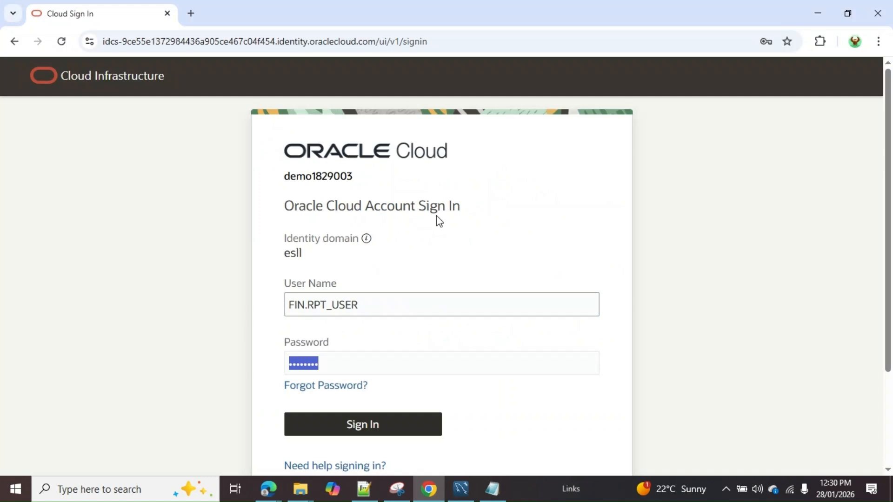
type("•••••")
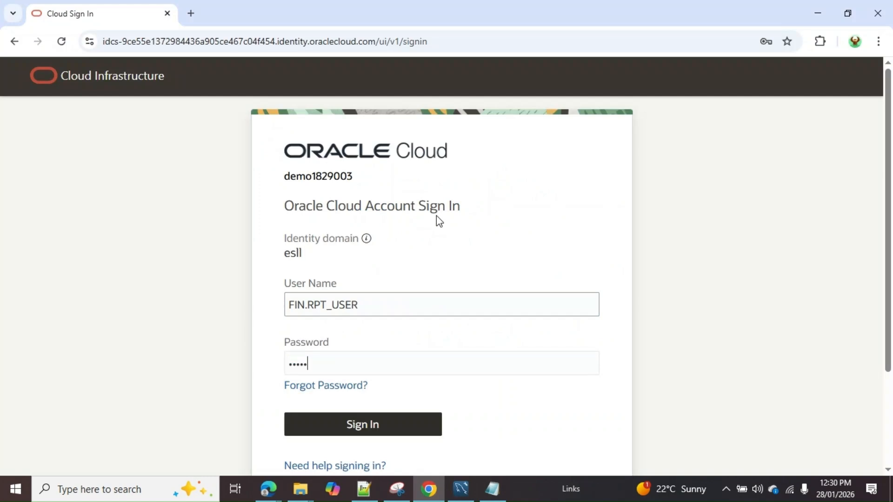
type("•••••")
key("Return")
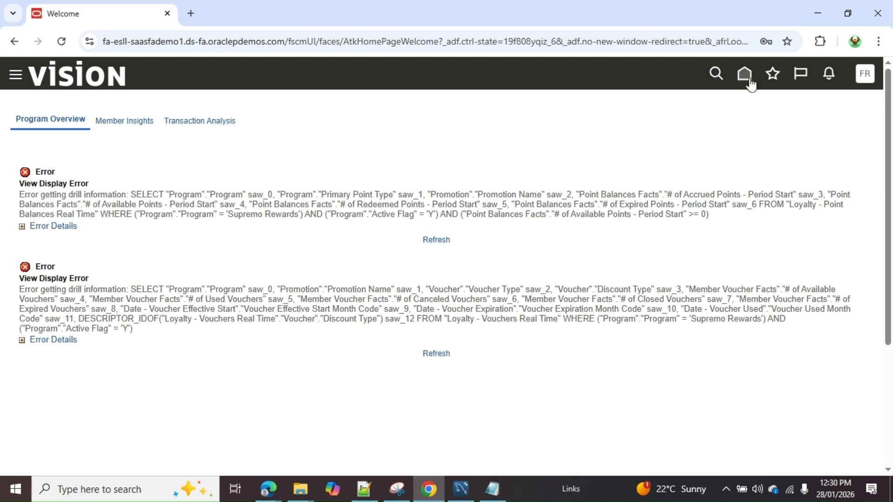
- Go to the home page, open Reports and Analytics and browse the report catalog
left_click(220, 124)
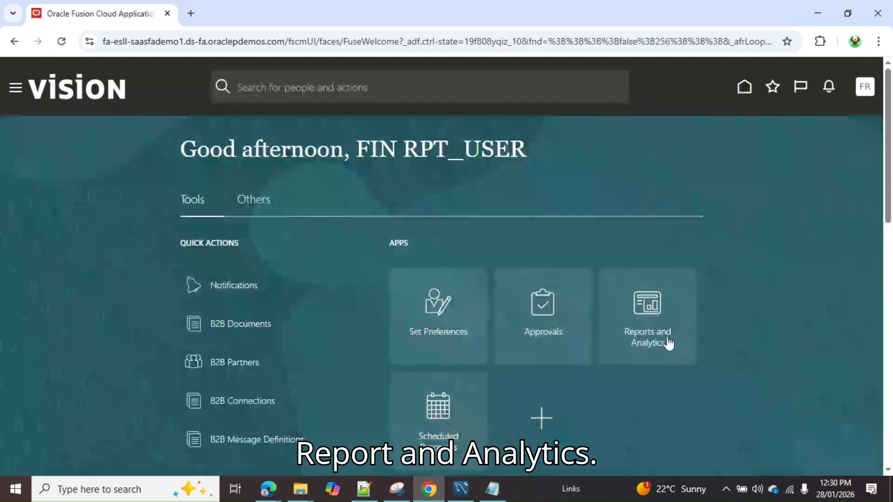
left_click(668, 344)
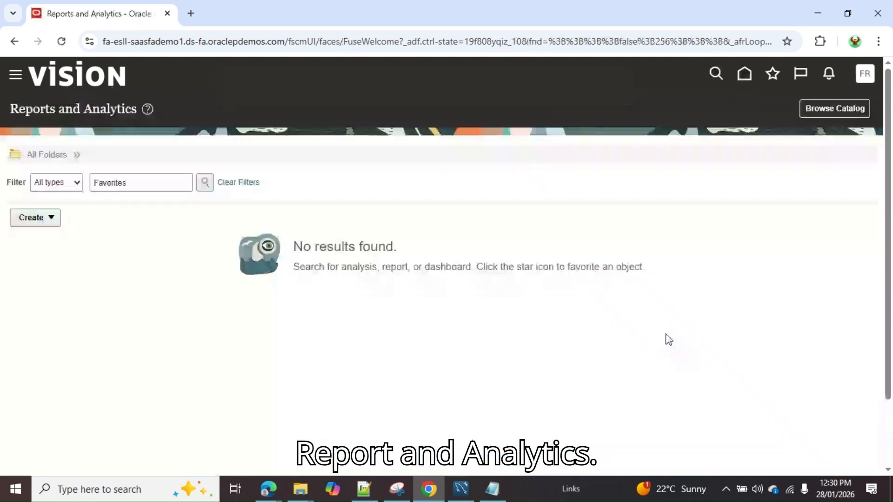
left_click(844, 113)
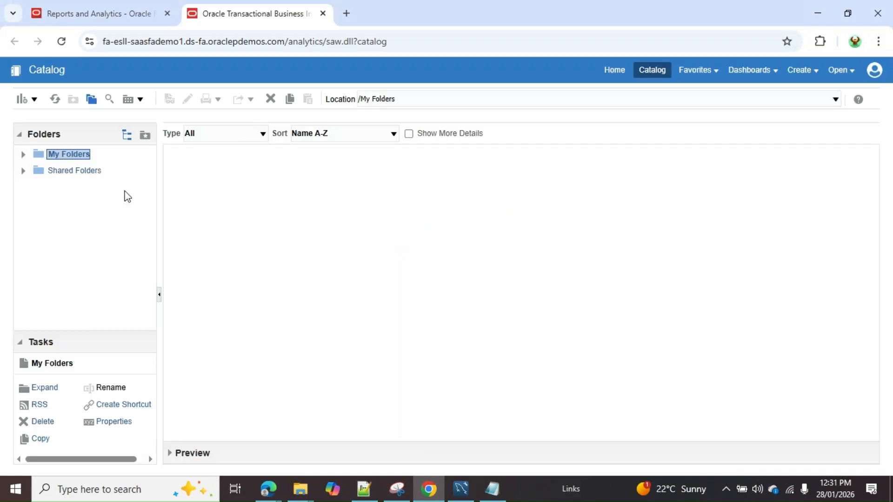
- Open JOURNAL_RPT from the REPORT_DEV folder under Shared Folders/Custom
key("Down")
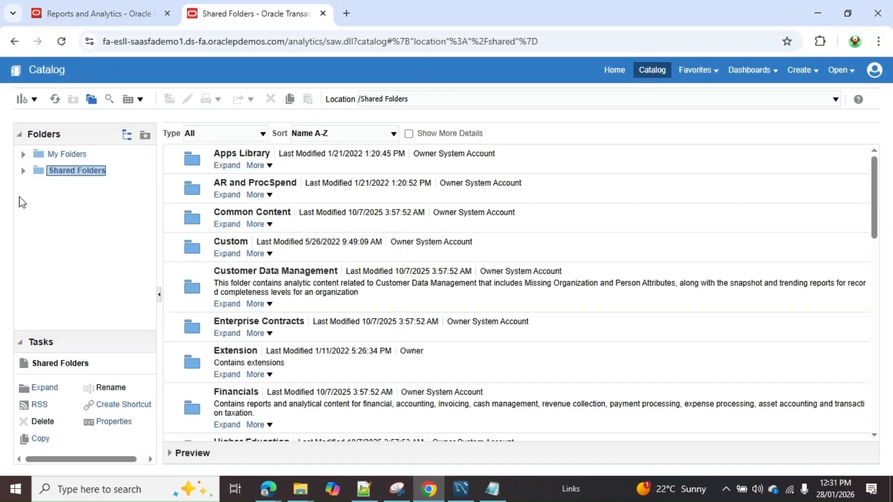
left_click(228, 241)
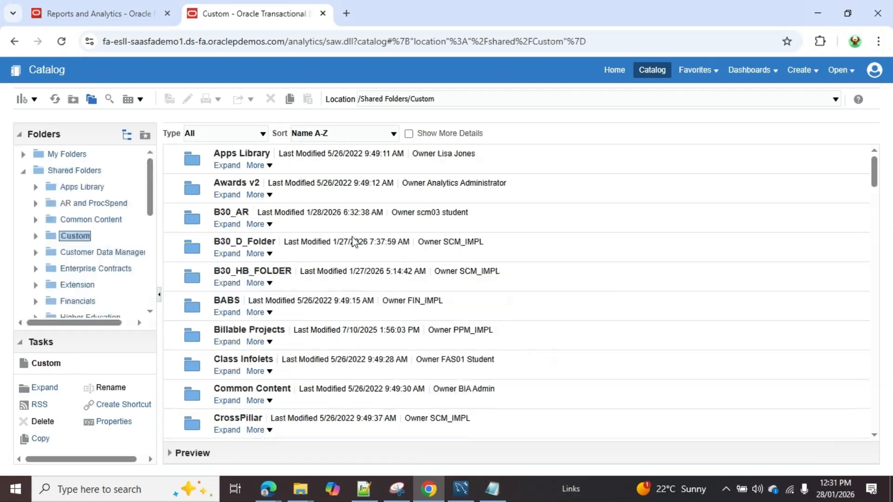
scroll(354, 241, "down", 5)
scroll(355, 284, "down", 5)
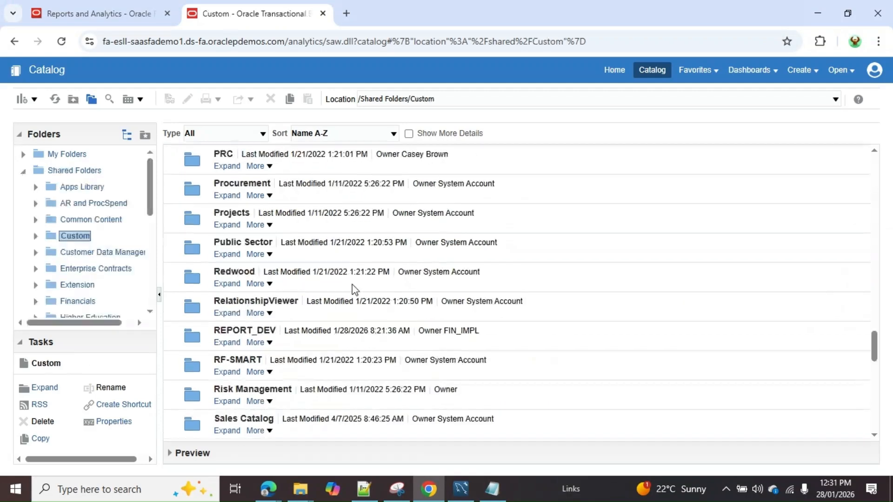
scroll(354, 289, "down", 5)
scroll(353, 293, "down", 1)
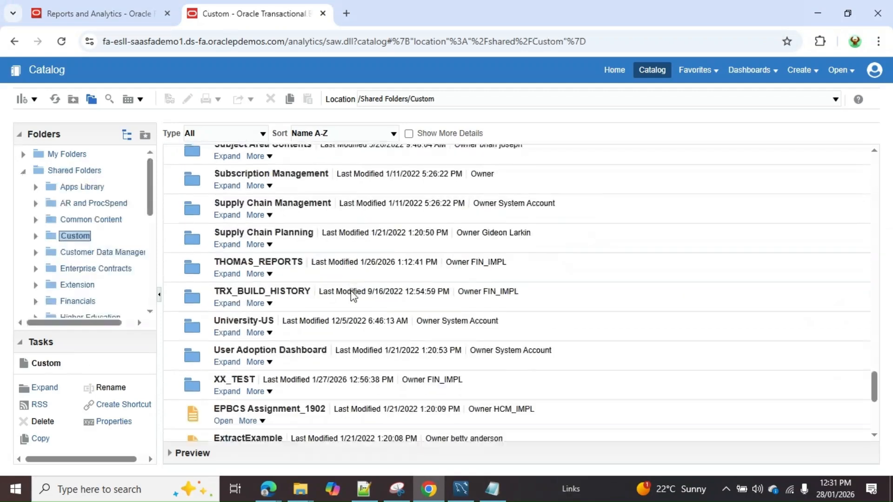
scroll(353, 293, "up", 2)
scroll(352, 290, "up", 5)
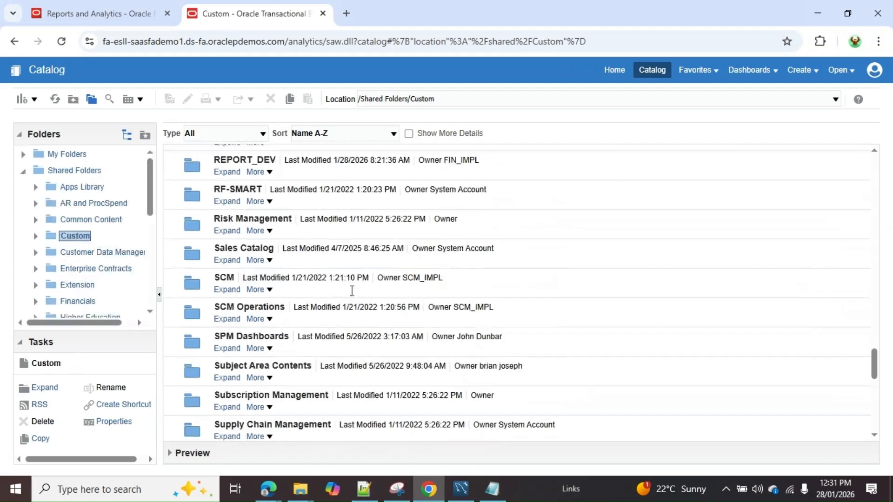
scroll(262, 201, "up", 1)
left_click(262, 201)
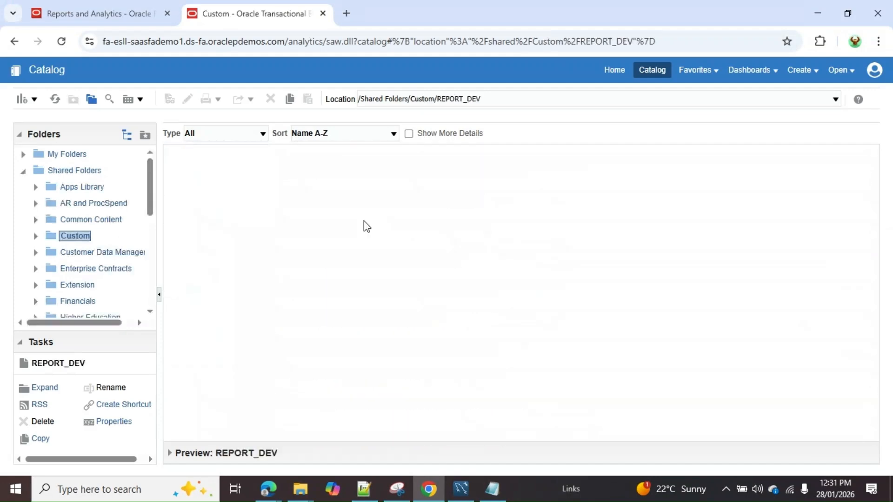
left_click(224, 196)
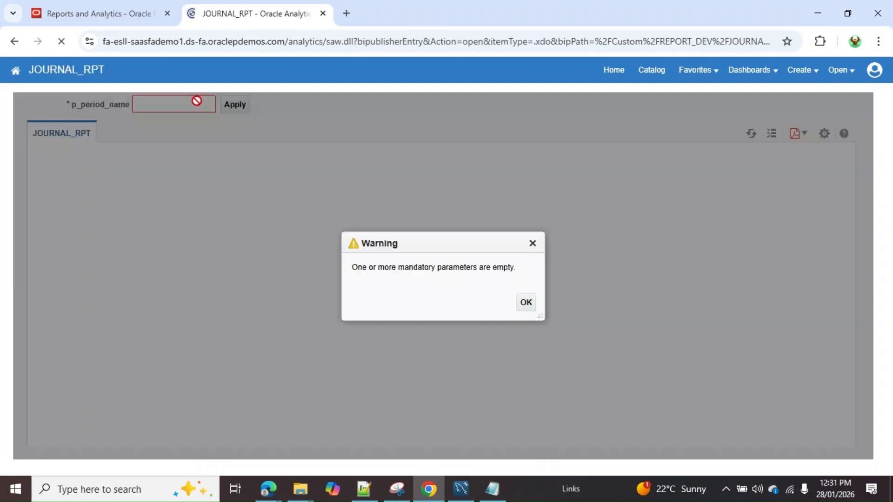
- Dismiss the empty-parameter warning and run JOURNAL_RPT with p_period_name set to 01-26
left_click(524, 301)
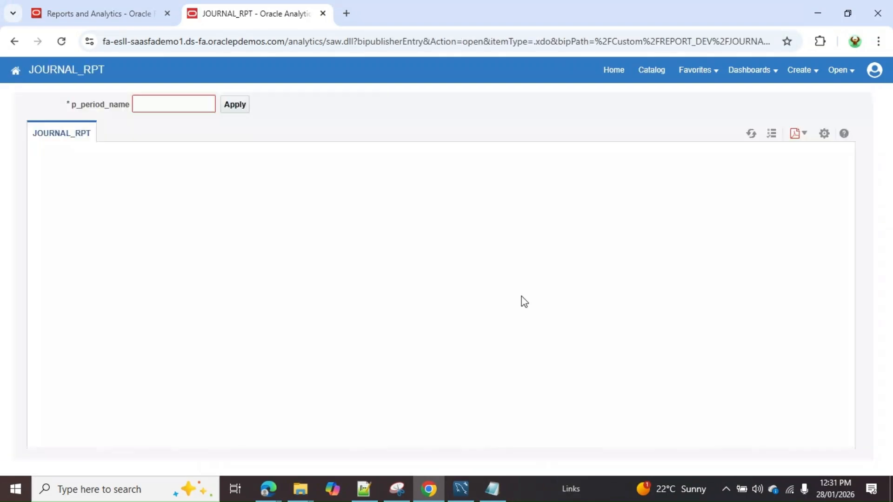
left_click(185, 103)
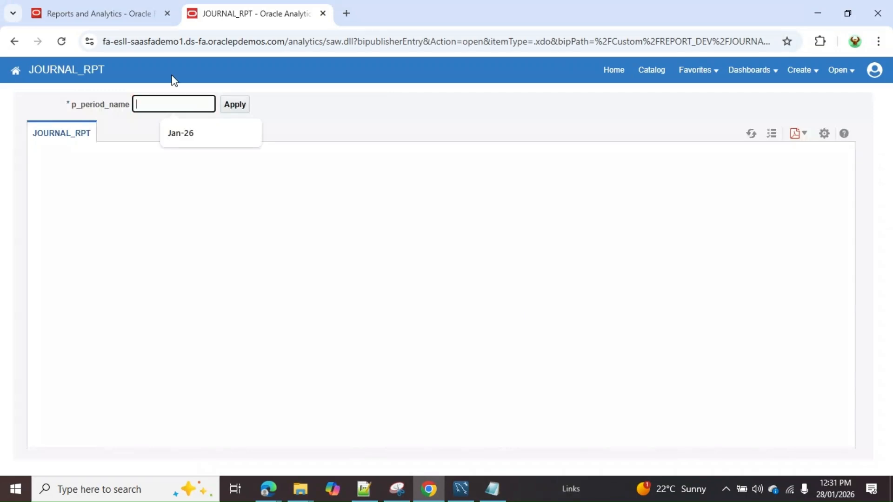
type("01-26")
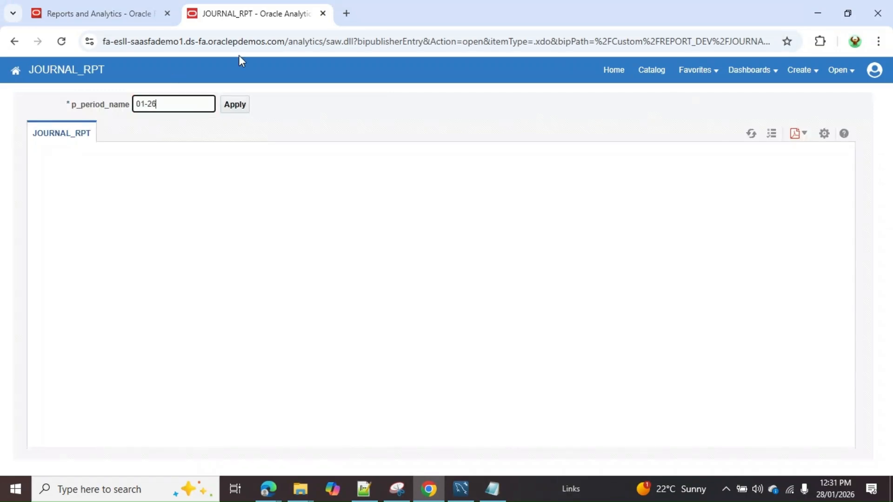
left_click(236, 105)
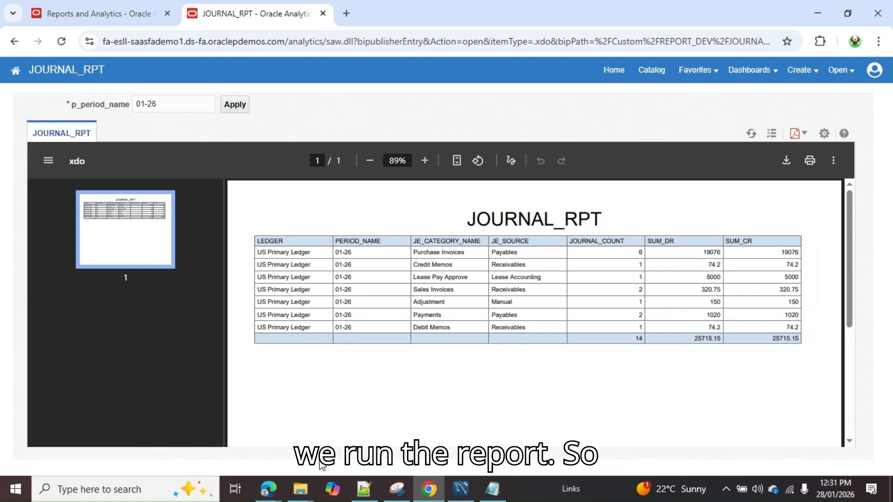
- Switch back to the Edge browser and bring up the Oracle Fusion BI Publisher presentation
left_click(270, 490)
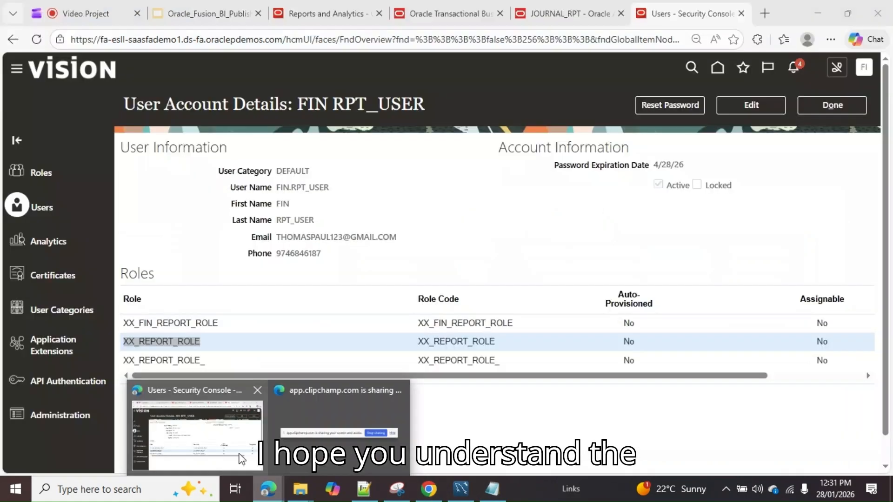
left_click(241, 459)
left_click(209, 13)
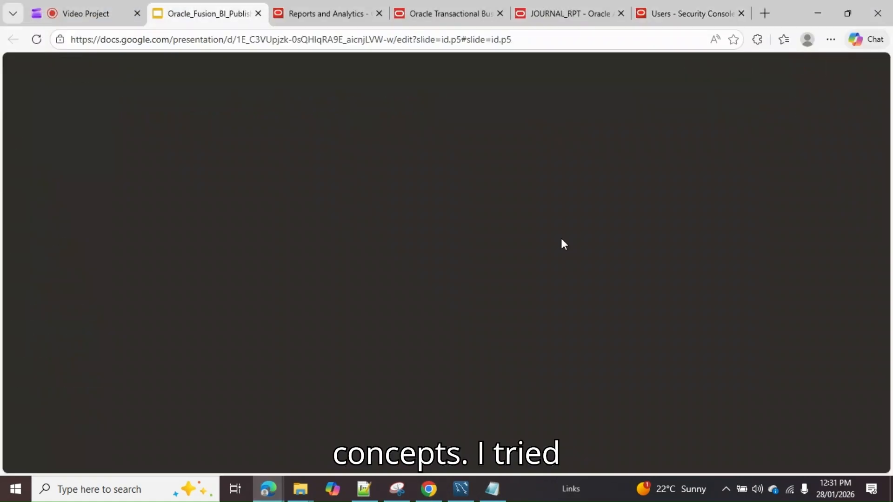